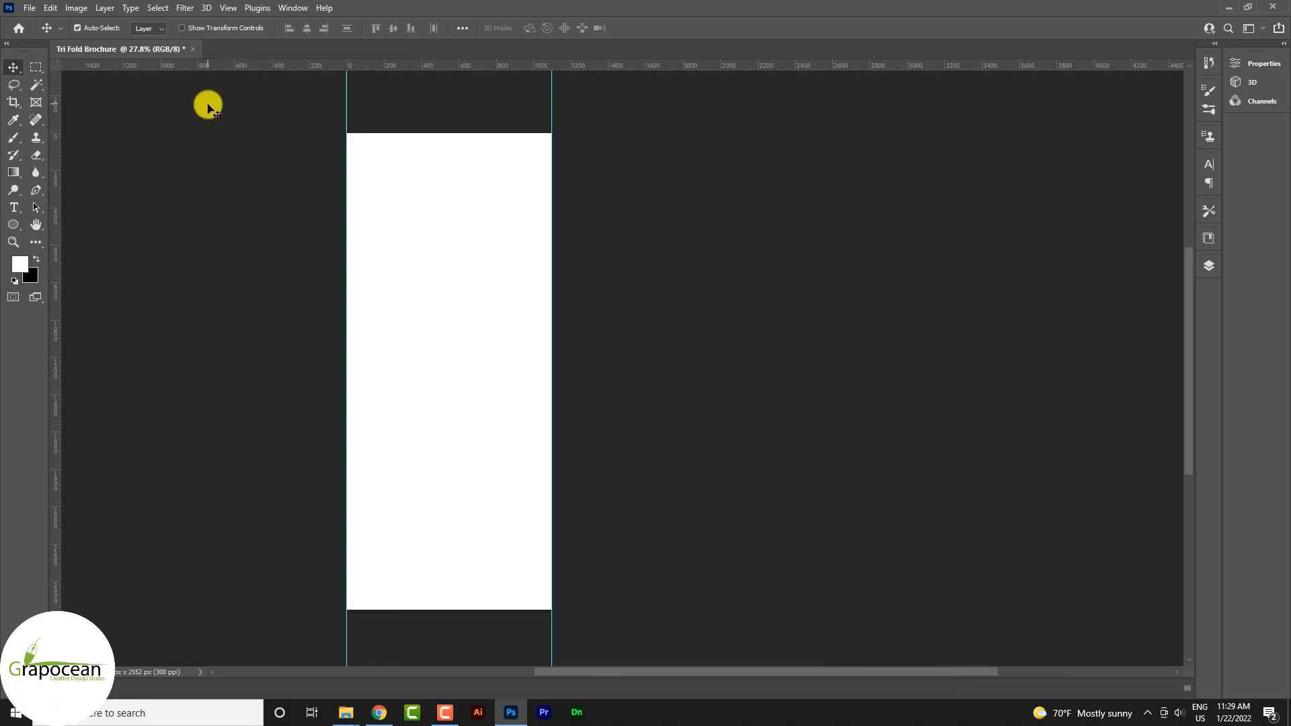
# - Widen the canvas to 2182 px, extending it rightward from a left-centre anchor, and place a vertical guide on its new right edge
pyautogui.click(75, 9)
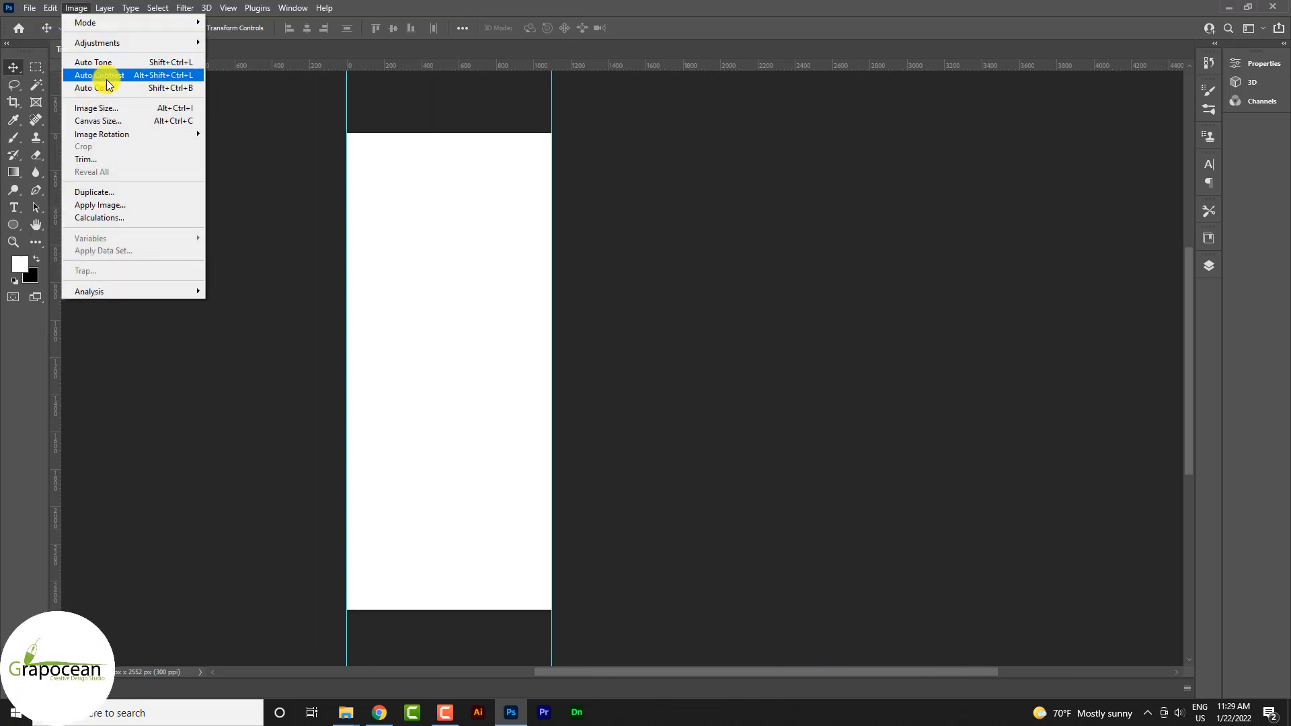
pyautogui.click(108, 120)
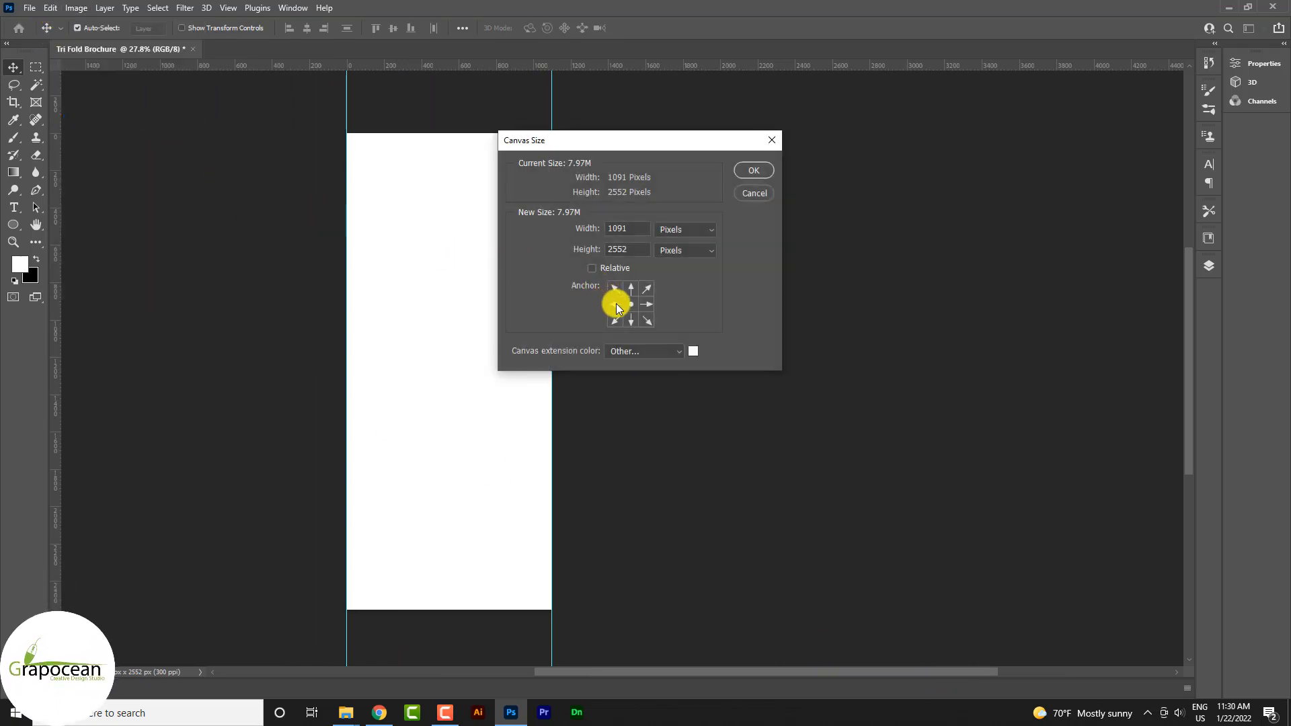
pyautogui.doubleClick(635, 231)
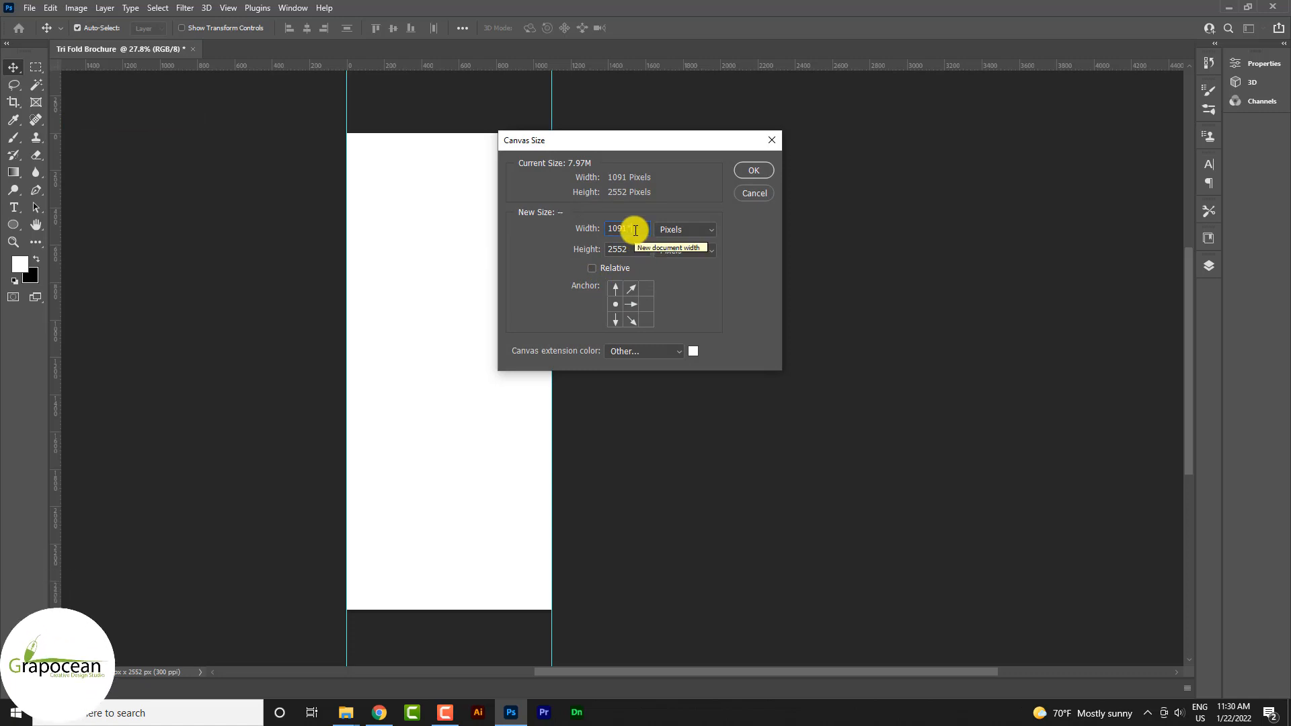
pyautogui.press('Return')
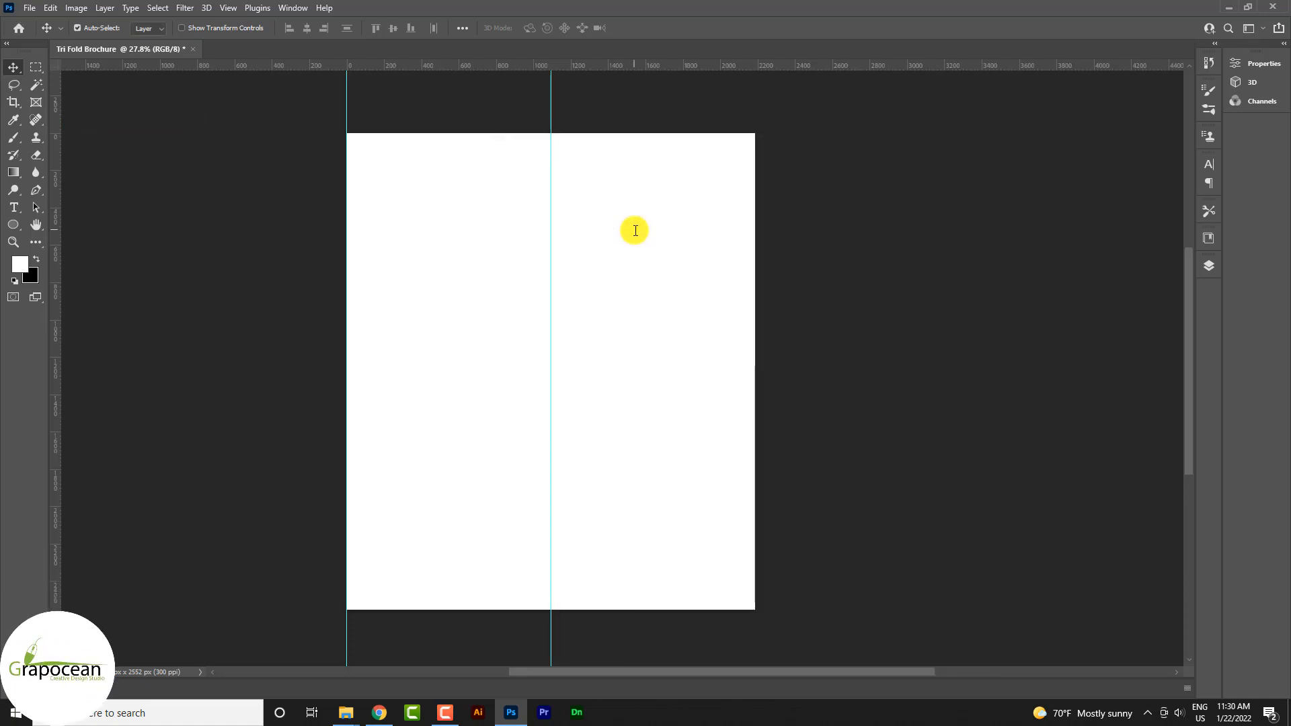
pyautogui.moveTo(61, 412); pyautogui.dragTo(751, 438)
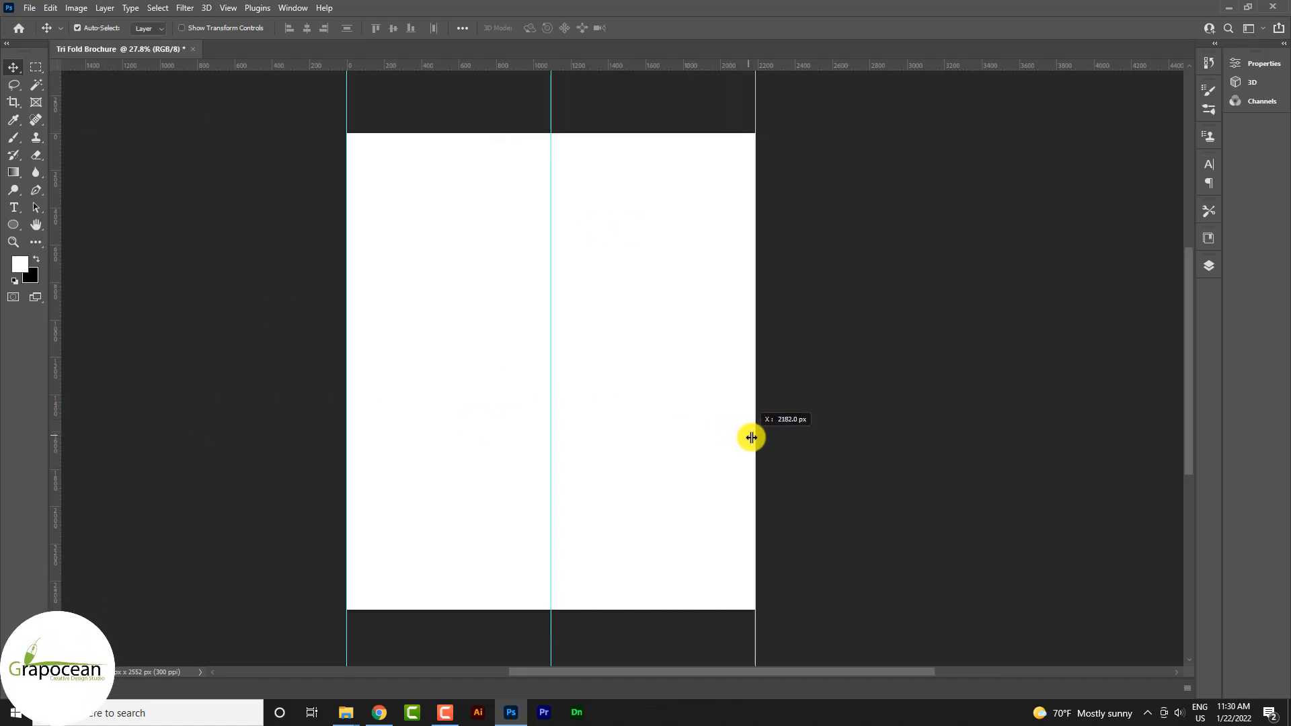
# - Widen the canvas to three panels (1091*3 px) and place a vertical guide on its new right edge
pyautogui.click(75, 8)
pyautogui.click(107, 120)
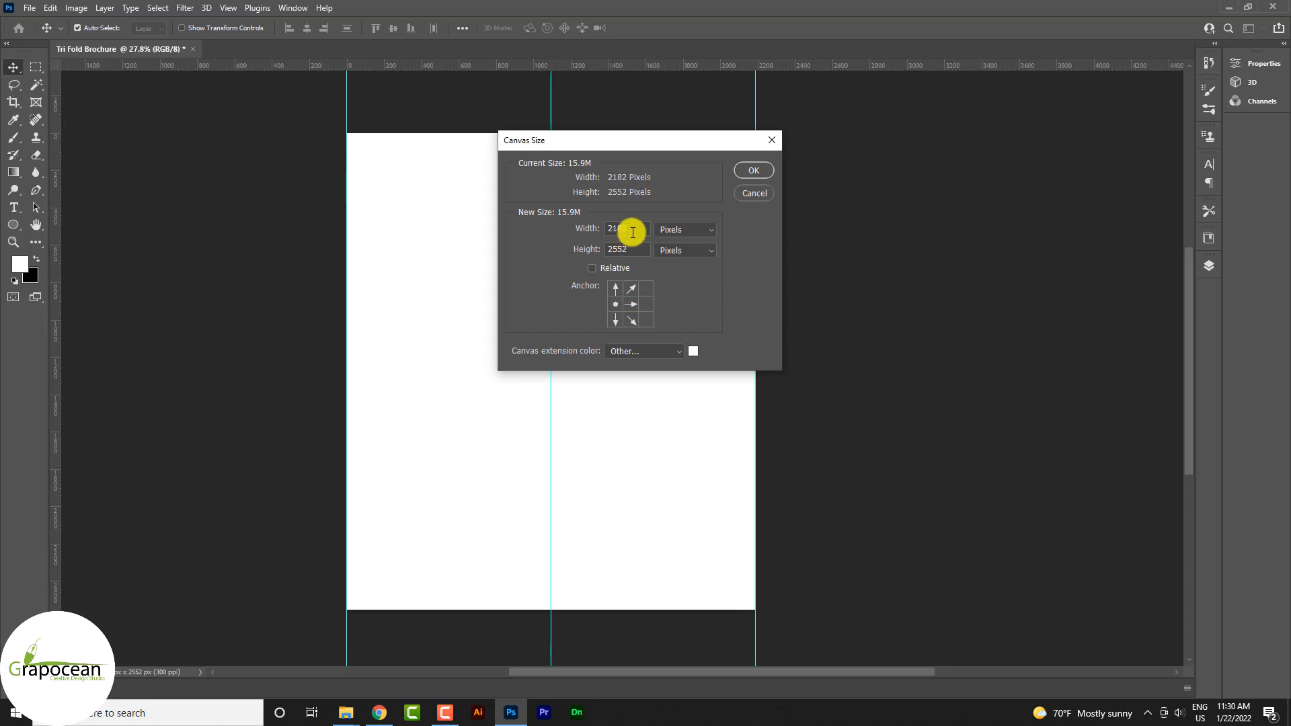
pyautogui.doubleClick(626, 229)
pyautogui.write('1091*3')
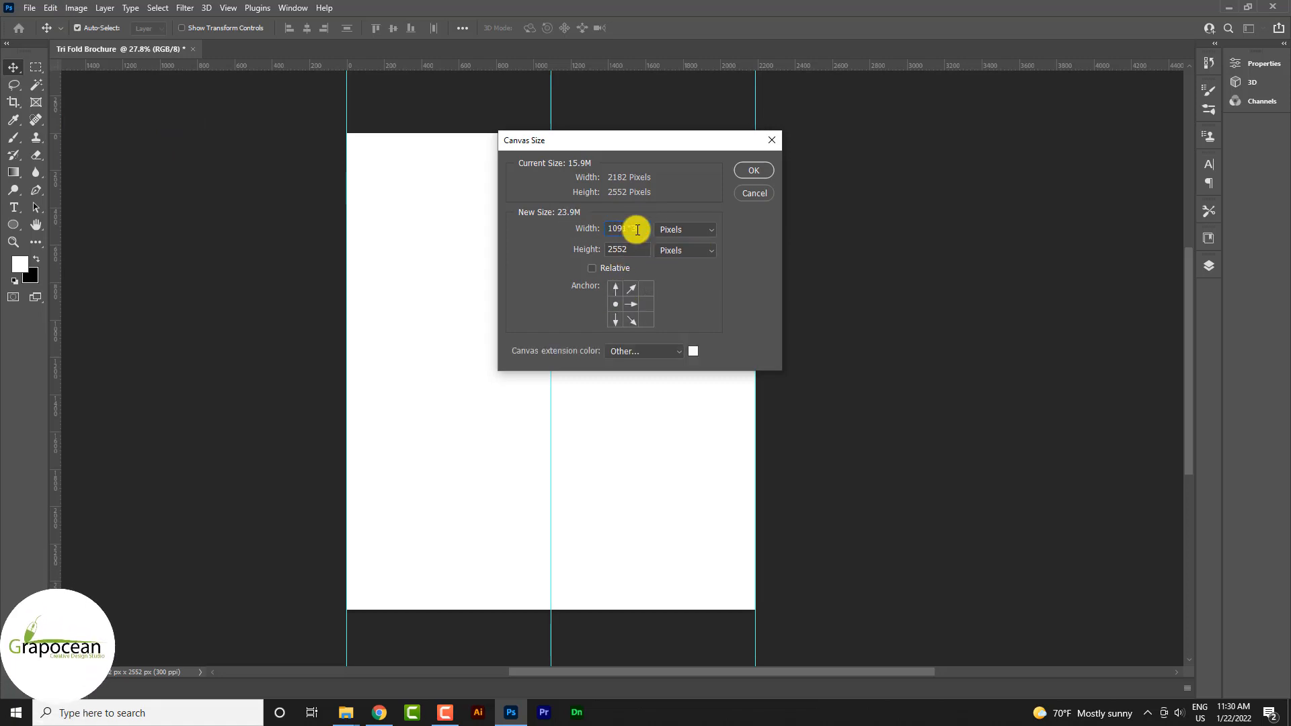
pyautogui.press('Return')
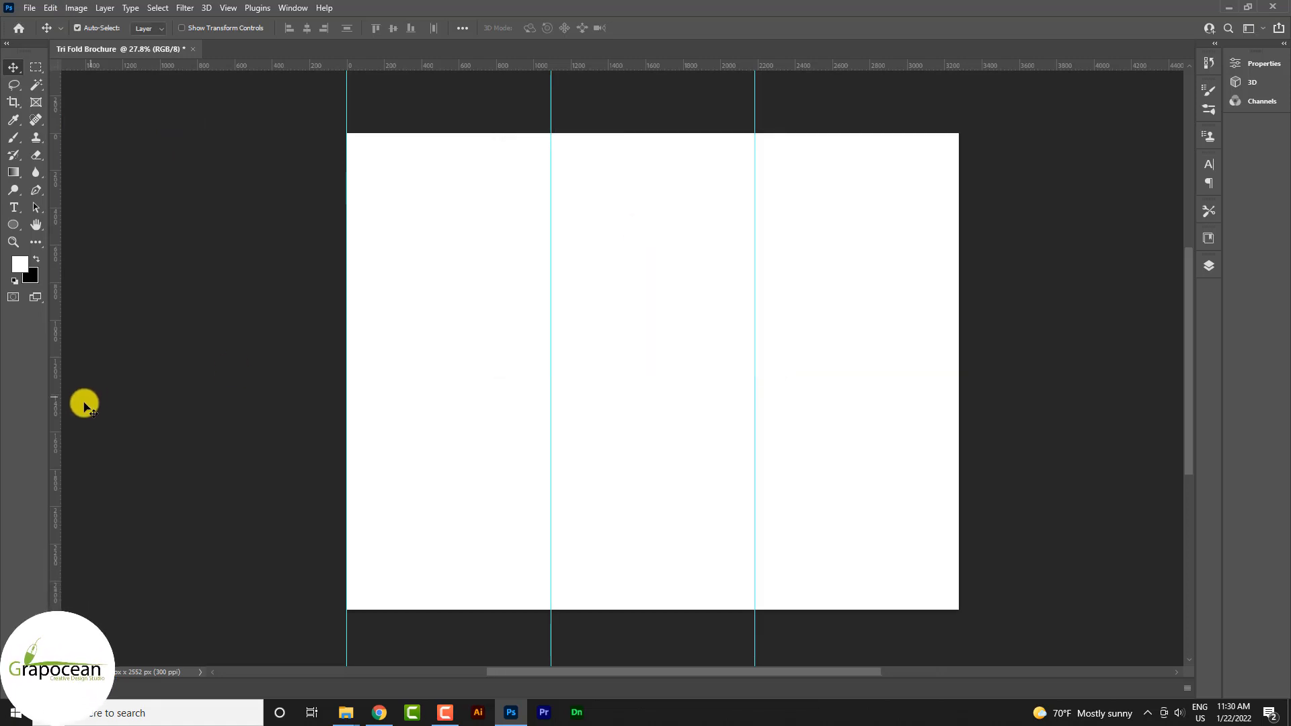
pyautogui.moveTo(58, 404); pyautogui.dragTo(962, 508)
pyautogui.scroll(-6, 471, 493)
pyautogui.scroll(4, 922, 439)
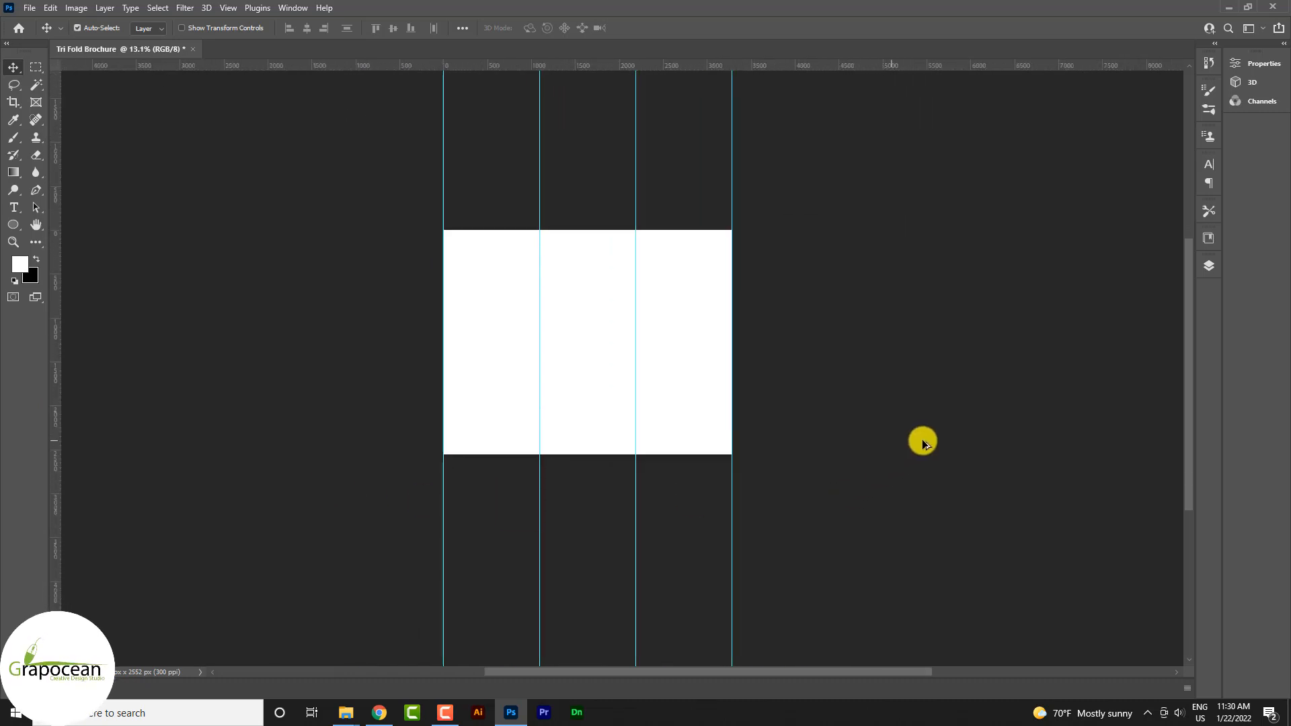
pyautogui.scroll(-2, 470, 450)
pyautogui.scroll(2, 758, 401)
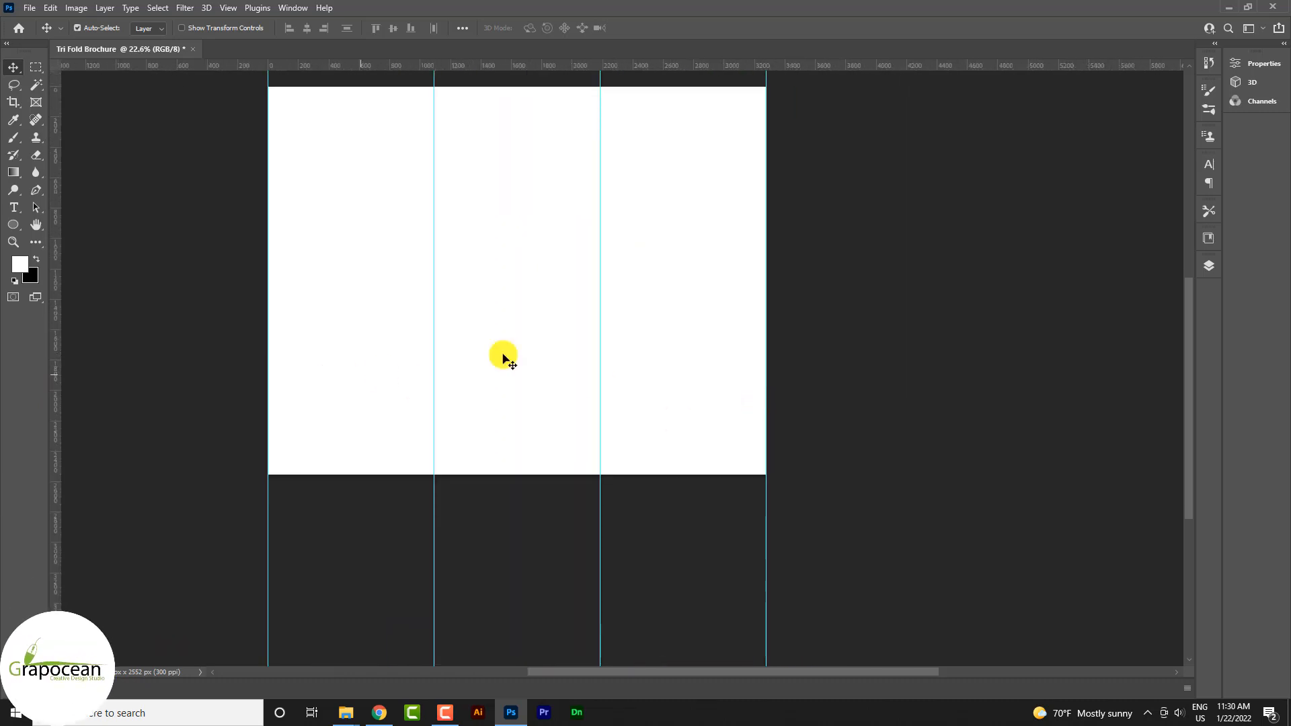
pyautogui.scroll(2, 427, 354)
pyautogui.scroll(-2, 567, 347)
pyautogui.scroll(1, 397, 280)
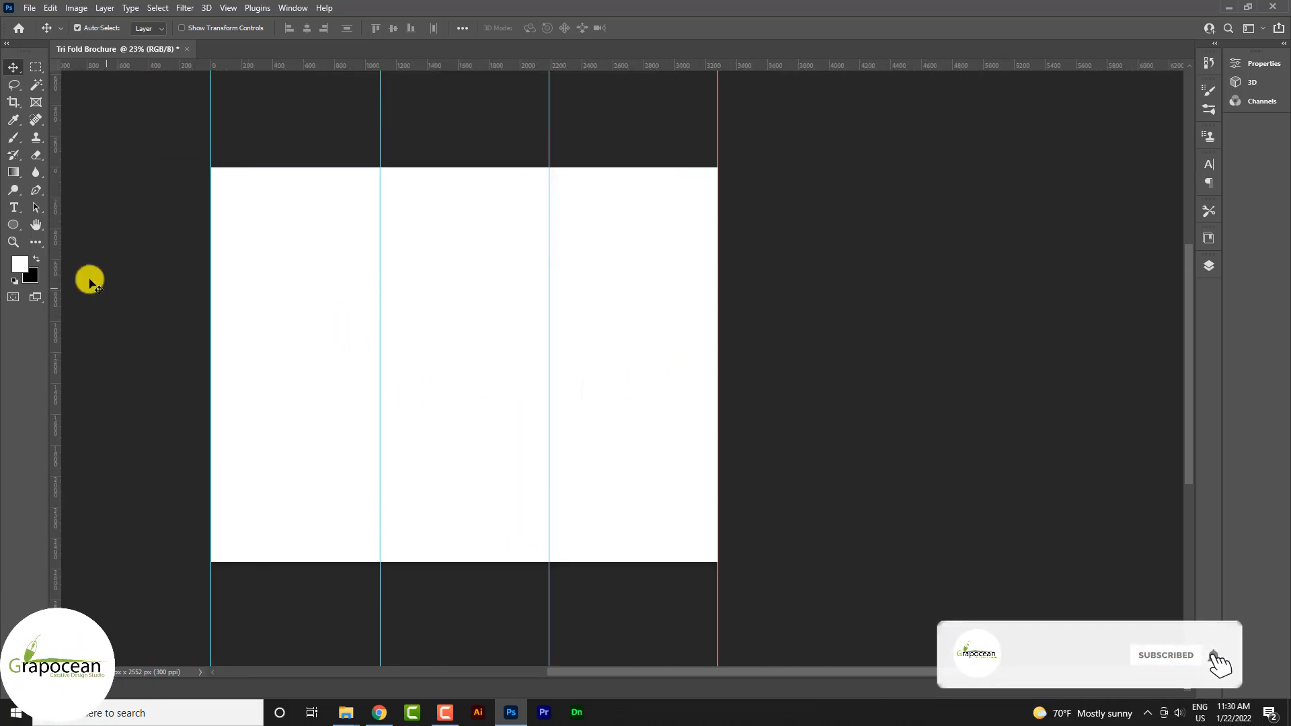
# - Activate the Pen tool in Shape mode and add a new empty layer above the background
pyautogui.click(36, 190)
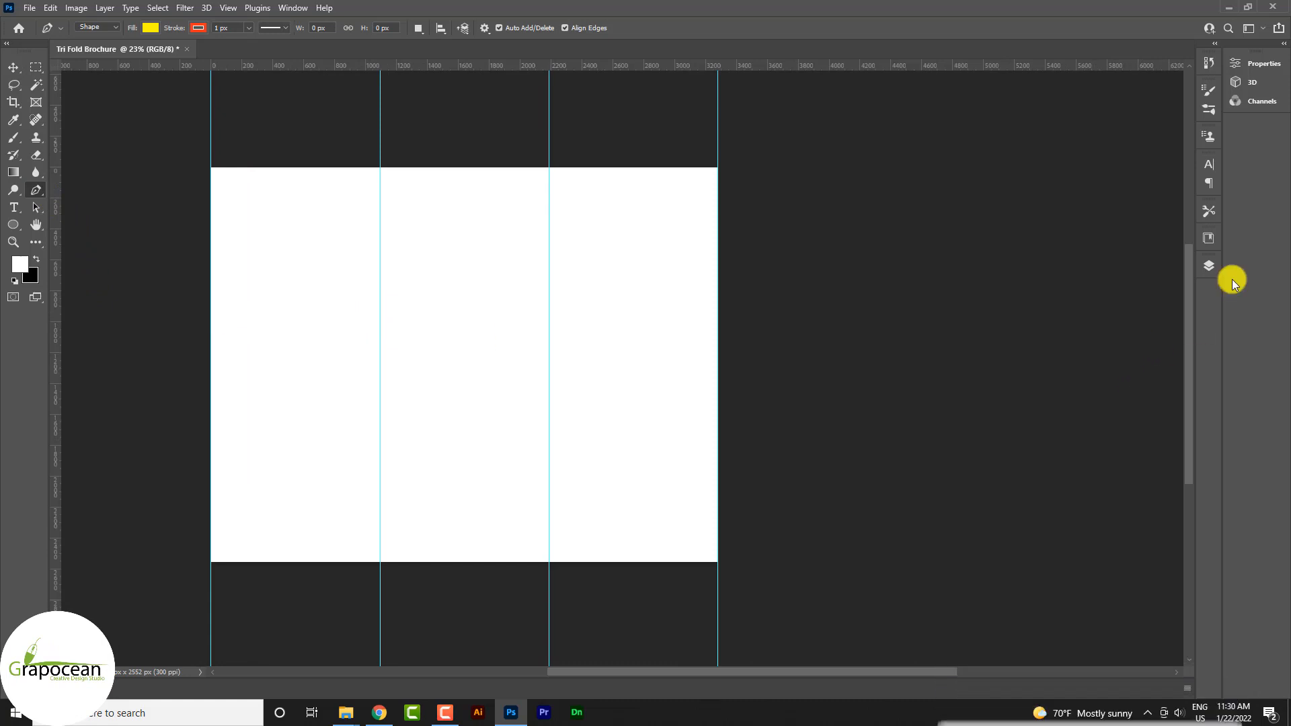
pyautogui.click(1209, 266)
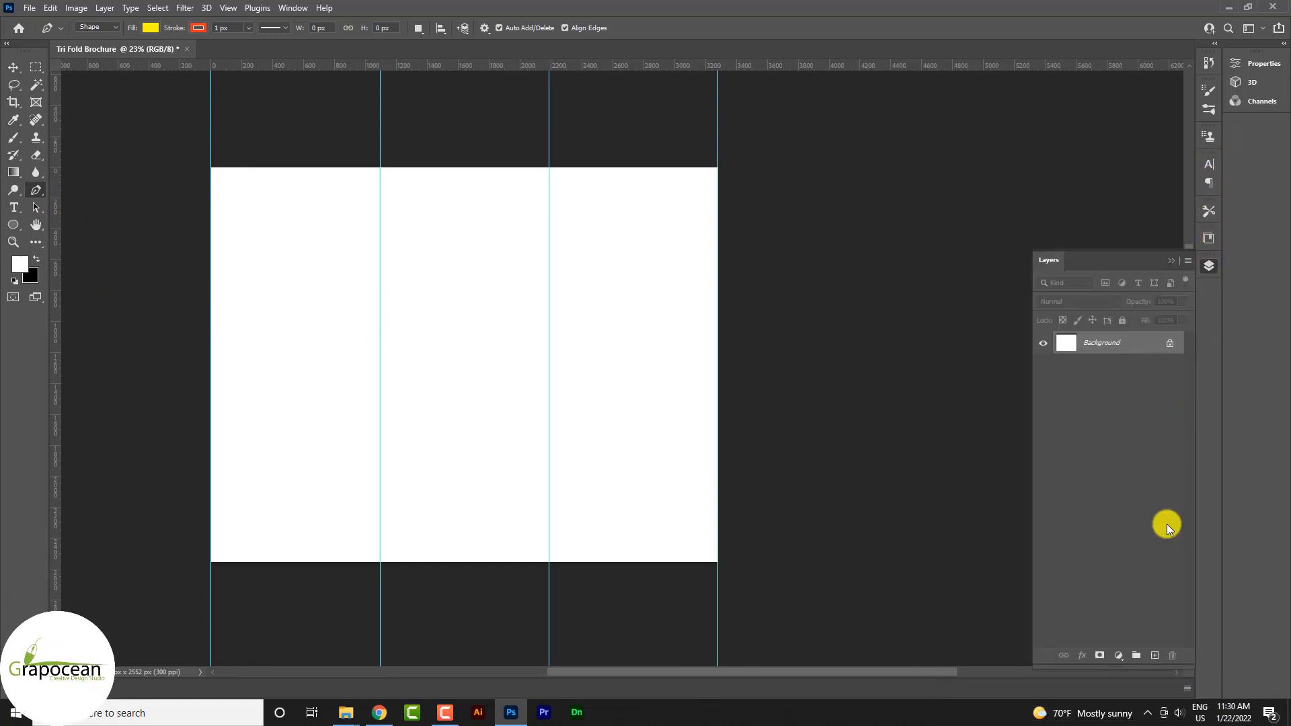
pyautogui.click(1155, 656)
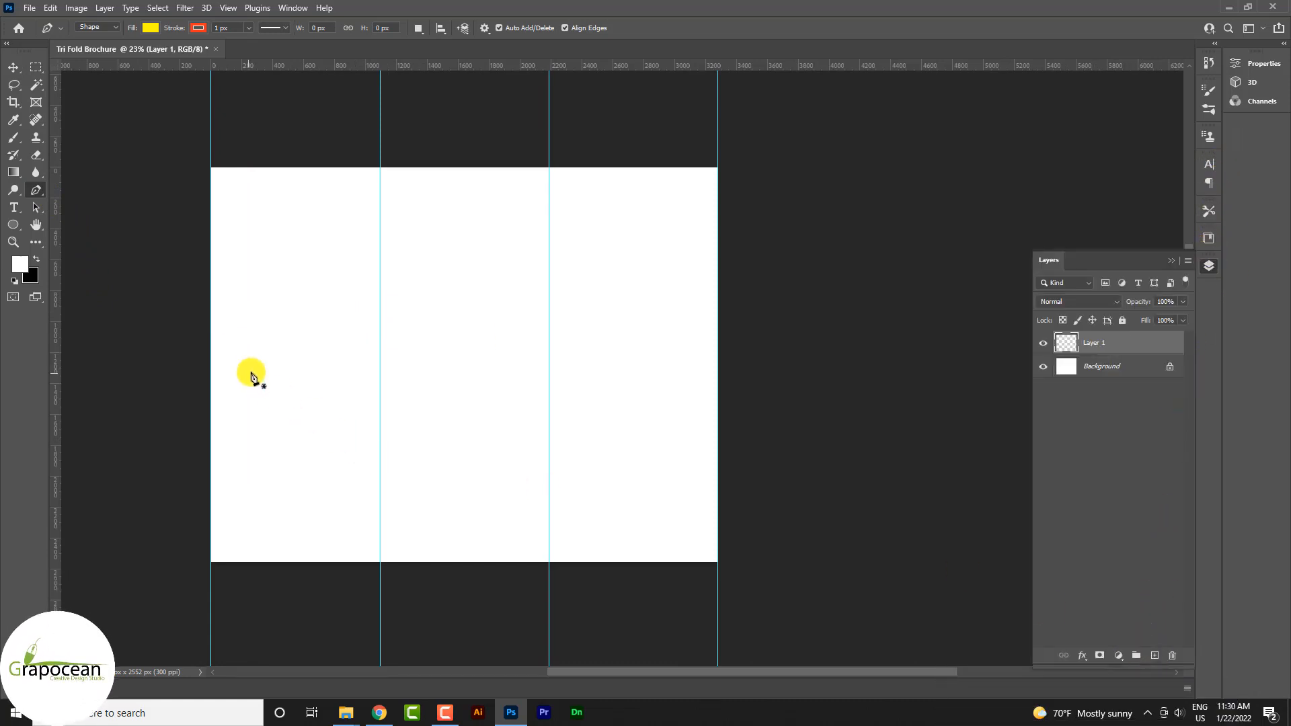
# - Set the pen shape to have no stroke and a bright blue fill
pyautogui.click(198, 28)
pyautogui.click(118, 53)
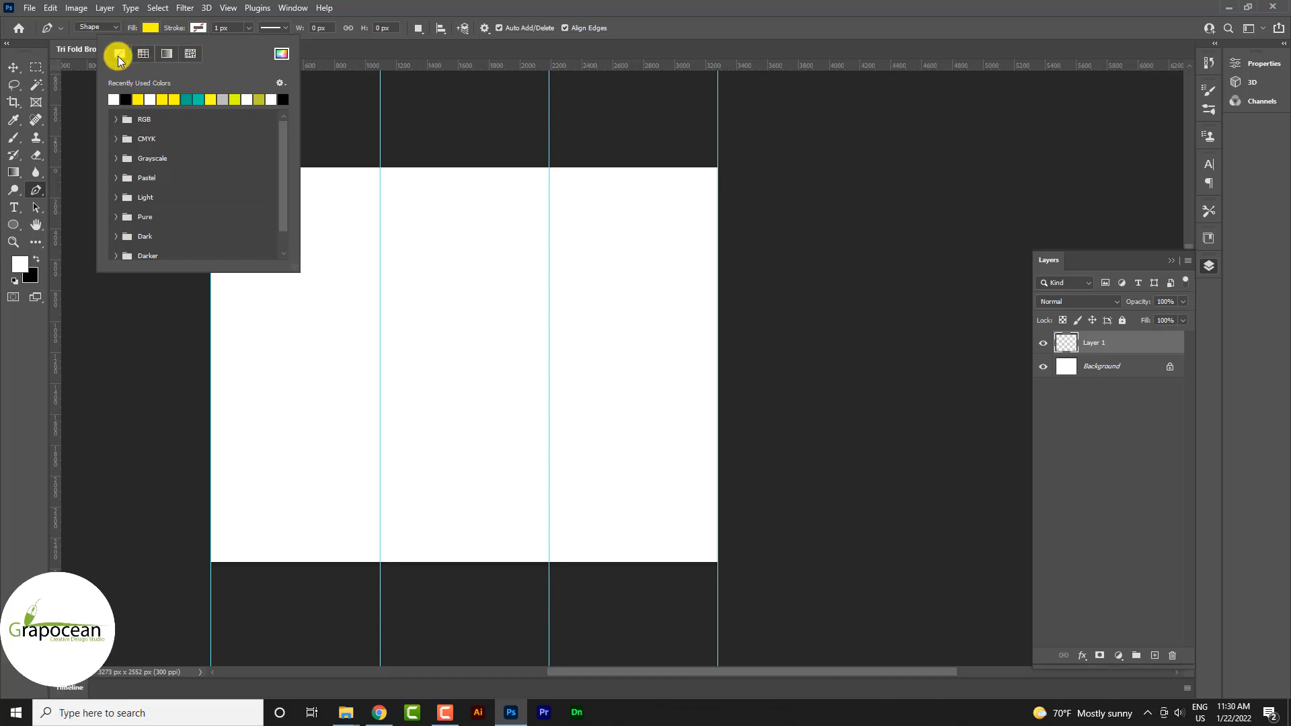
pyautogui.click(152, 29)
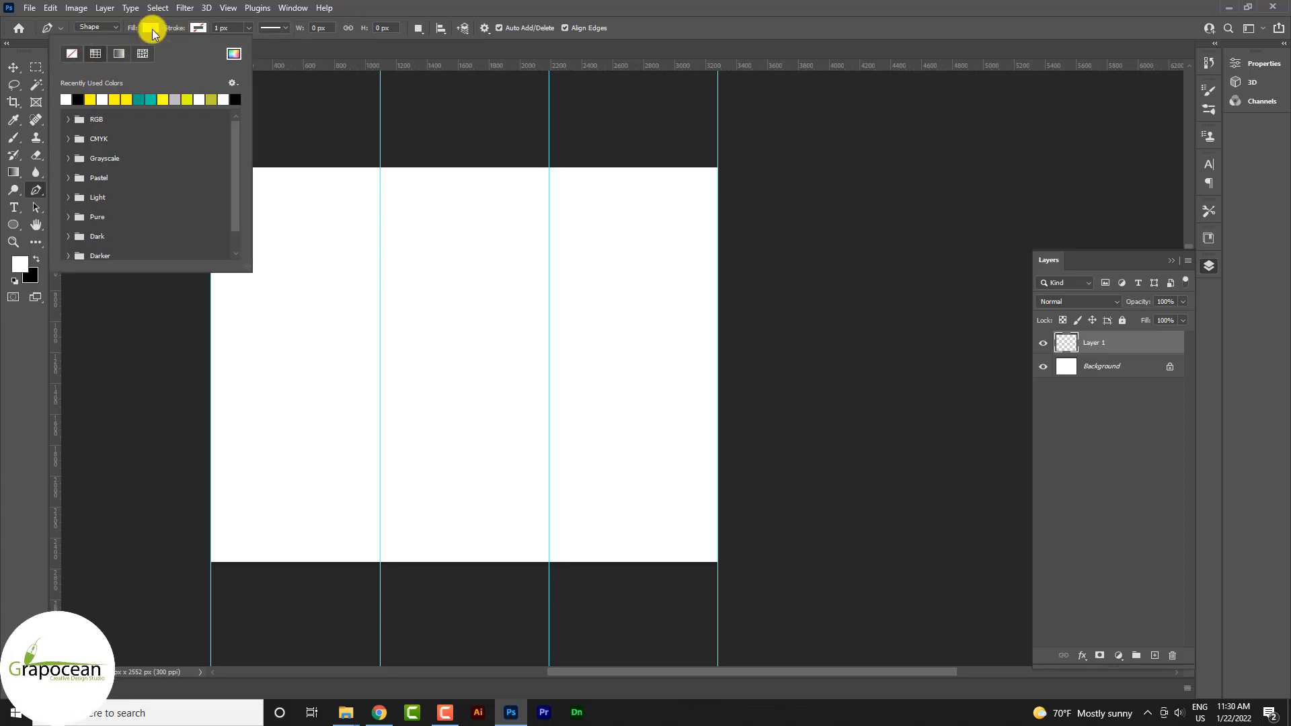
pyautogui.click(234, 55)
pyautogui.click(971, 397)
pyautogui.click(1126, 307)
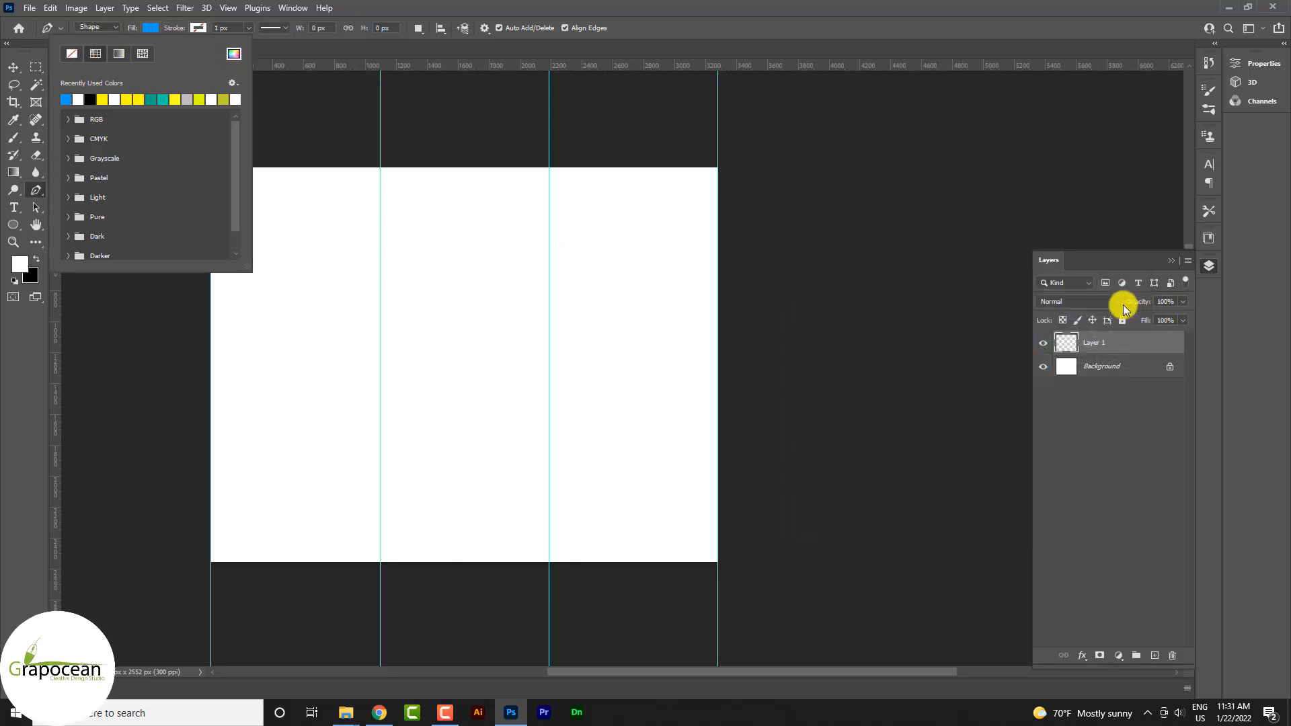
pyautogui.click(59, 328)
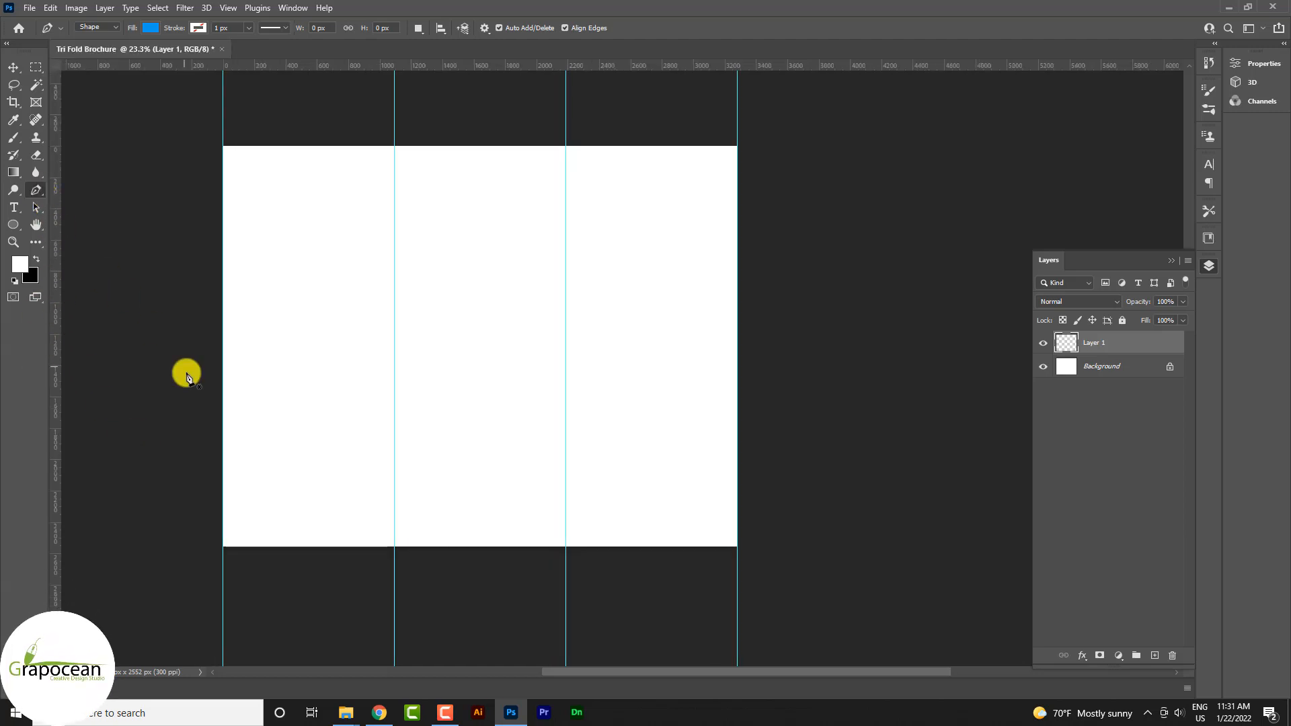
# - Draw the wave's lower edge about 3783 px wide, curving from beyond the page's left side, through the middle, to beyond its right side
pyautogui.click(167, 499)
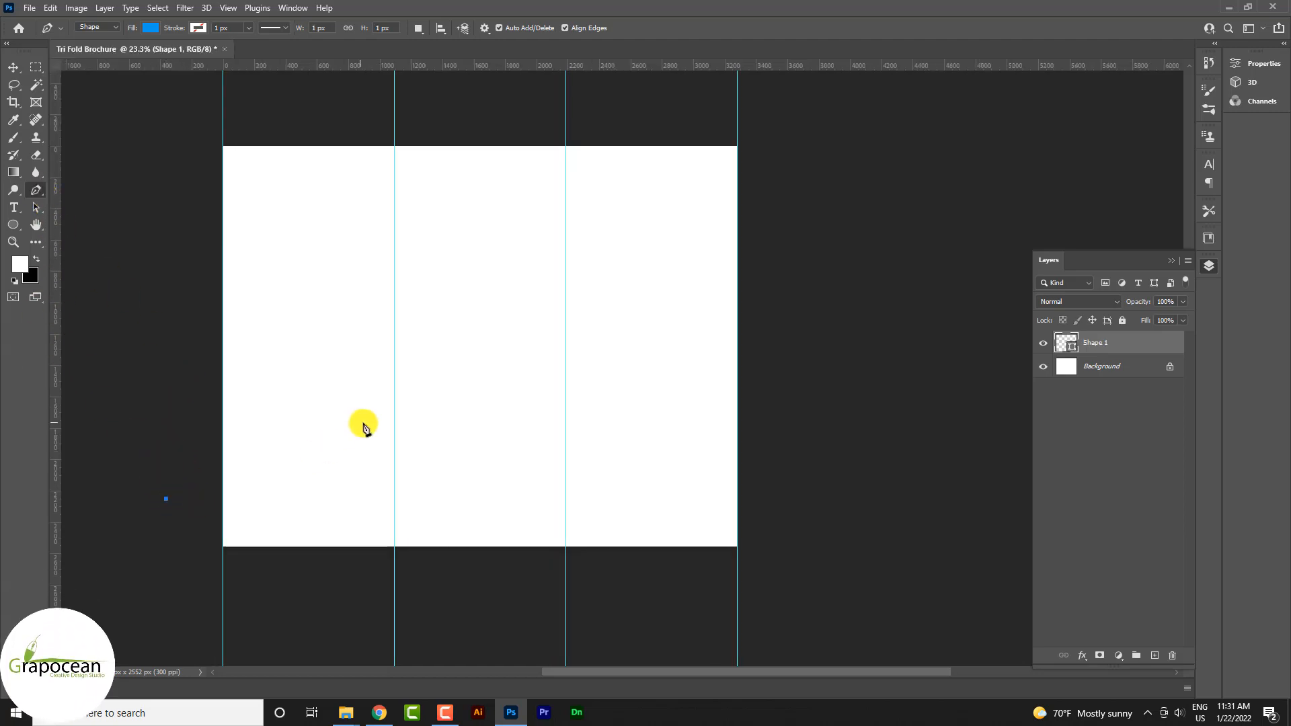
pyautogui.moveTo(560, 543); pyautogui.dragTo(630, 522)
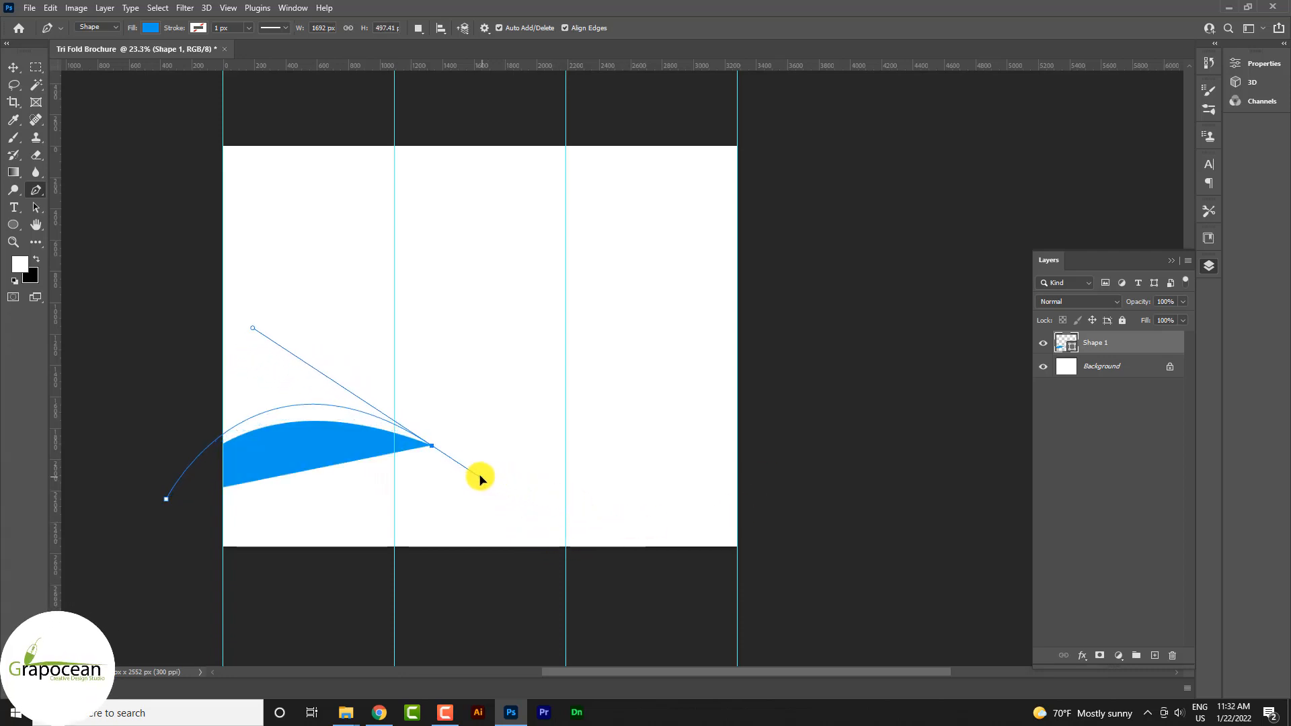
pyautogui.moveTo(481, 479); pyautogui.dragTo(474, 475)
pyautogui.moveTo(760, 470); pyautogui.dragTo(899, 304)
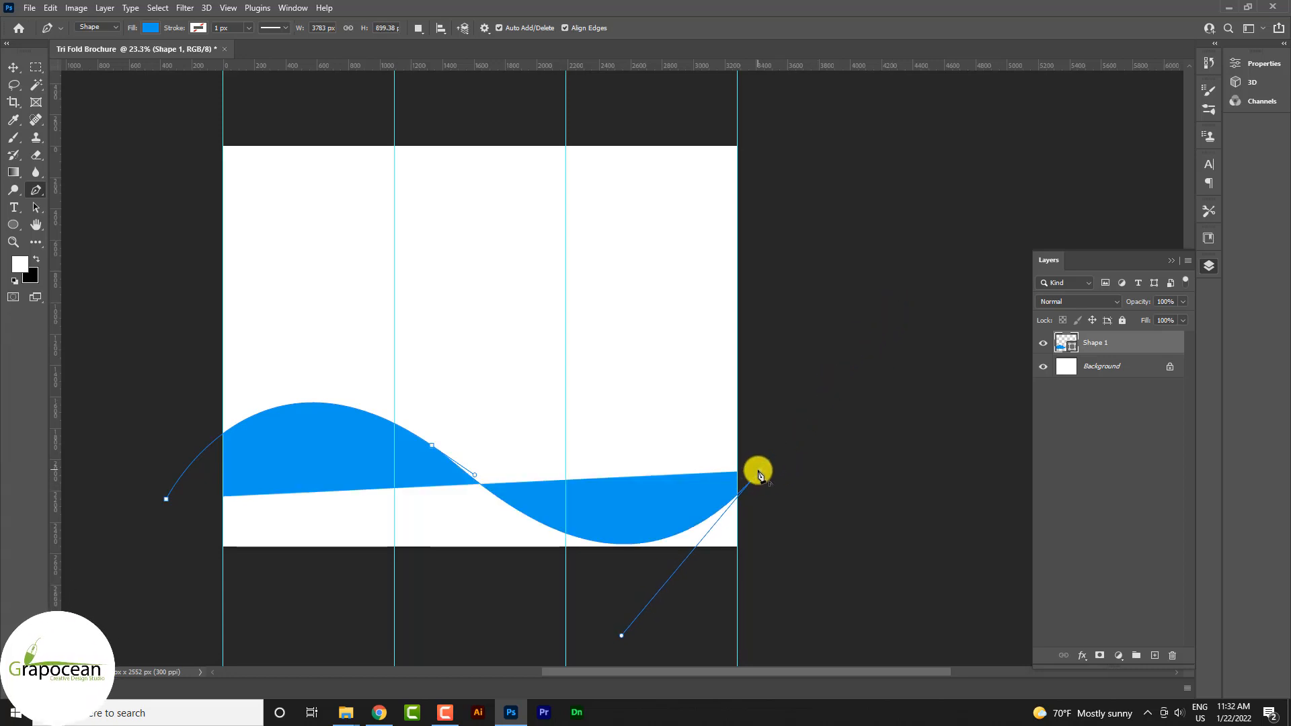
# - Add the wave's upper edge curving back beyond the page's left side, making the blue band about 4179 px wide, and deselect it
pyautogui.click(746, 426)
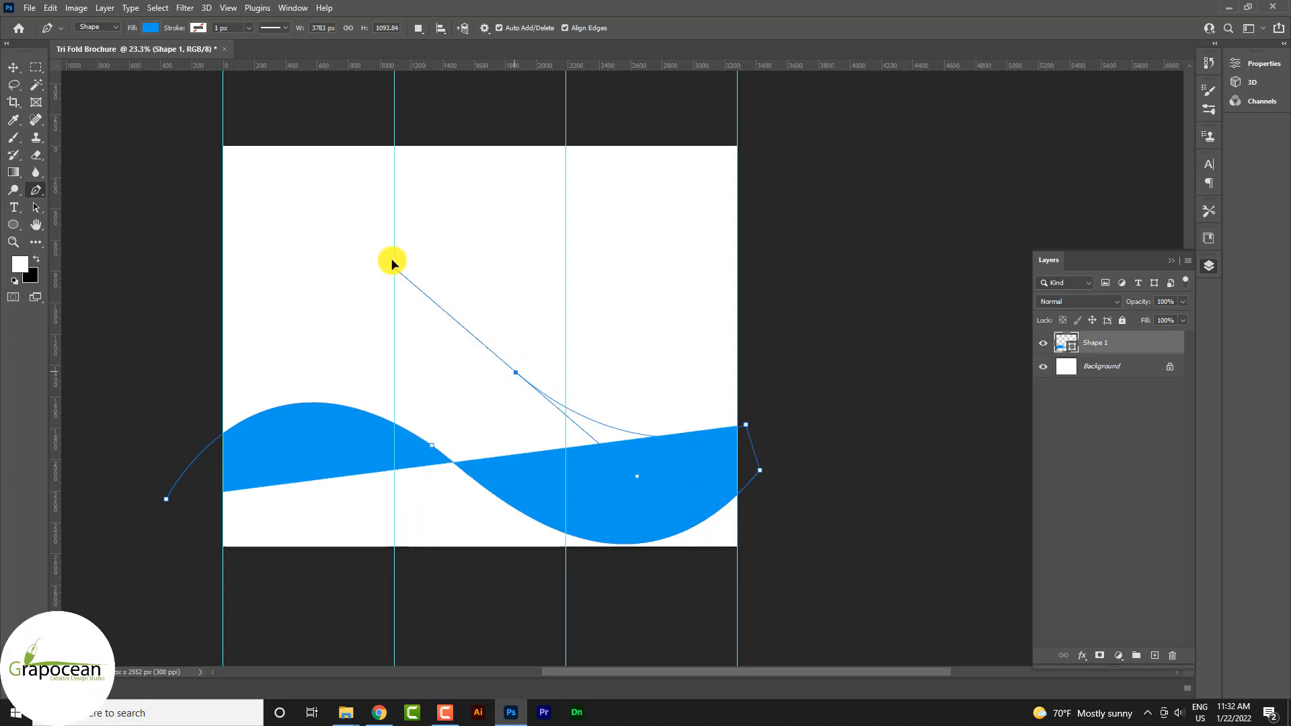
pyautogui.hotkey('ctrl', 'z')
pyautogui.moveTo(496, 396); pyautogui.dragTo(351, 242)
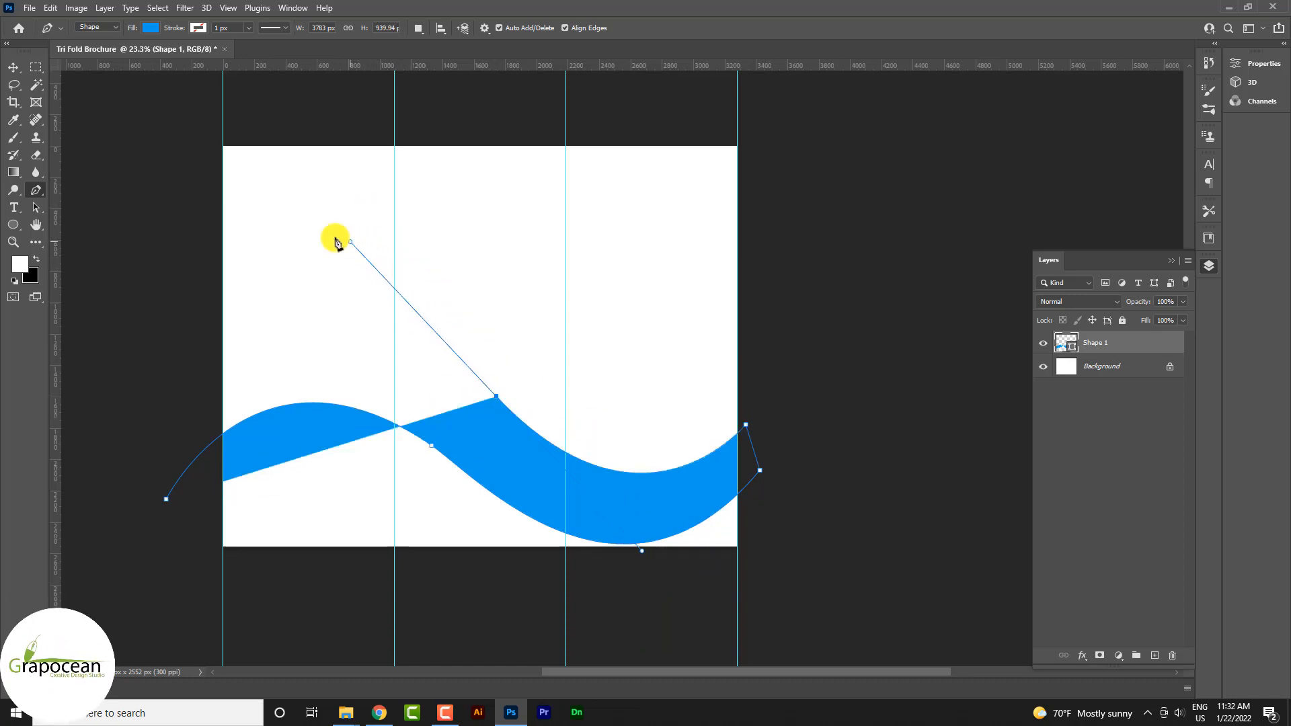
pyautogui.moveTo(128, 201); pyautogui.dragTo(17, 218)
pyautogui.hotkey('ctrl', 'z')
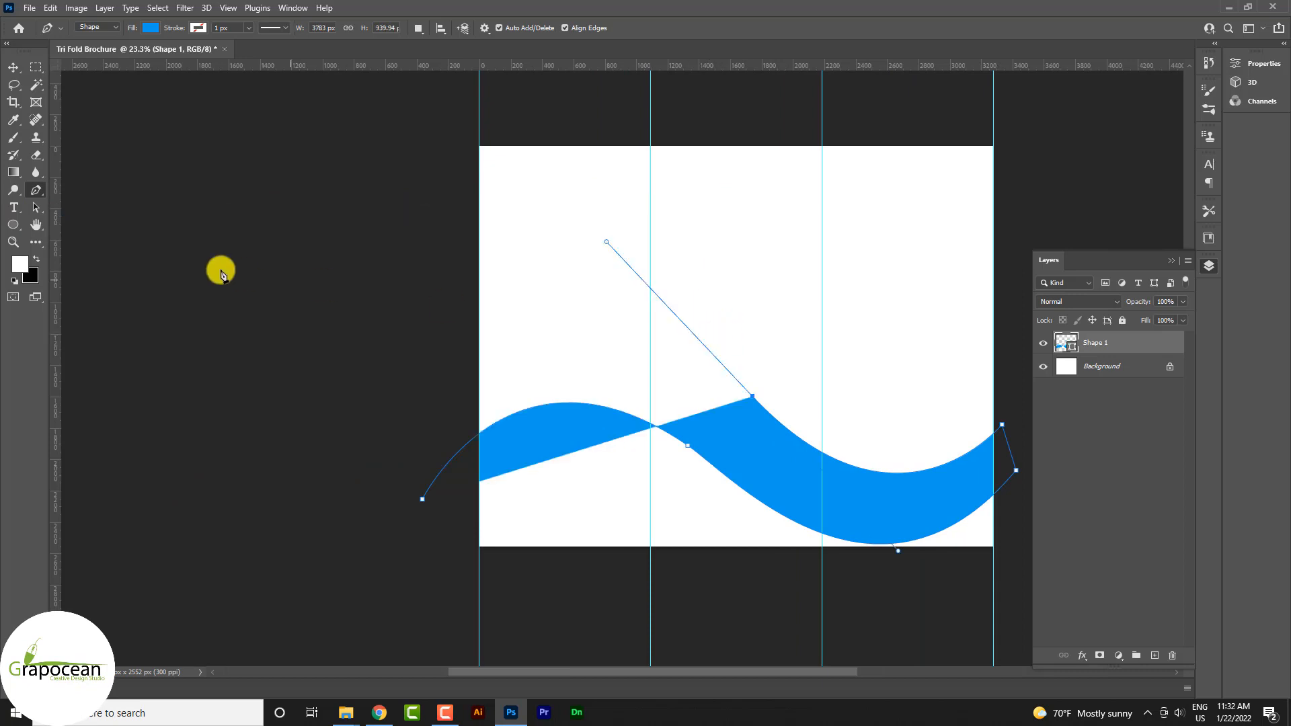
pyautogui.moveTo(361, 284); pyautogui.dragTo(245, 321)
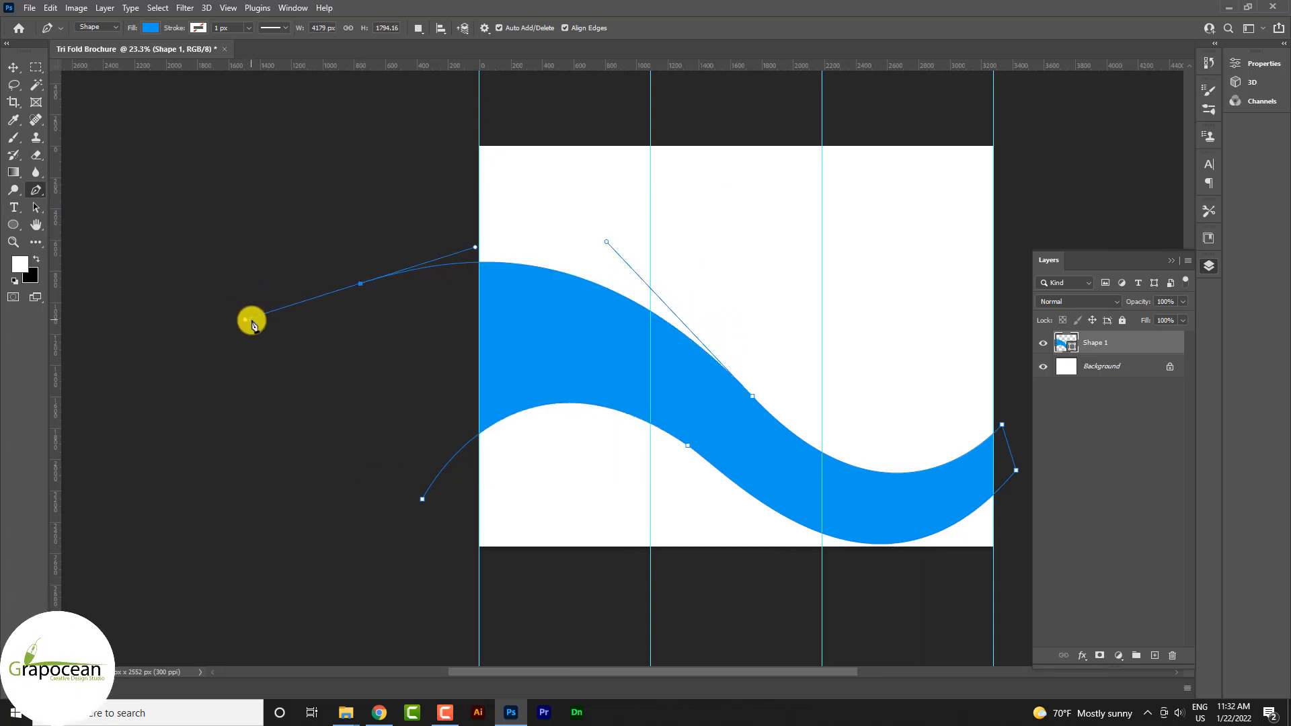
pyautogui.click(16, 66)
pyautogui.click(121, 366)
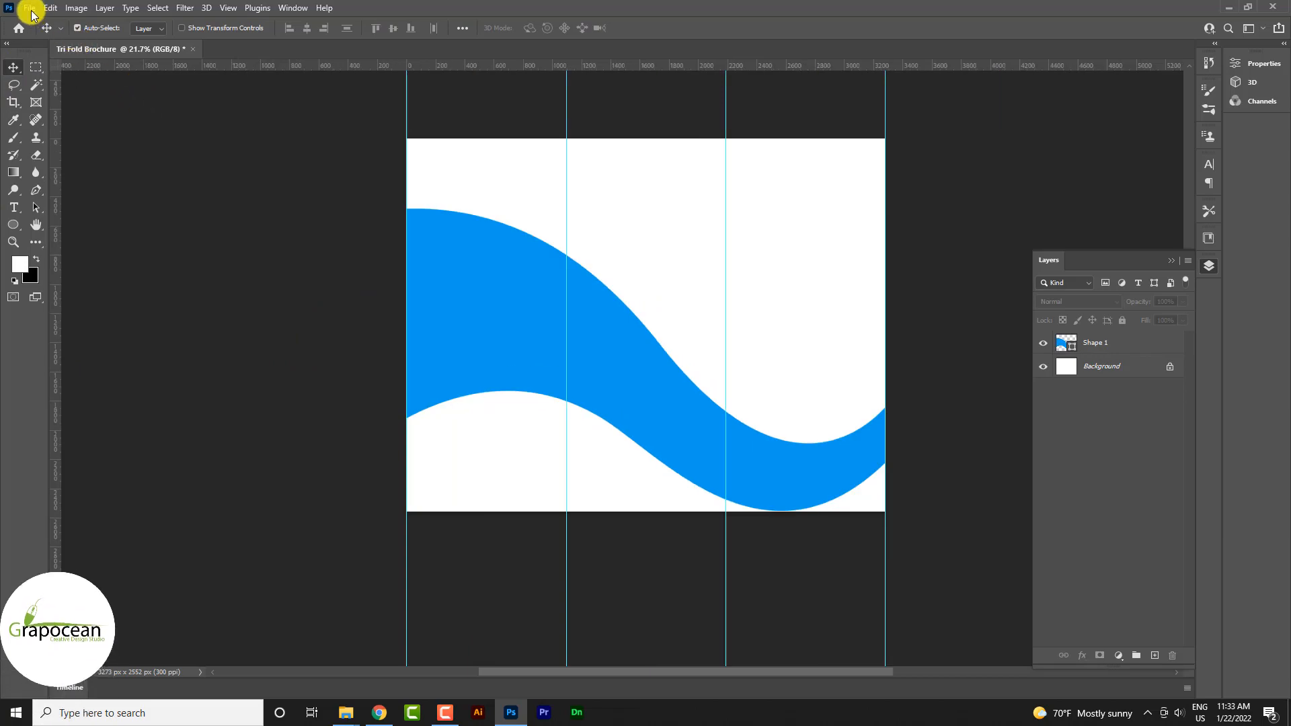
# - Open the grey polygon texture image [Downloader.la]-61eb950a4b739, unlock its background layer, and copy it into the Tri Fold Brochure document above the wave
pyautogui.click(29, 9)
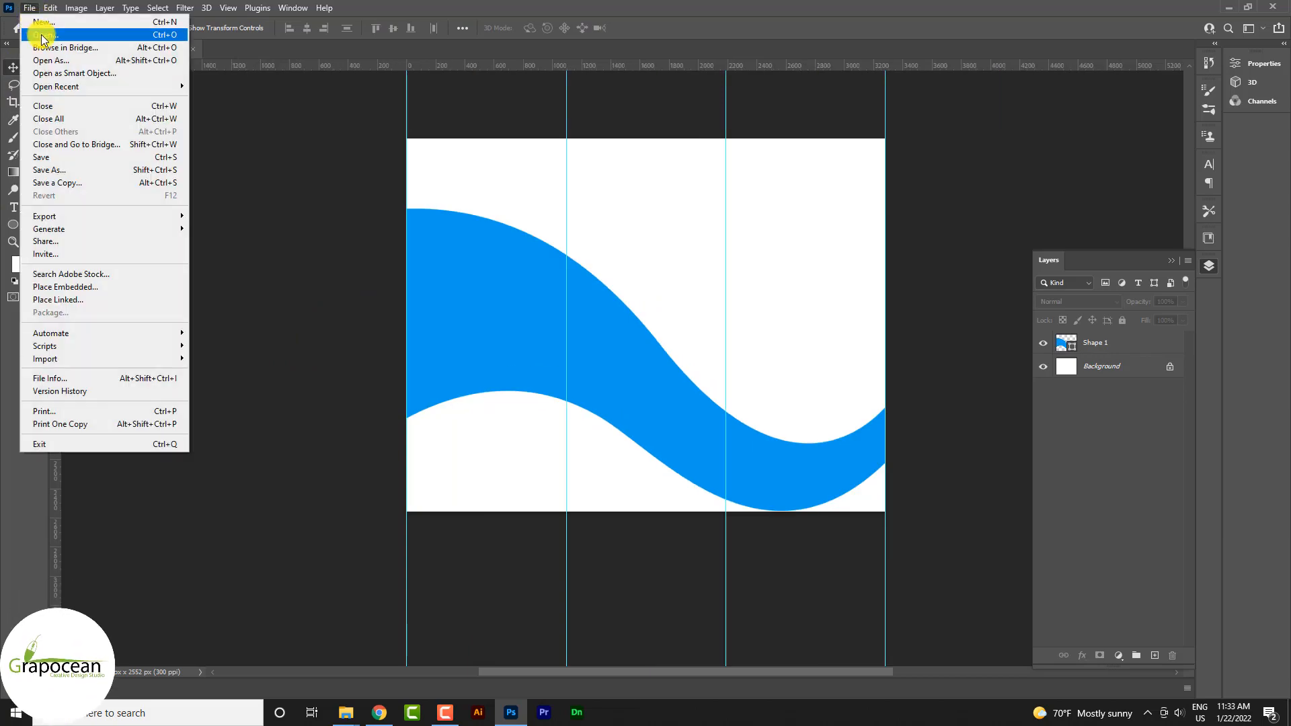
pyautogui.click(43, 35)
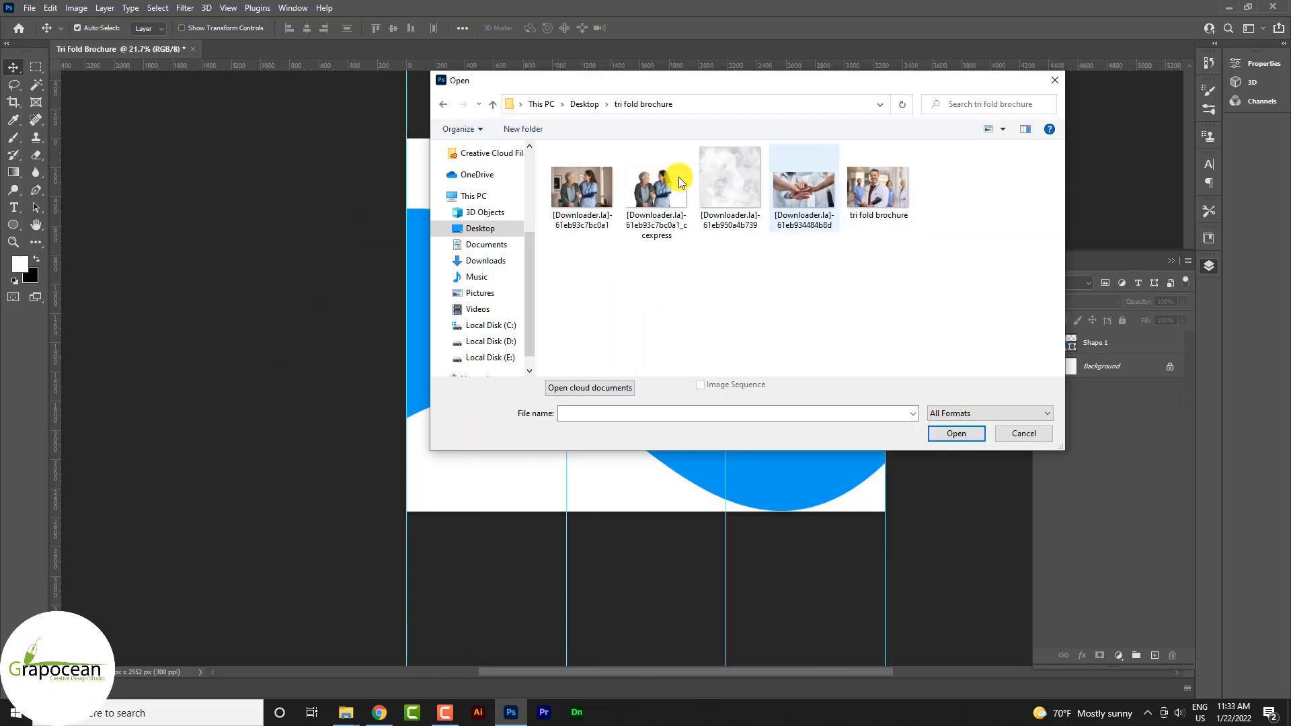
pyautogui.click(730, 191)
pyautogui.click(958, 434)
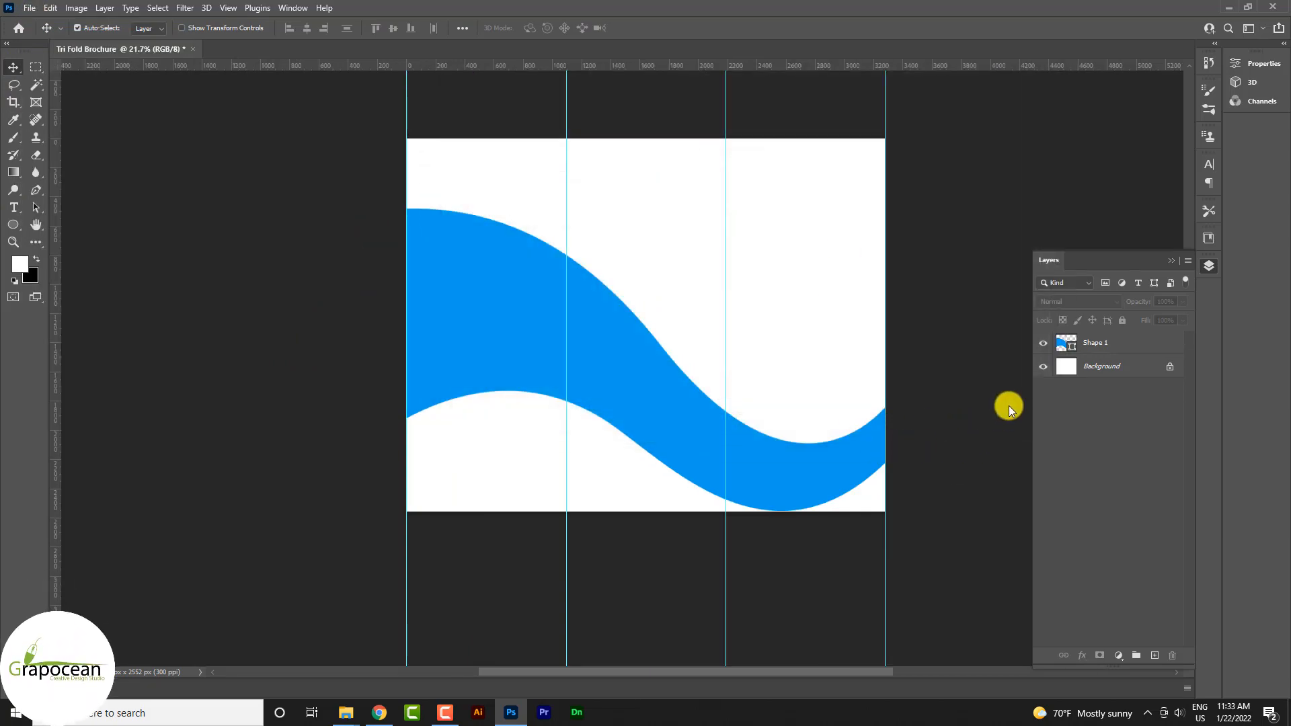
pyautogui.click(1171, 345)
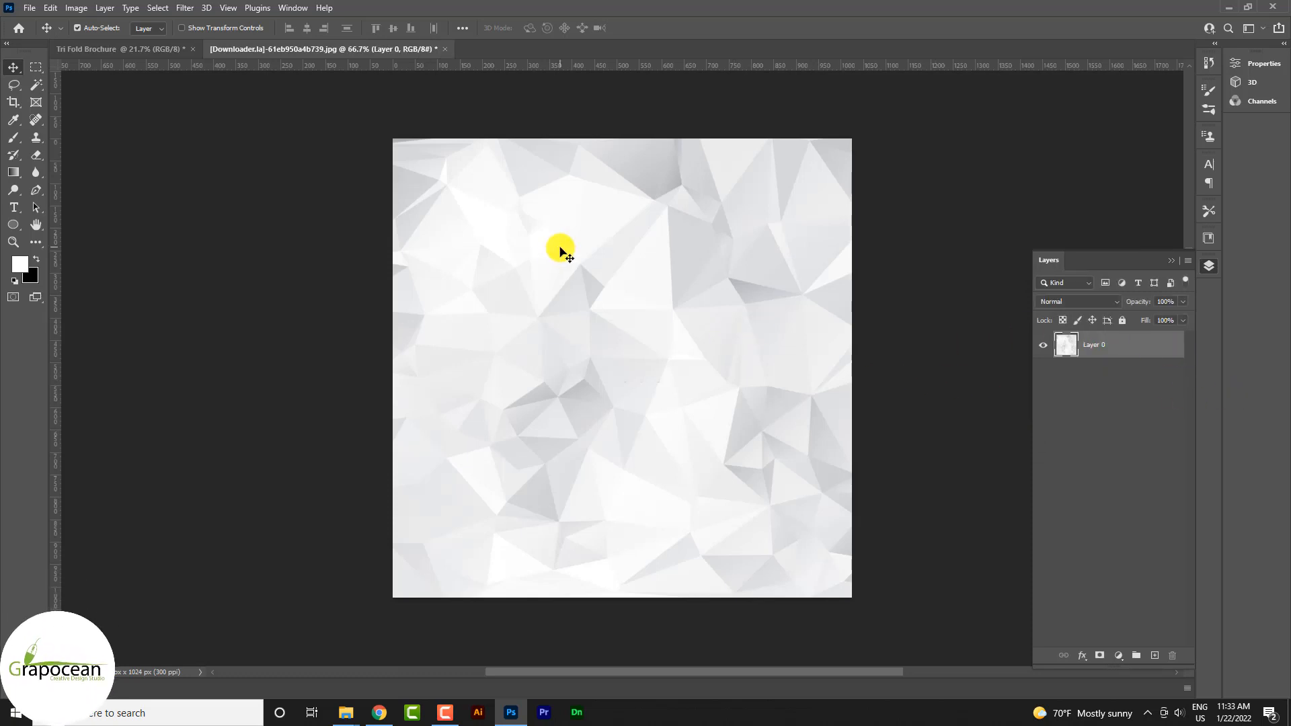
pyautogui.moveTo(561, 250); pyautogui.dragTo(558, 370)
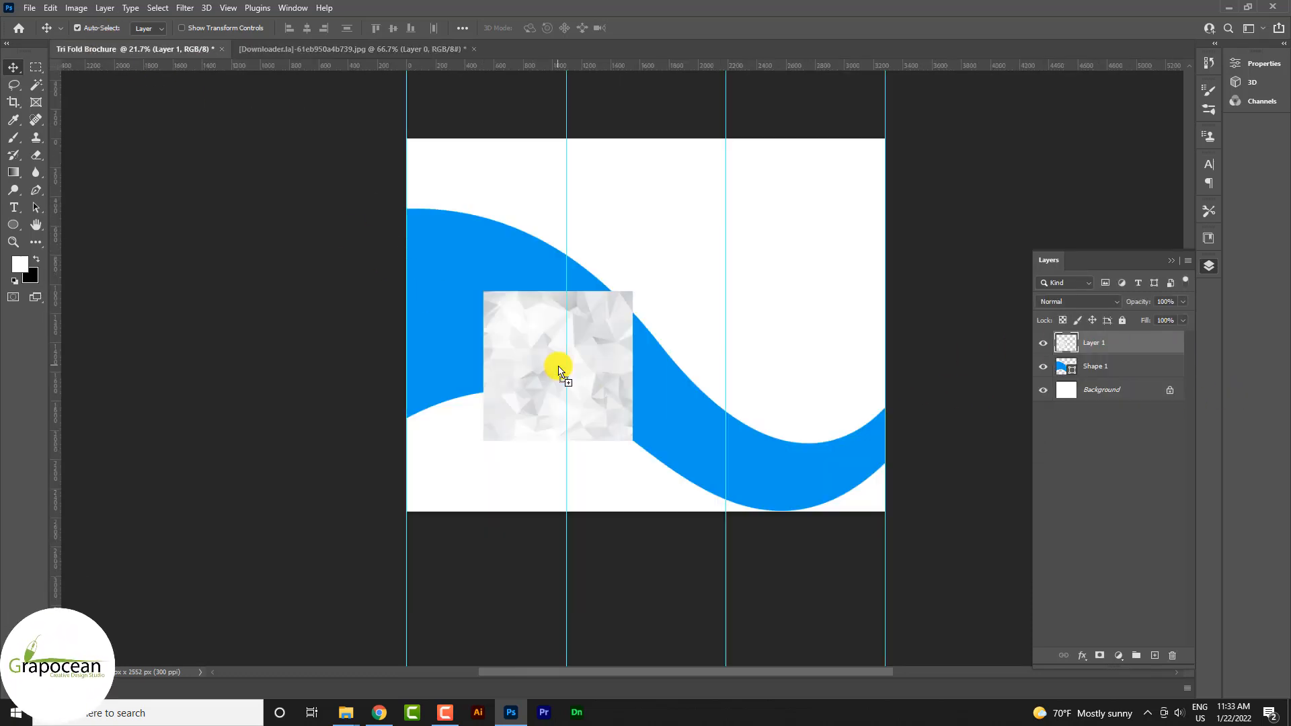
# - Set the polygon texture's blend mode to Linear Burn, then enlarge it to about 416% and rotate it about 2° to cover the page
pyautogui.click(1097, 306)
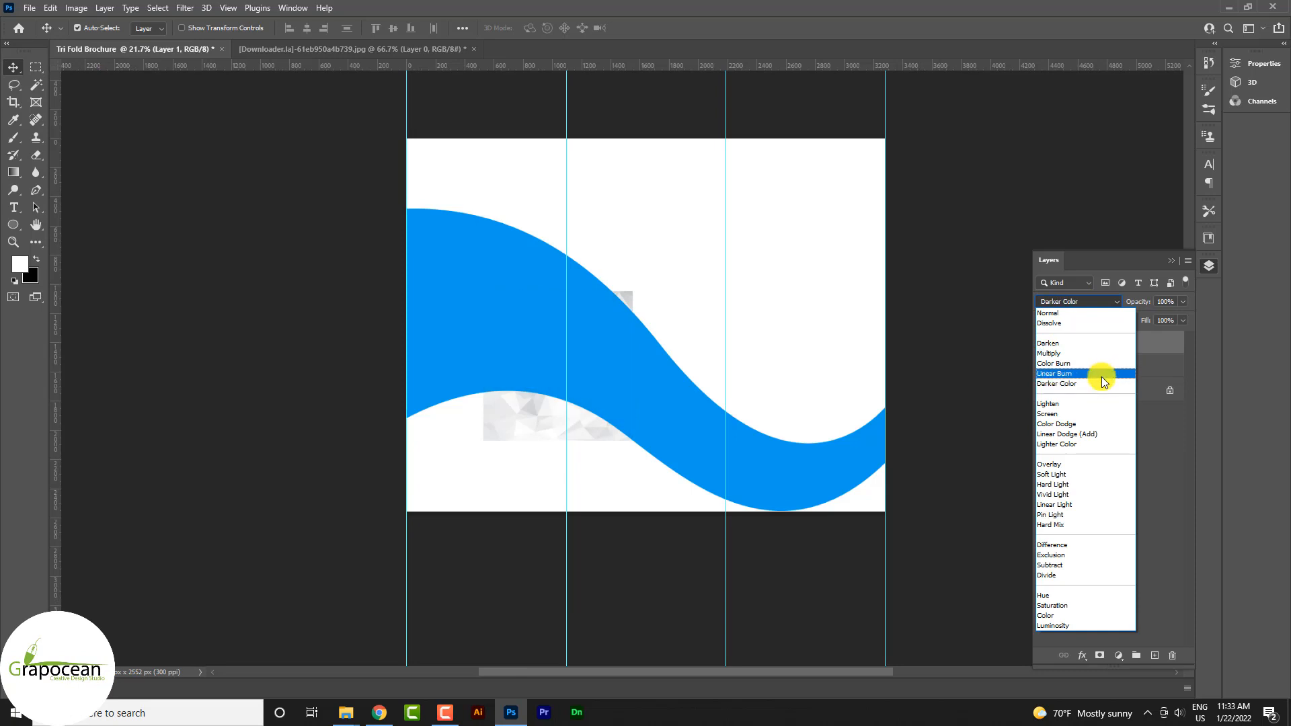
pyautogui.click(1103, 374)
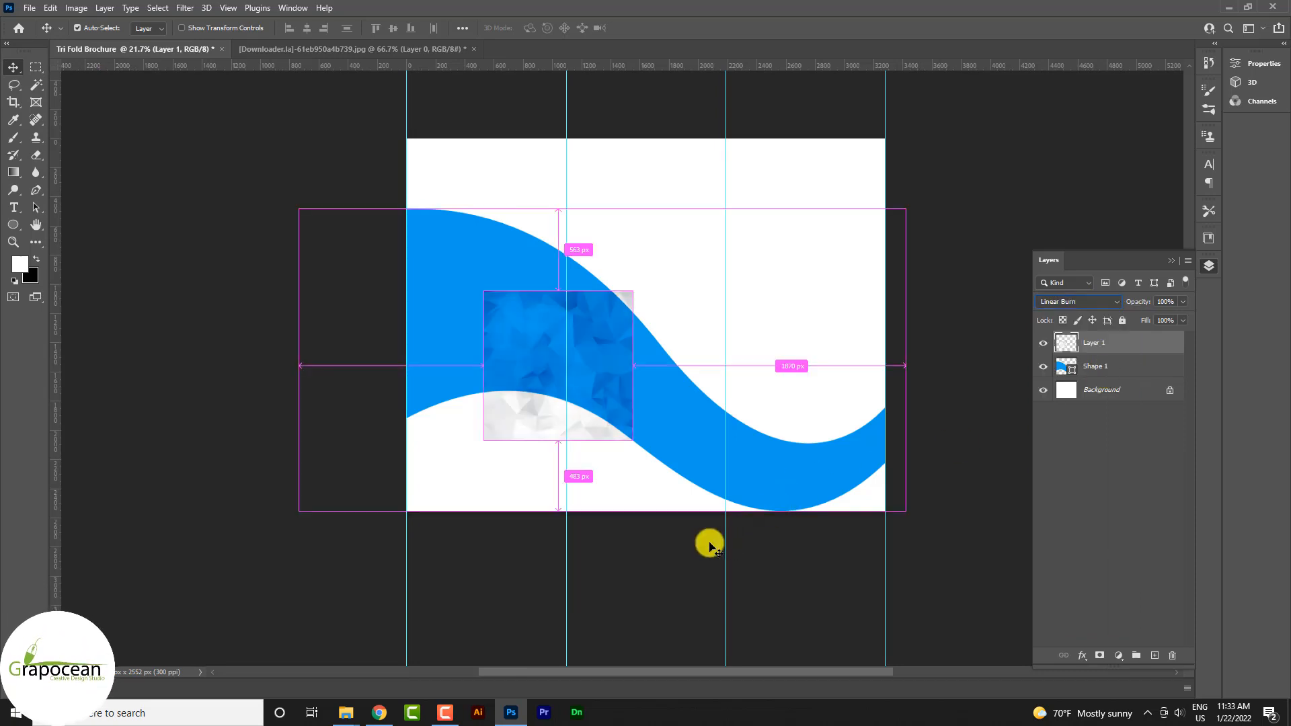
pyautogui.hotkey('ctrl', 't')
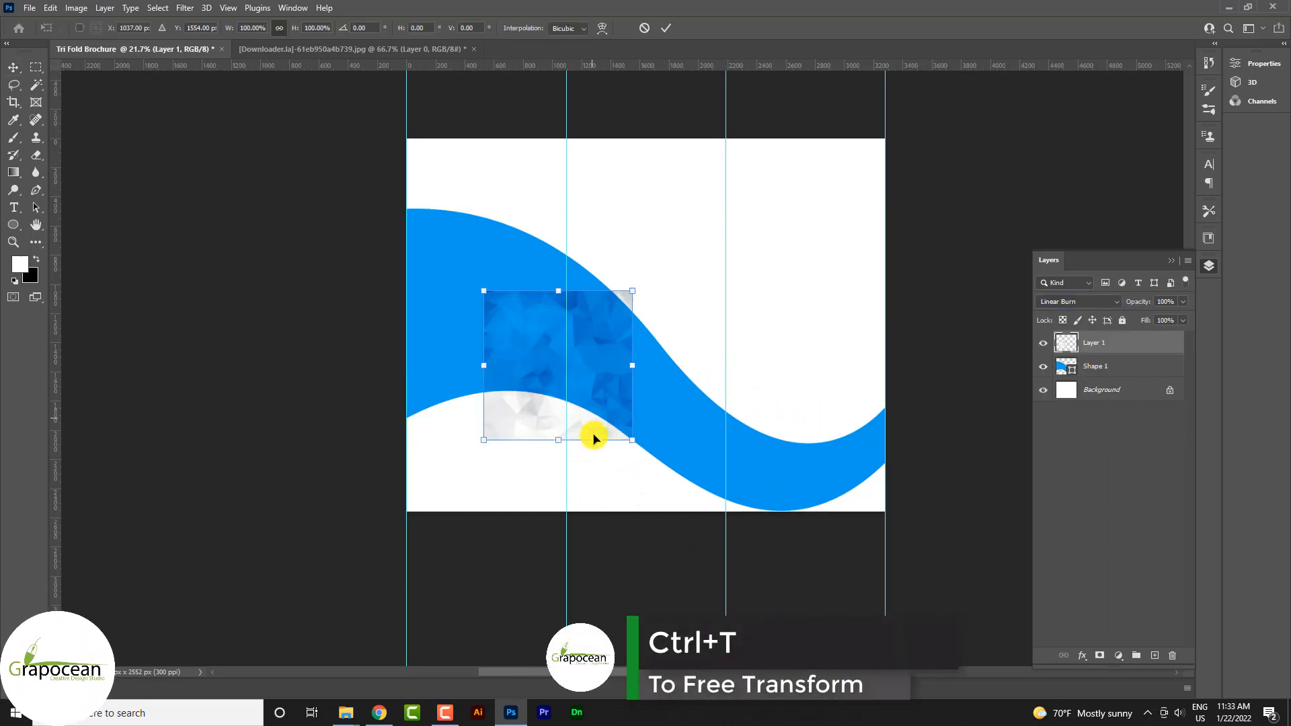
pyautogui.moveTo(629, 443); pyautogui.dragTo(872, 628)
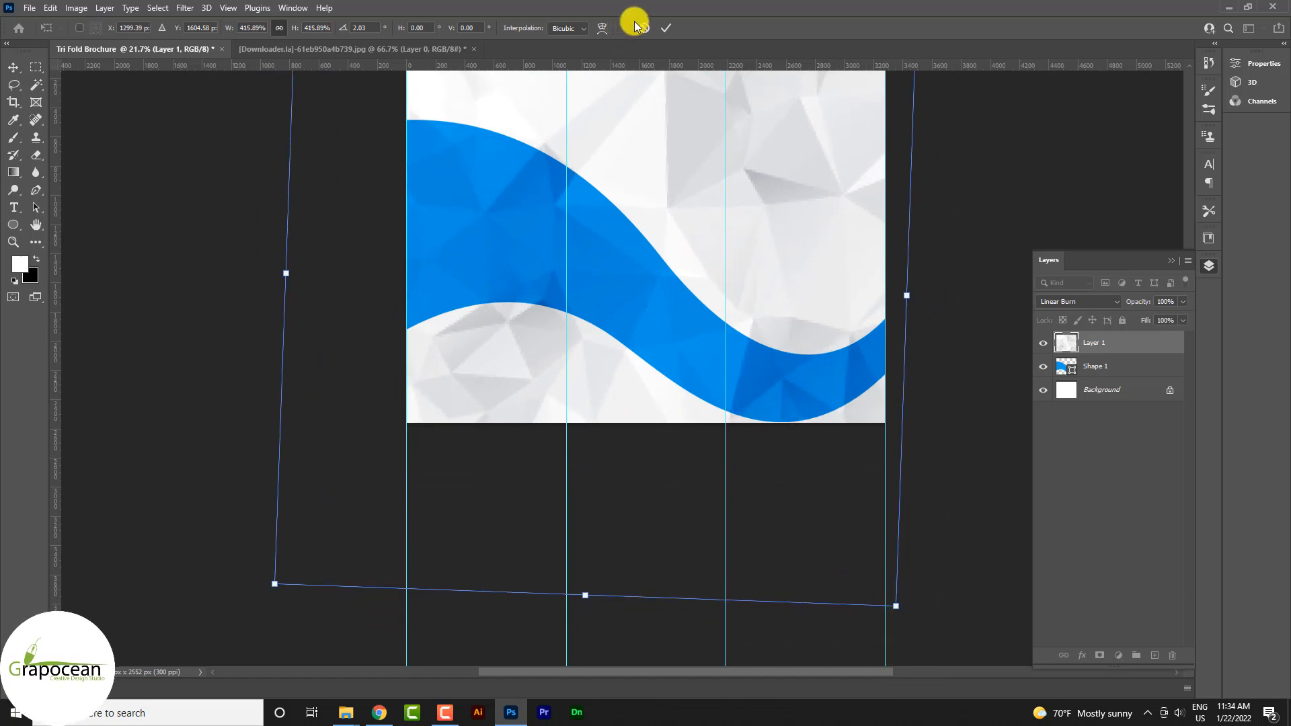
pyautogui.click(666, 28)
# - Clip the polygon texture to the blue wave shape with a clipping mask
pyautogui.rightClick(1120, 342)
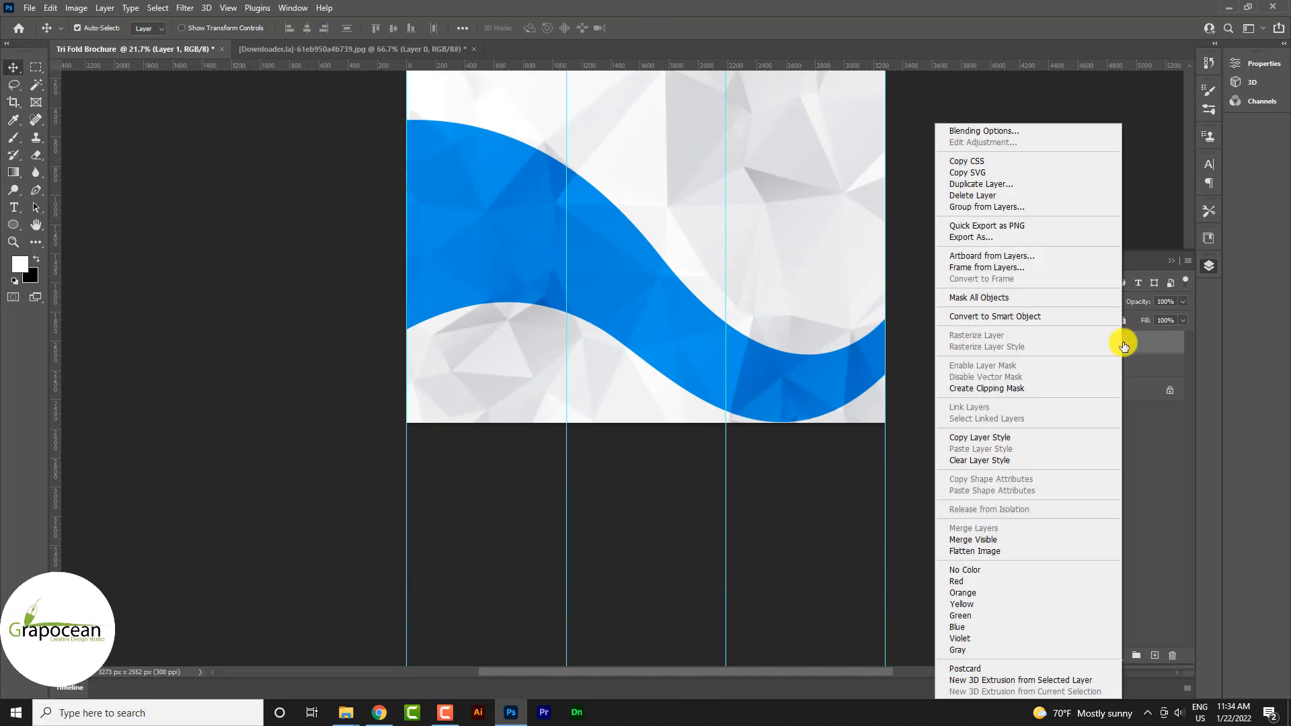
pyautogui.click(1009, 389)
pyautogui.hotkey('ctrl', '-')
pyautogui.hotkey('ctrl', '-')
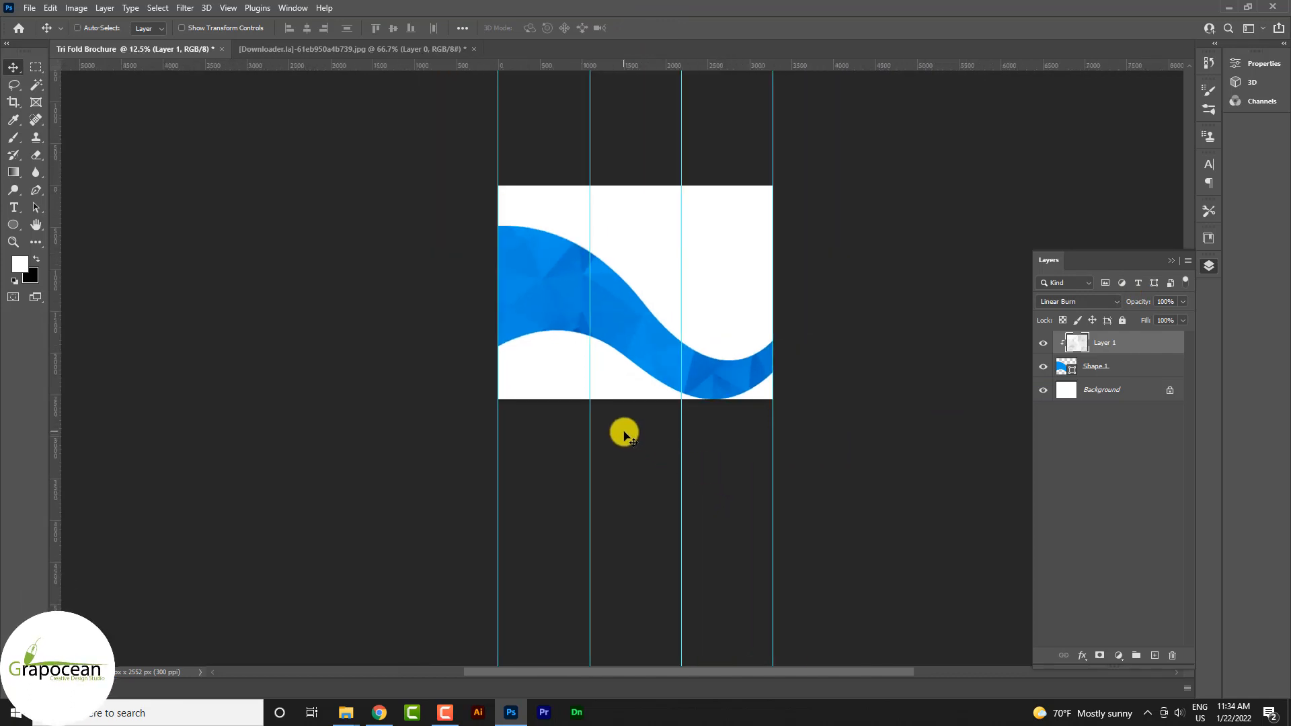
pyautogui.scroll(2, 624, 435)
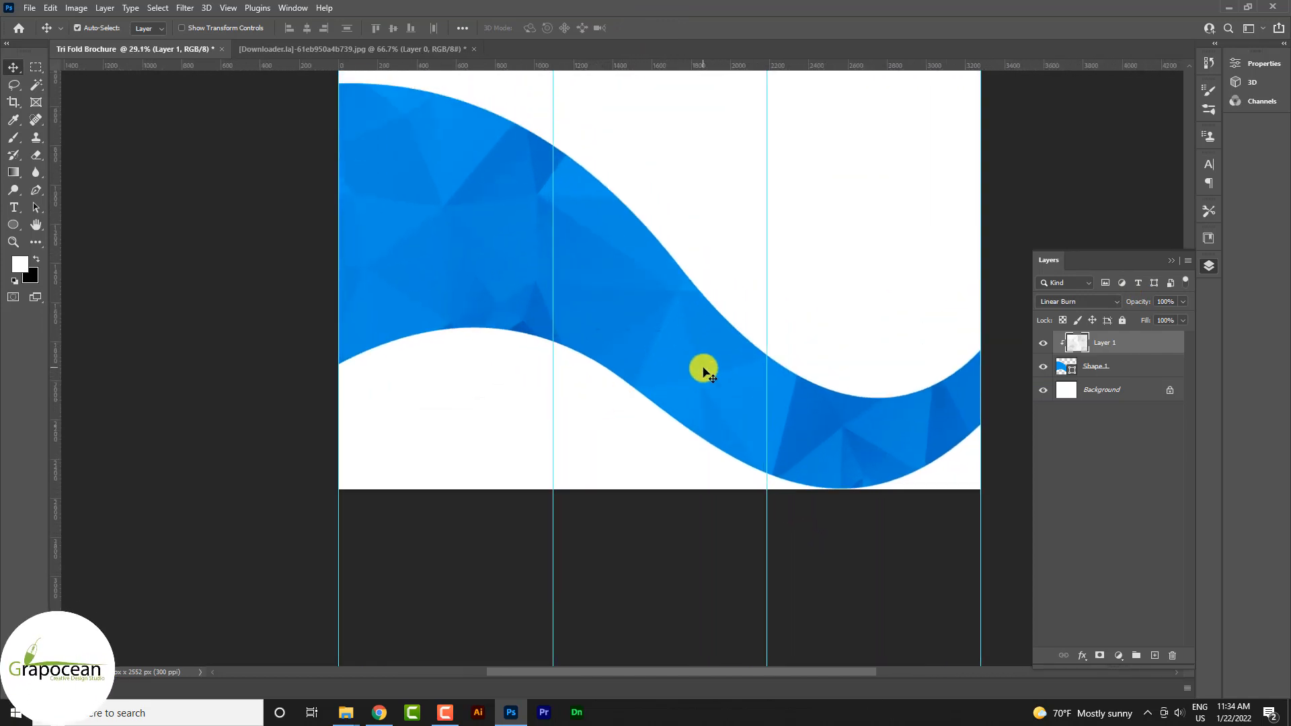
# - Add a black Multiply inner shadow to the blue wave with 57% opacity, 49 px distance and 87 px size
pyautogui.click(1141, 372)
pyautogui.rightClick(1147, 366)
pyautogui.click(1026, 129)
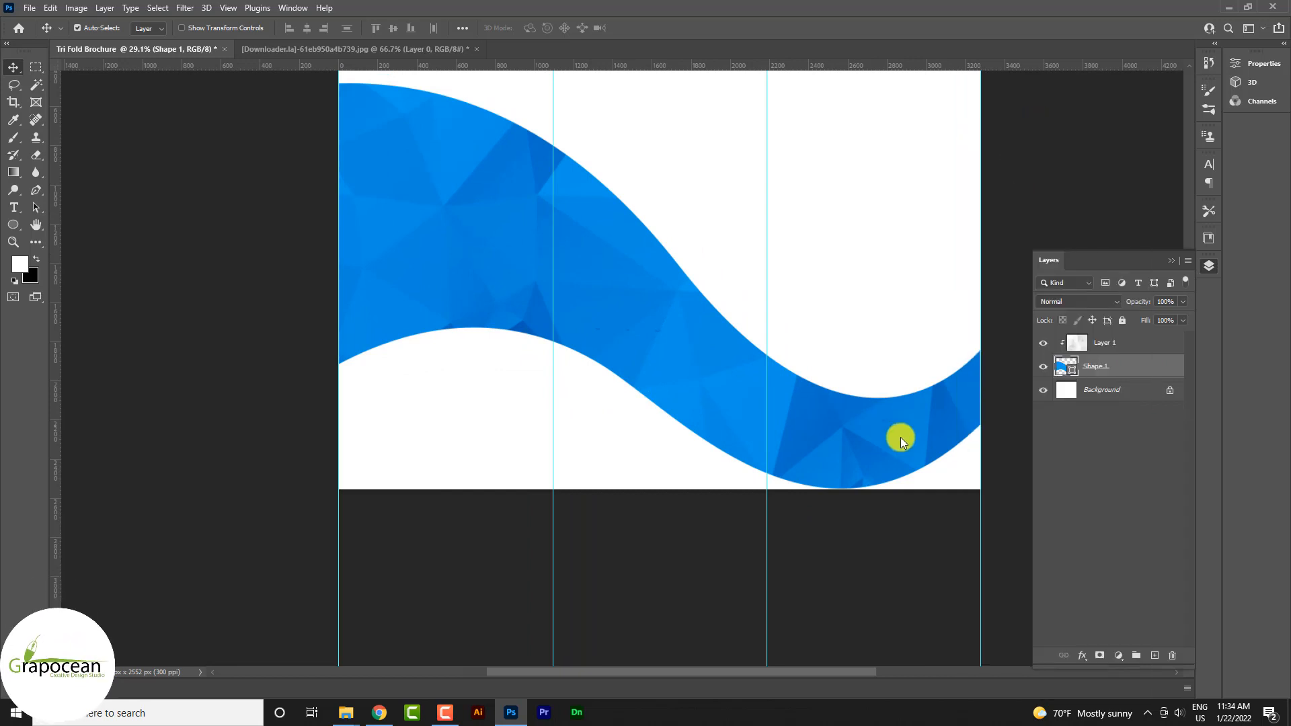
pyautogui.click(746, 412)
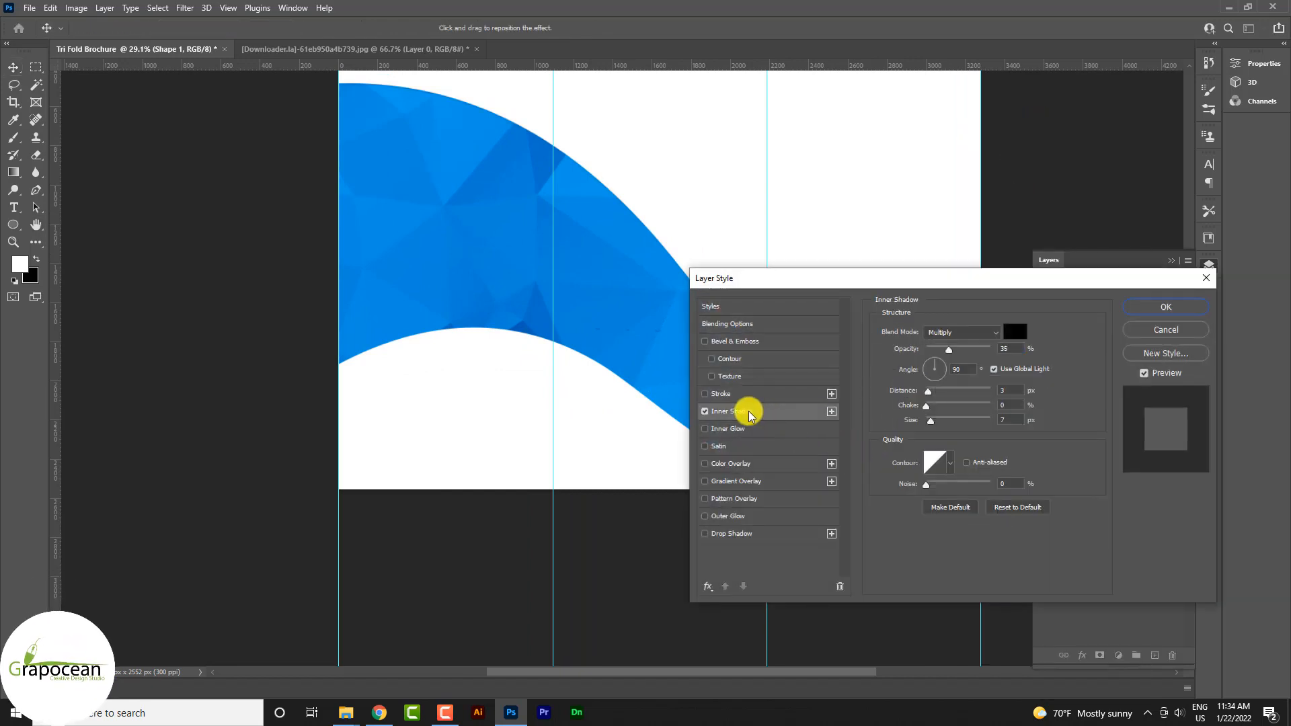
pyautogui.moveTo(930, 392); pyautogui.dragTo(965, 423)
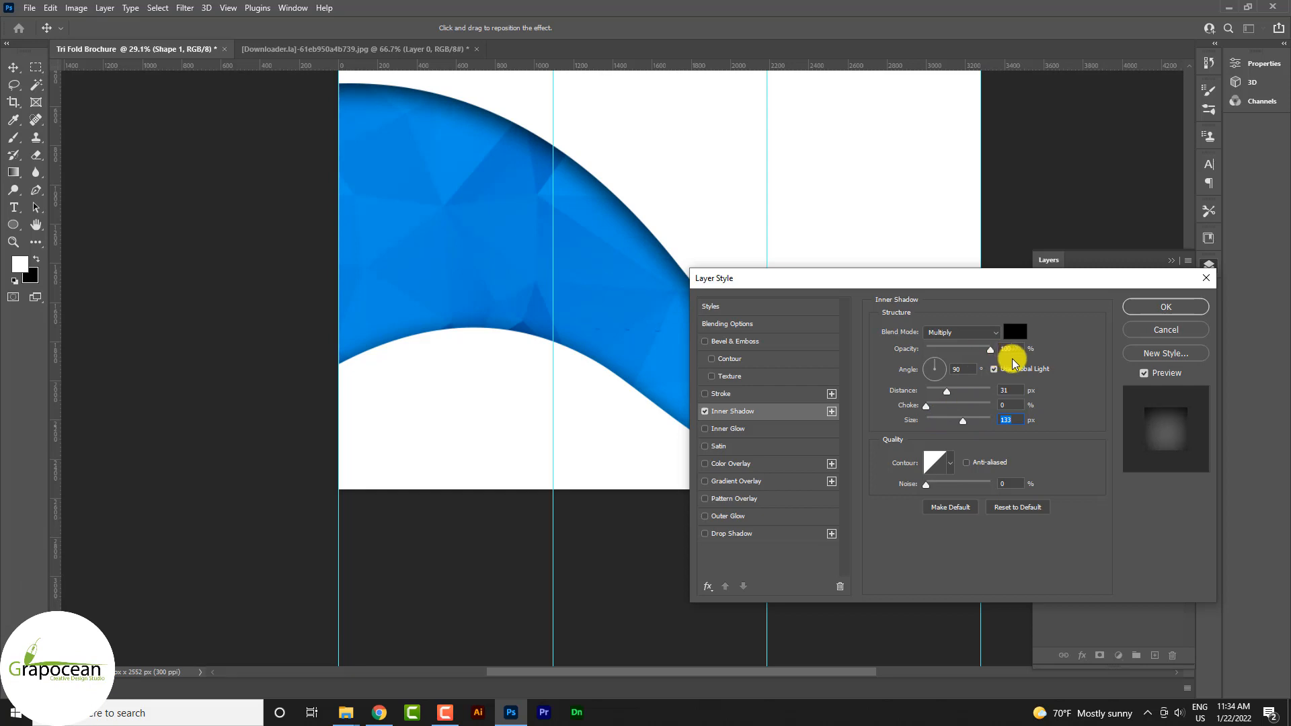
pyautogui.moveTo(1012, 359); pyautogui.dragTo(950, 420)
pyautogui.moveTo(987, 350); pyautogui.dragTo(966, 356)
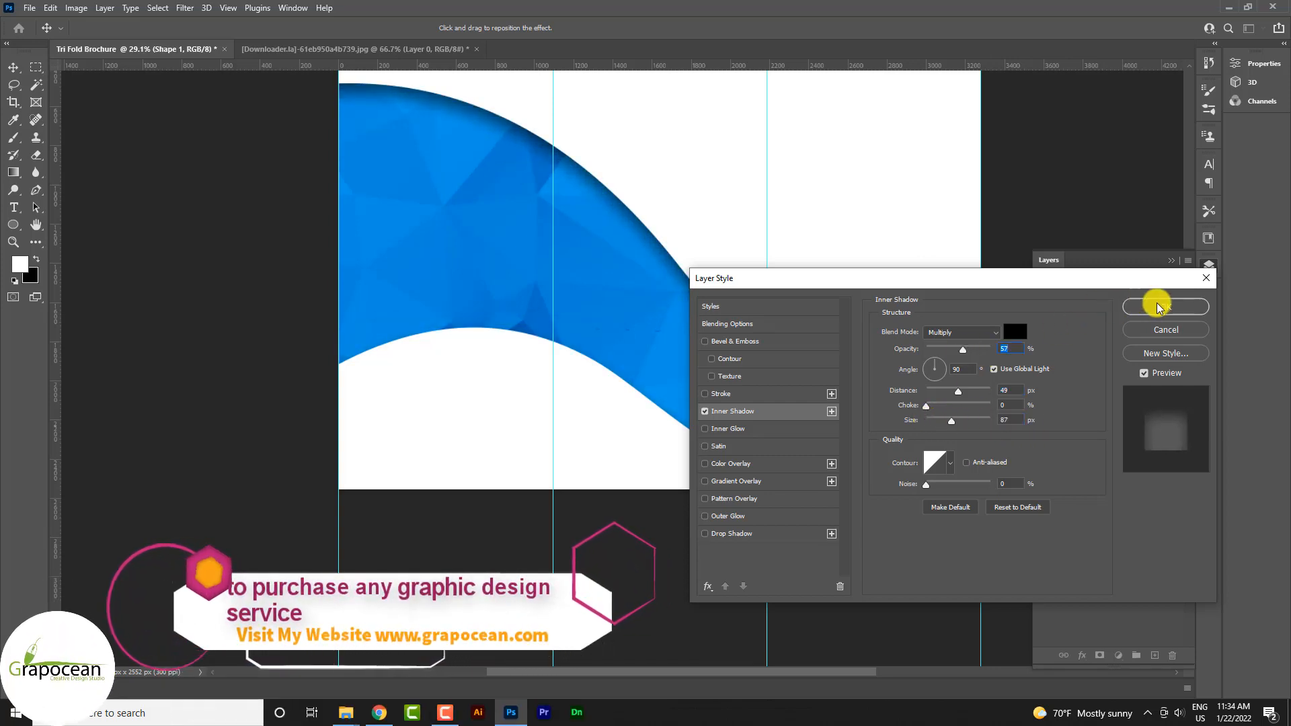
pyautogui.click(1155, 304)
pyautogui.scroll(-3, 635, 466)
pyautogui.scroll(2, 611, 495)
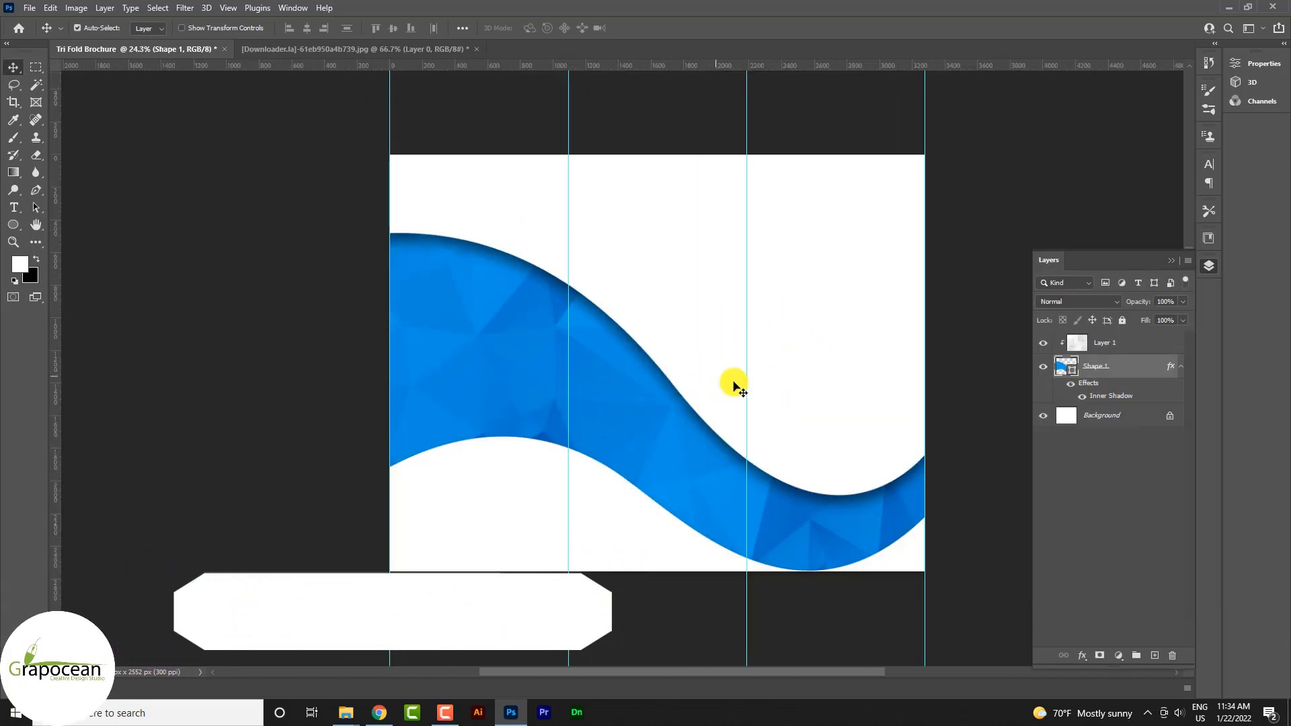
# - Open the cut-out nurse and patient image [Downloader.la]-61eb93c7bc0a1_ccexpress and copy it into the Tri Fold Brochure document
pyautogui.click(30, 7)
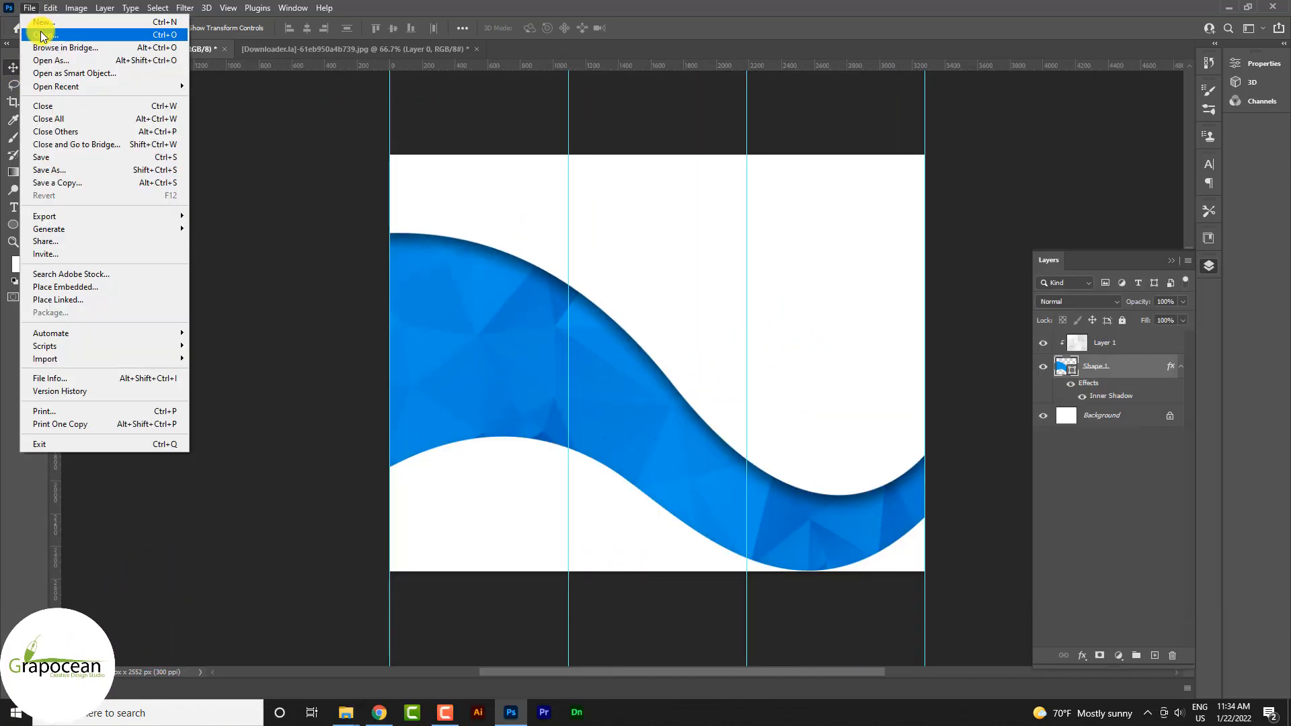
pyautogui.click(37, 26)
pyautogui.click(649, 182)
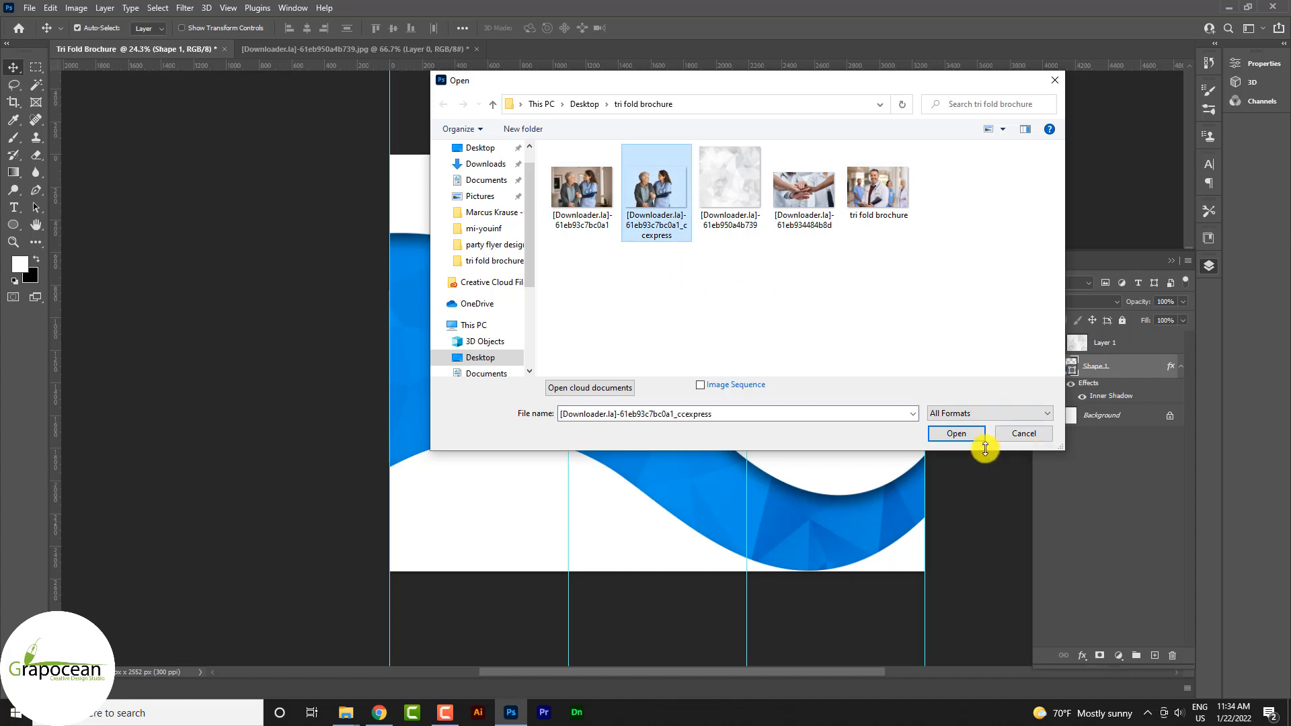
pyautogui.click(955, 434)
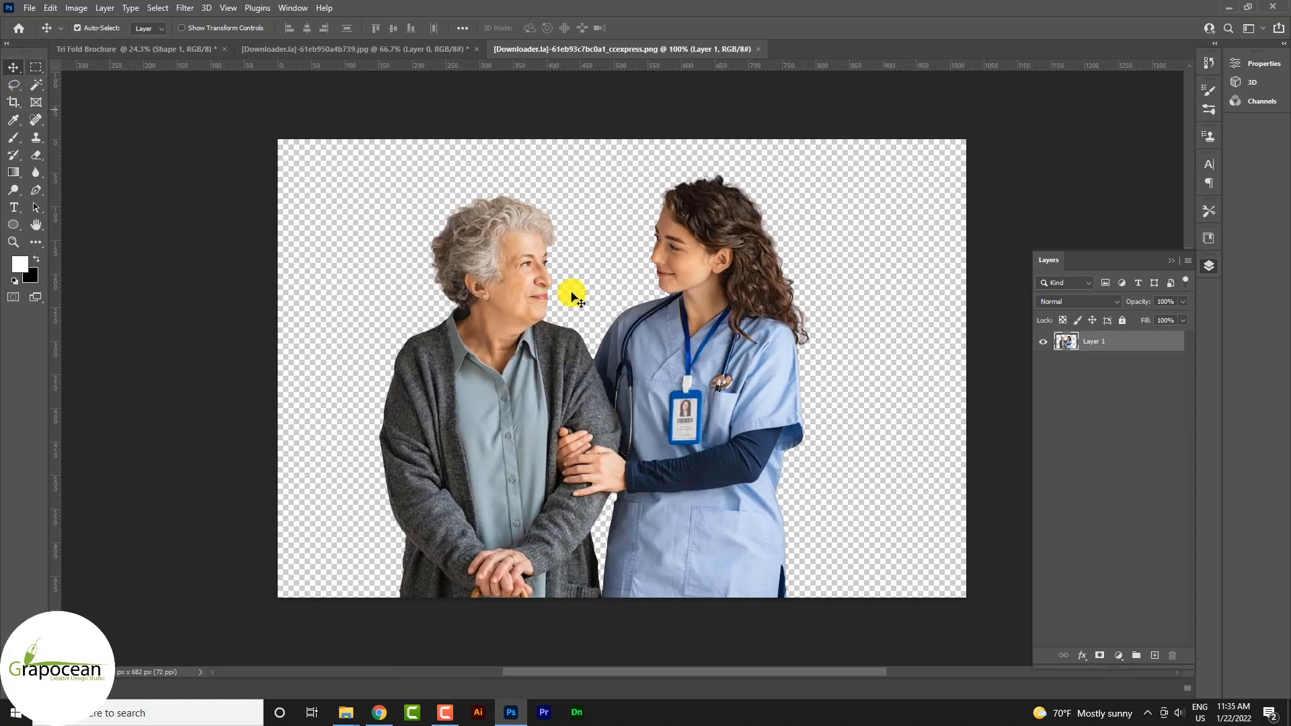
pyautogui.moveTo(602, 249); pyautogui.dragTo(118, 59)
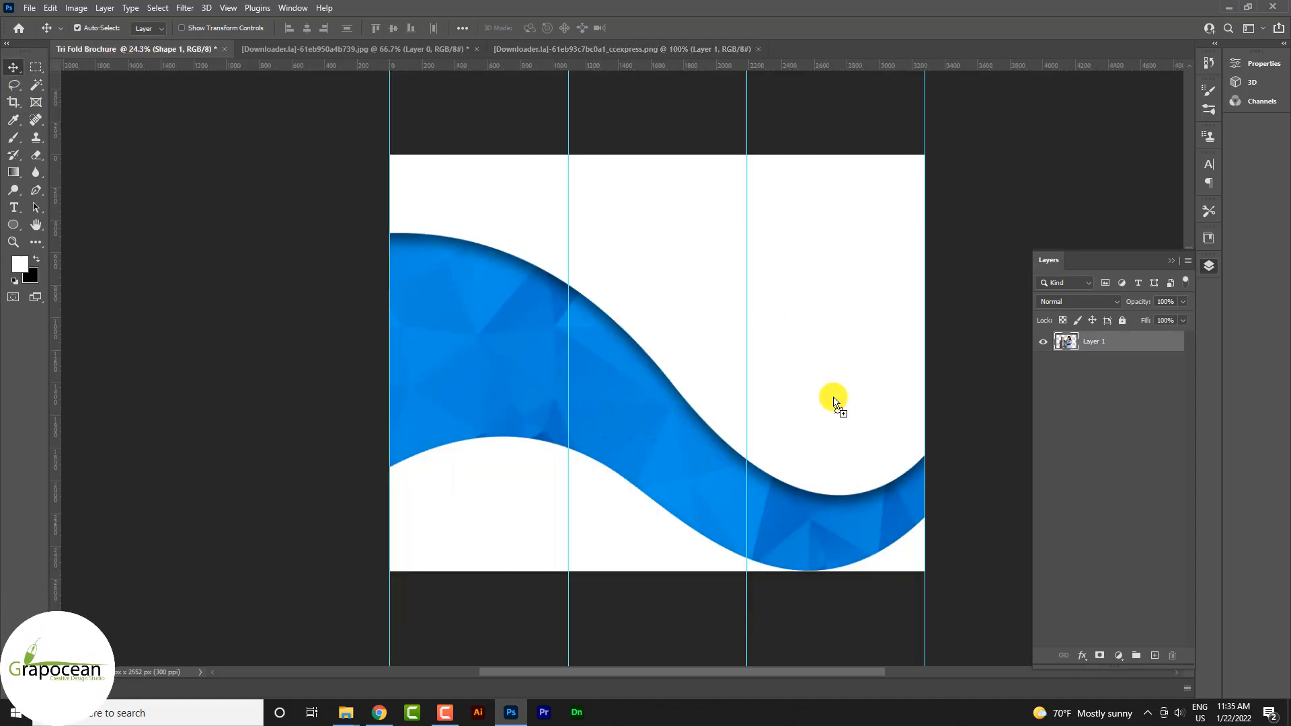
pyautogui.moveTo(834, 402); pyautogui.dragTo(836, 403)
# - Place the nurse and patient layer at the top of the layer stack and release its clipping mask
pyautogui.moveTo(1181, 379); pyautogui.dragTo(1142, 334)
pyautogui.rightClick(1138, 348)
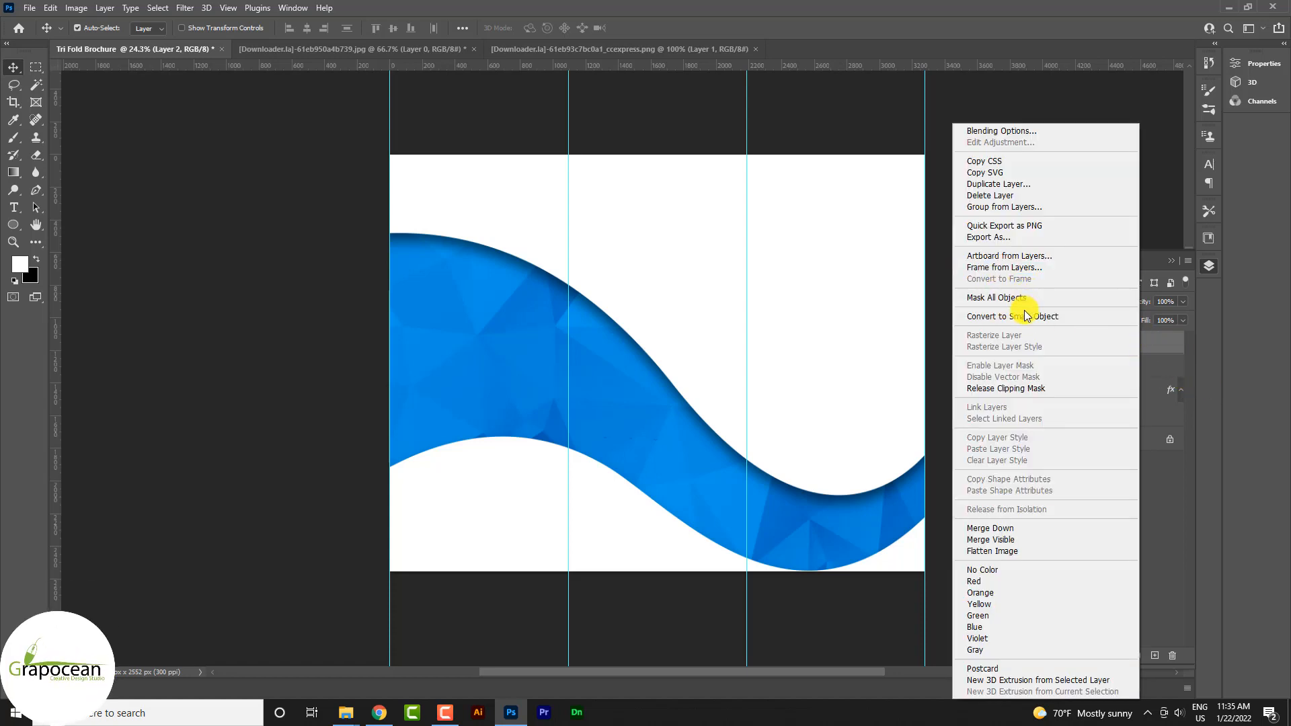
pyautogui.click(1031, 388)
# - Scale the nurse and patient cut-out to about 181% and position it in the third panel, overlapping the wave's upper edge
pyautogui.moveTo(881, 436); pyautogui.dragTo(894, 504)
pyautogui.hotkey('ctrl', 't')
pyautogui.moveTo(797, 455); pyautogui.dragTo(820, 474)
pyautogui.moveTo(919, 500); pyautogui.dragTo(923, 499)
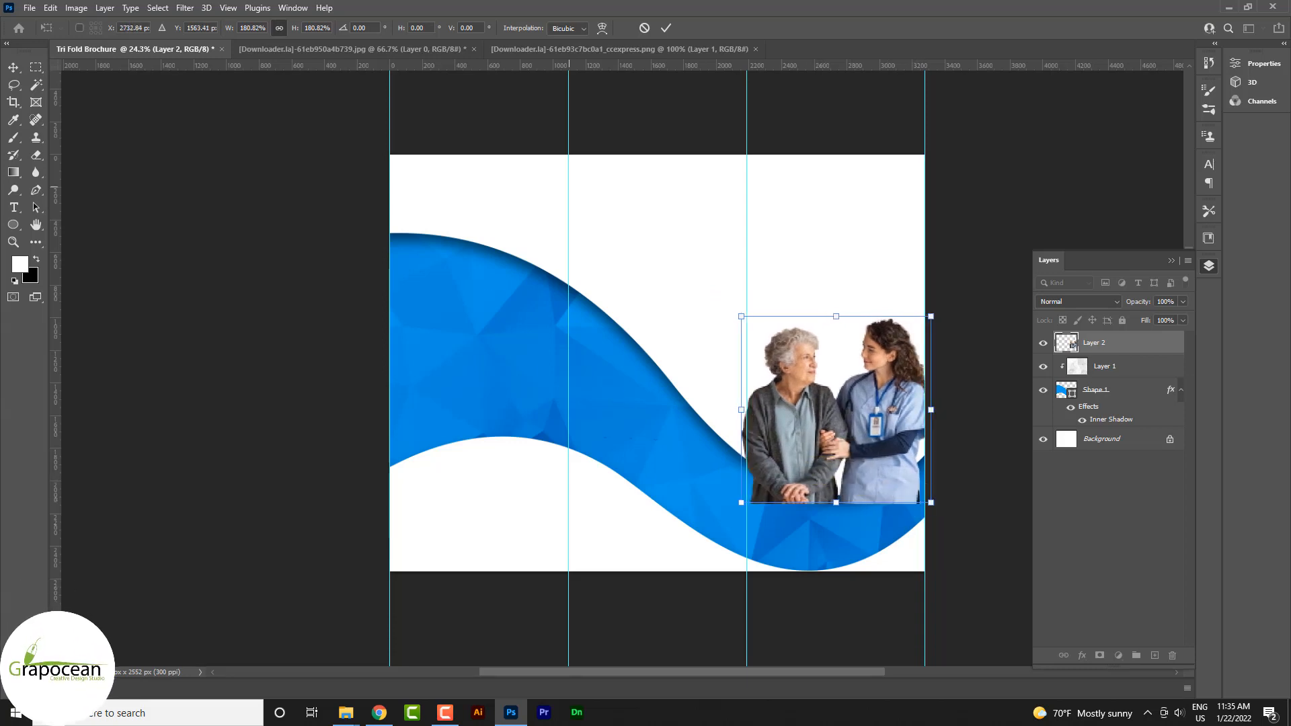
pyautogui.click(11, 69)
pyautogui.click(246, 228)
# - Mask the nurse and patient layer with the inverse of the wave's selection, hiding the part over the wave, and deselect
pyautogui.click(710, 471)
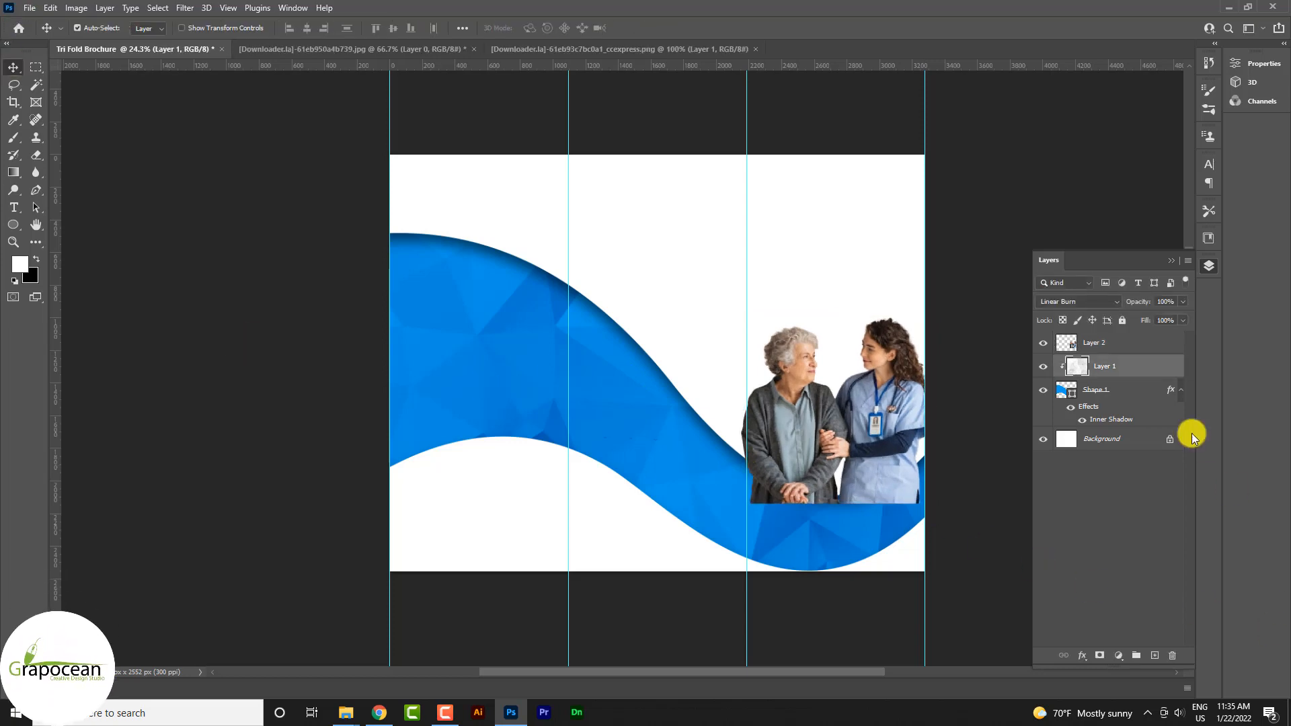
pyautogui.hotkey('ctrl', 'shift', 'i')
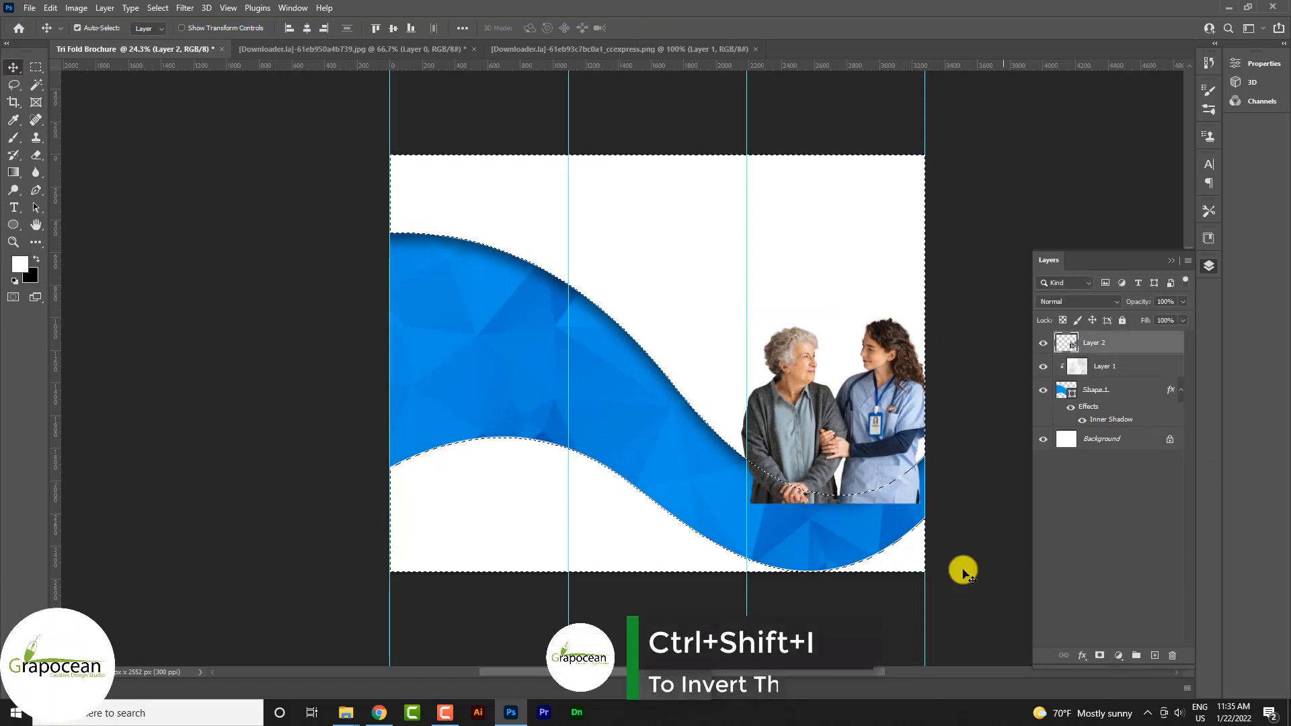
pyautogui.click(1102, 659)
pyautogui.scroll(-2, 871, 568)
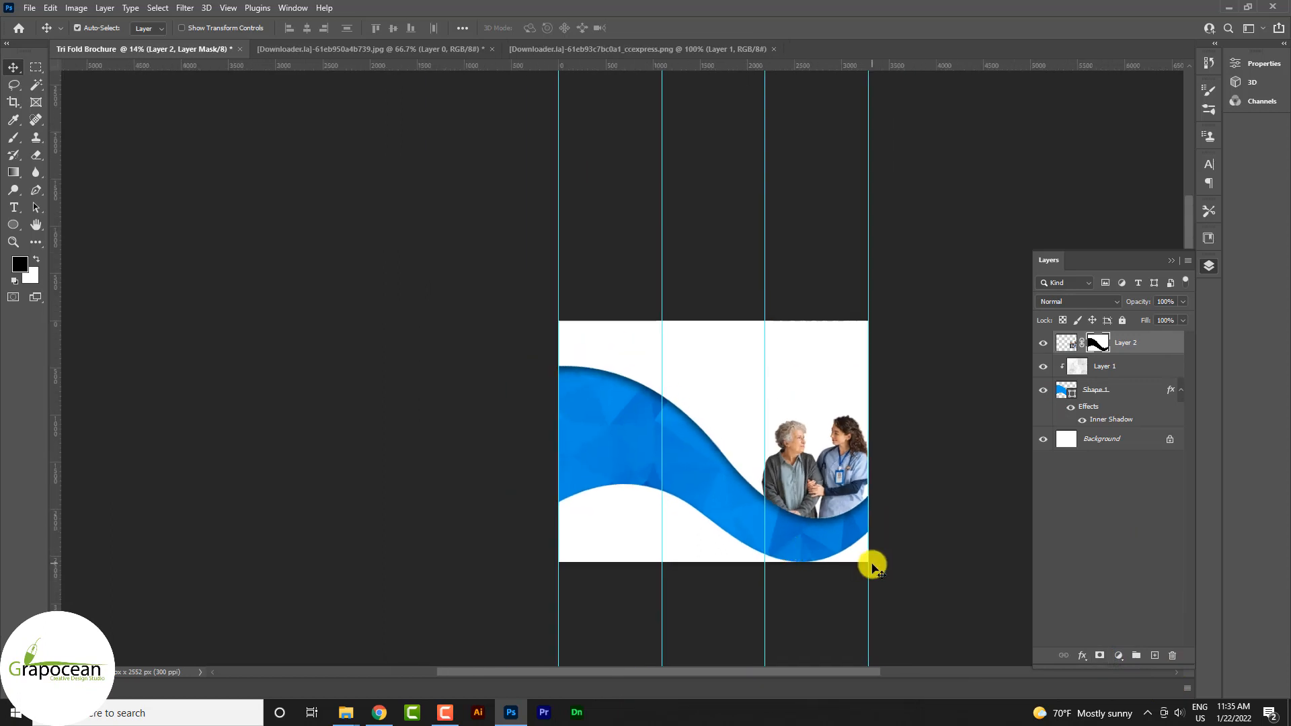
pyautogui.scroll(1, 898, 523)
pyautogui.click(38, 66)
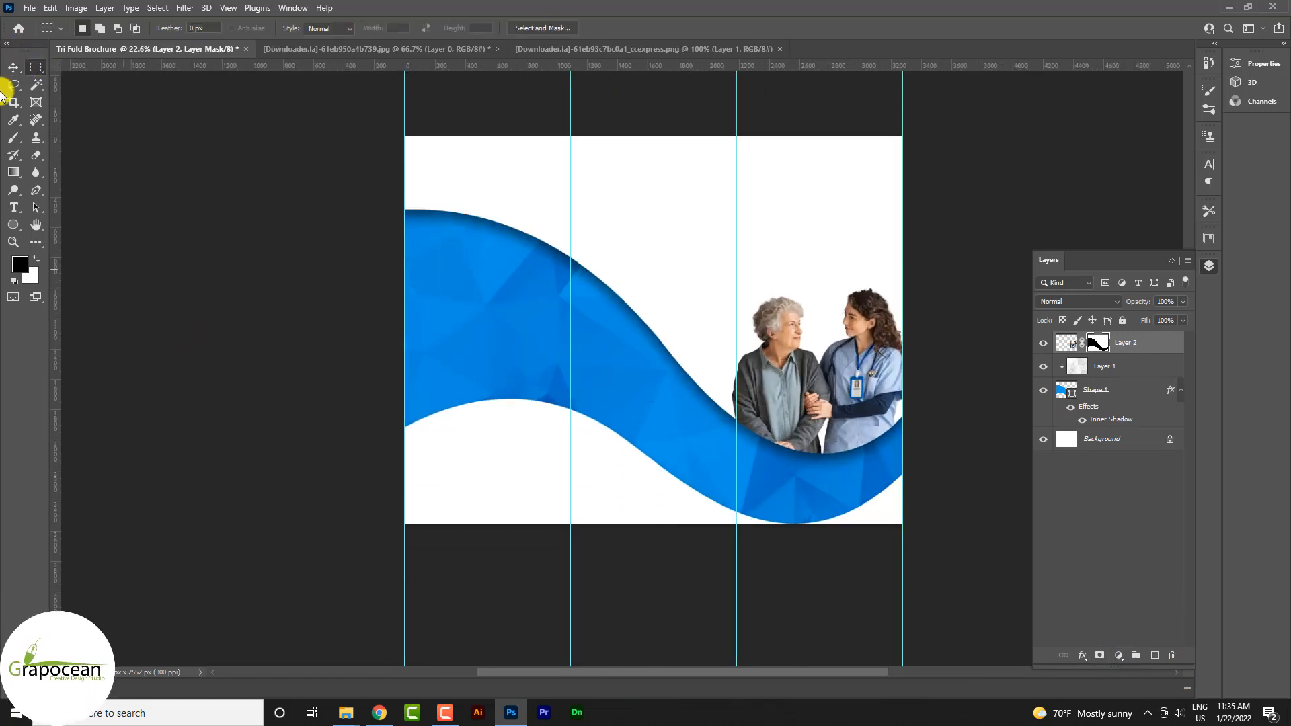
pyautogui.click(14, 68)
pyautogui.click(217, 342)
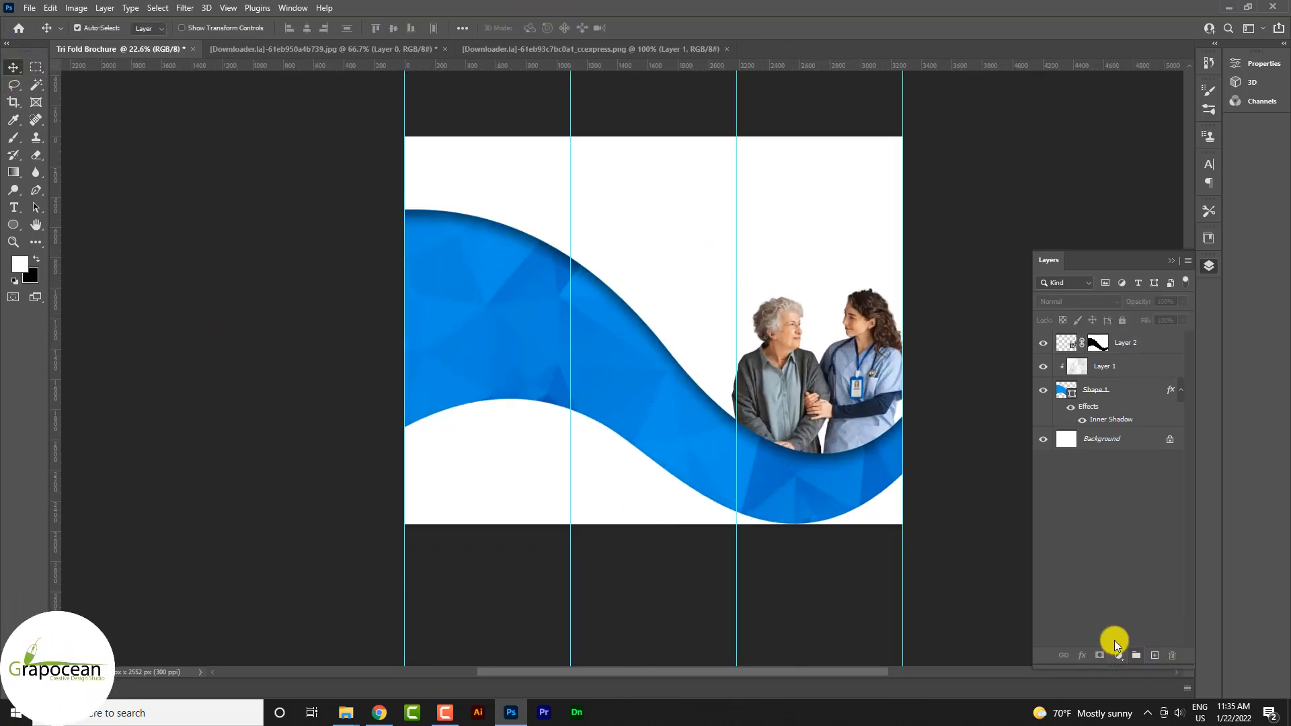
# - Draw a circle about 1544 px in diameter behind the nurse and patient, on a new layer above the polygon texture
pyautogui.press('p')
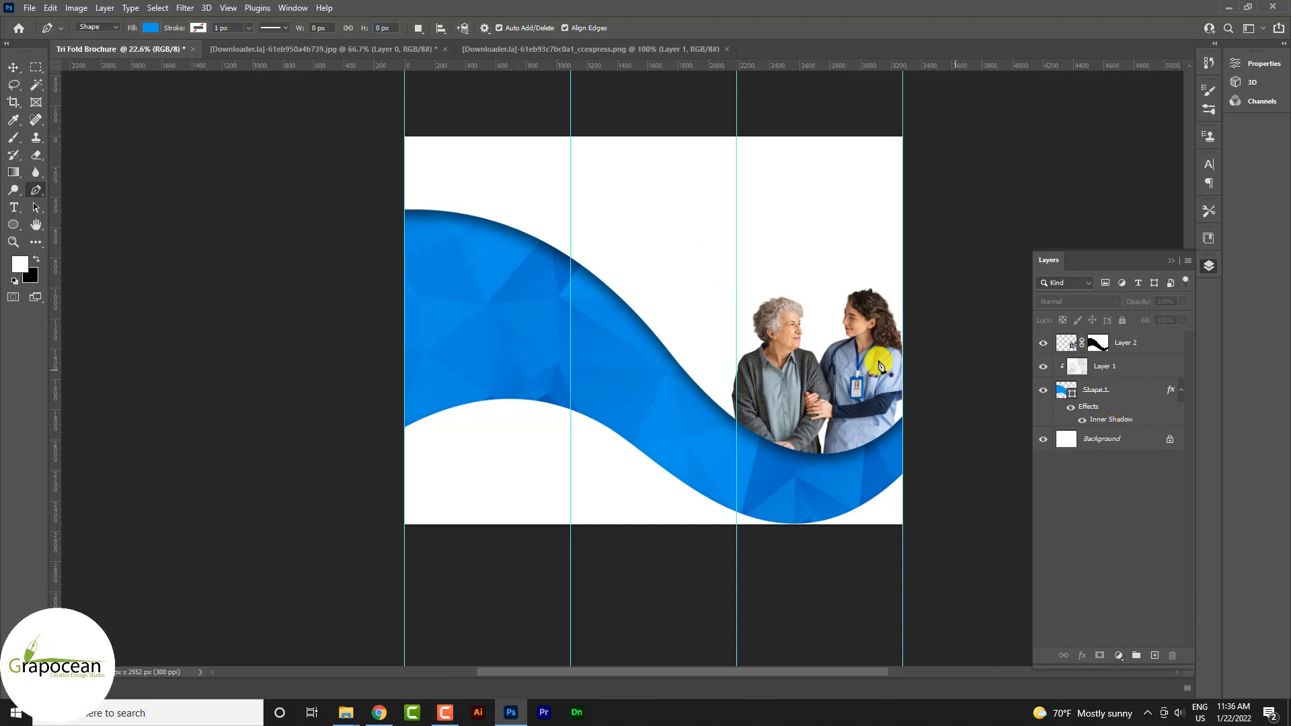
pyautogui.click(13, 225)
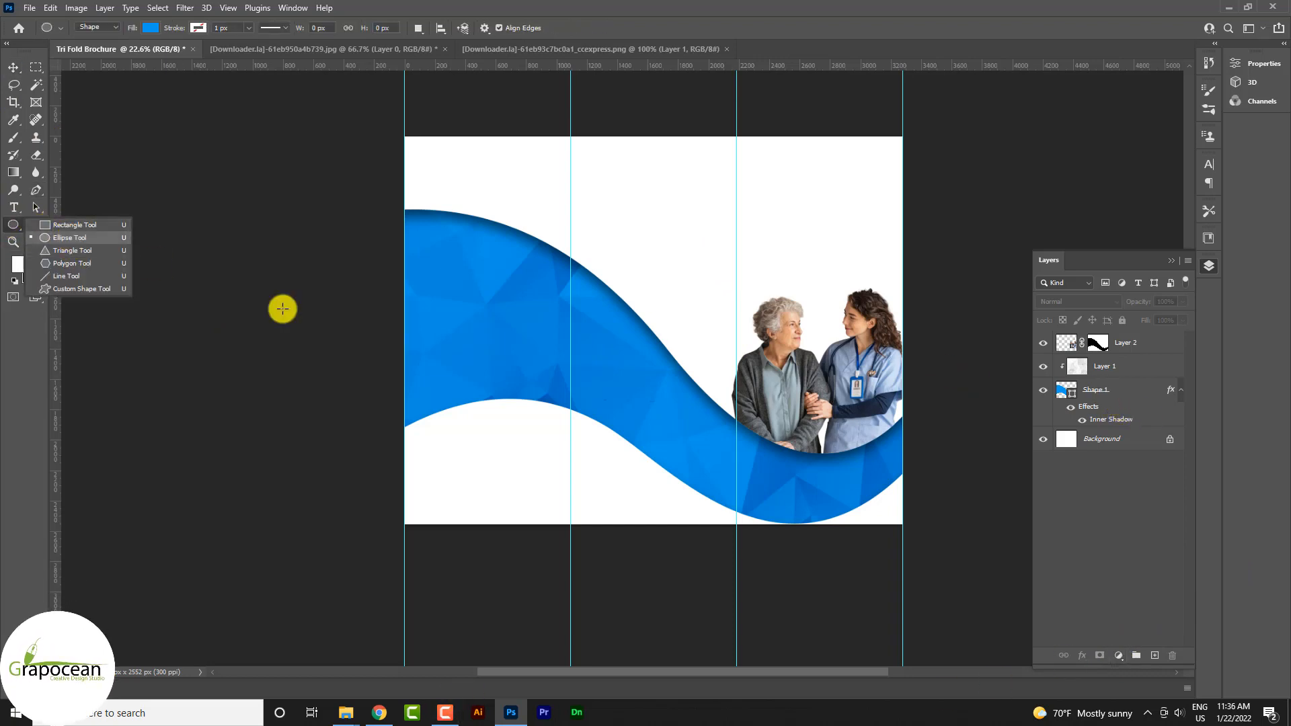
pyautogui.click(1133, 366)
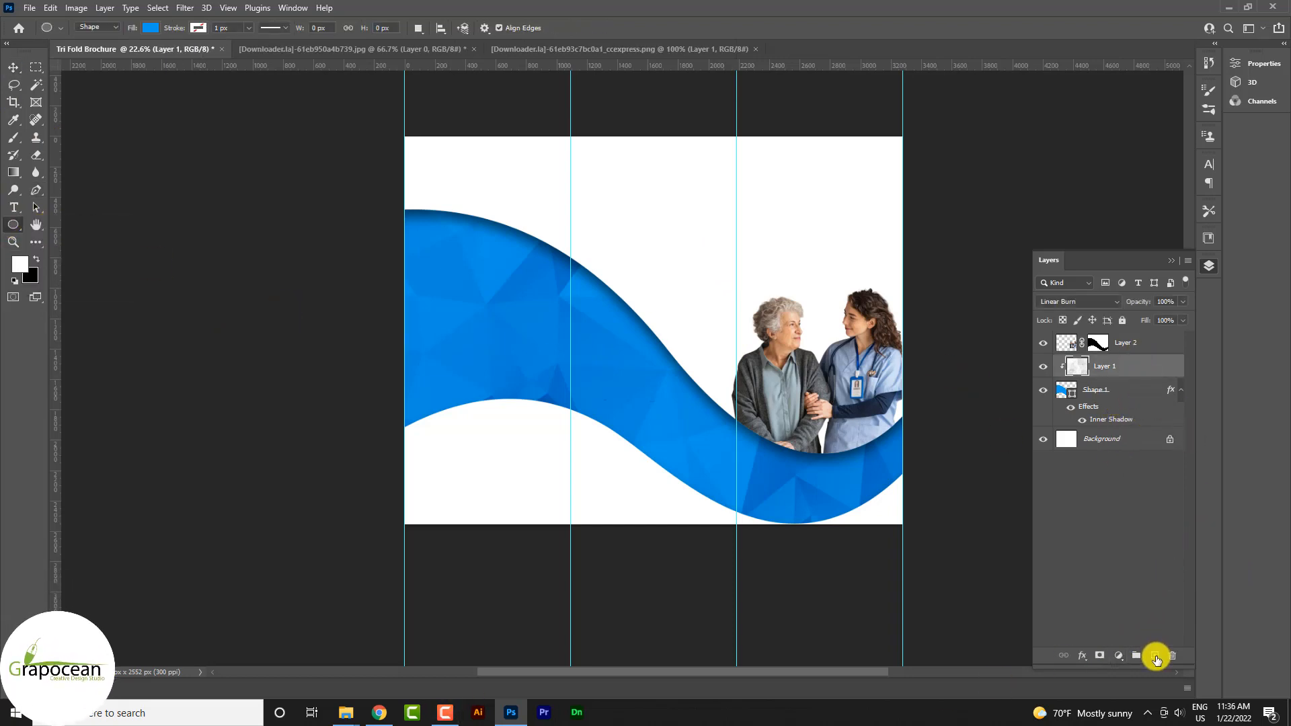
pyautogui.click(1157, 657)
pyautogui.moveTo(713, 218); pyautogui.dragTo(948, 464)
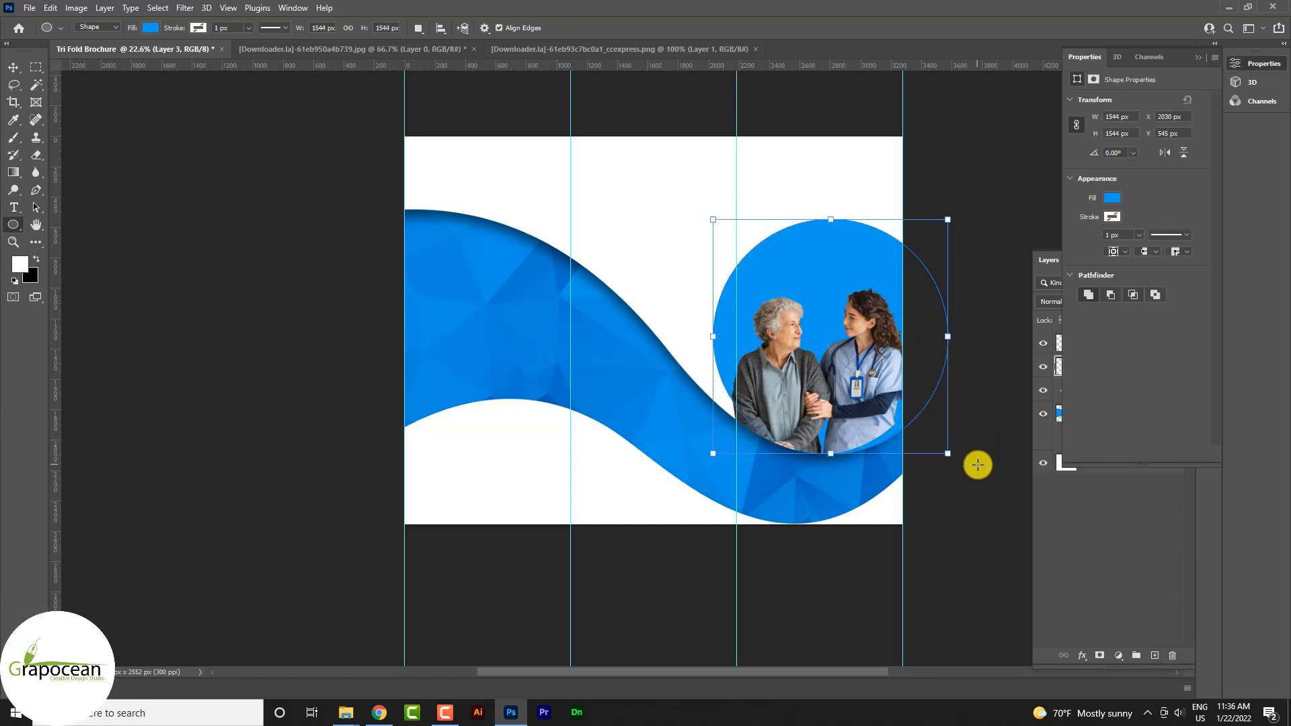
# - Set the circle's fill colour to orange #ee5502
pyautogui.click(151, 29)
pyautogui.click(235, 56)
pyautogui.hotkey('ctrl', 'v')
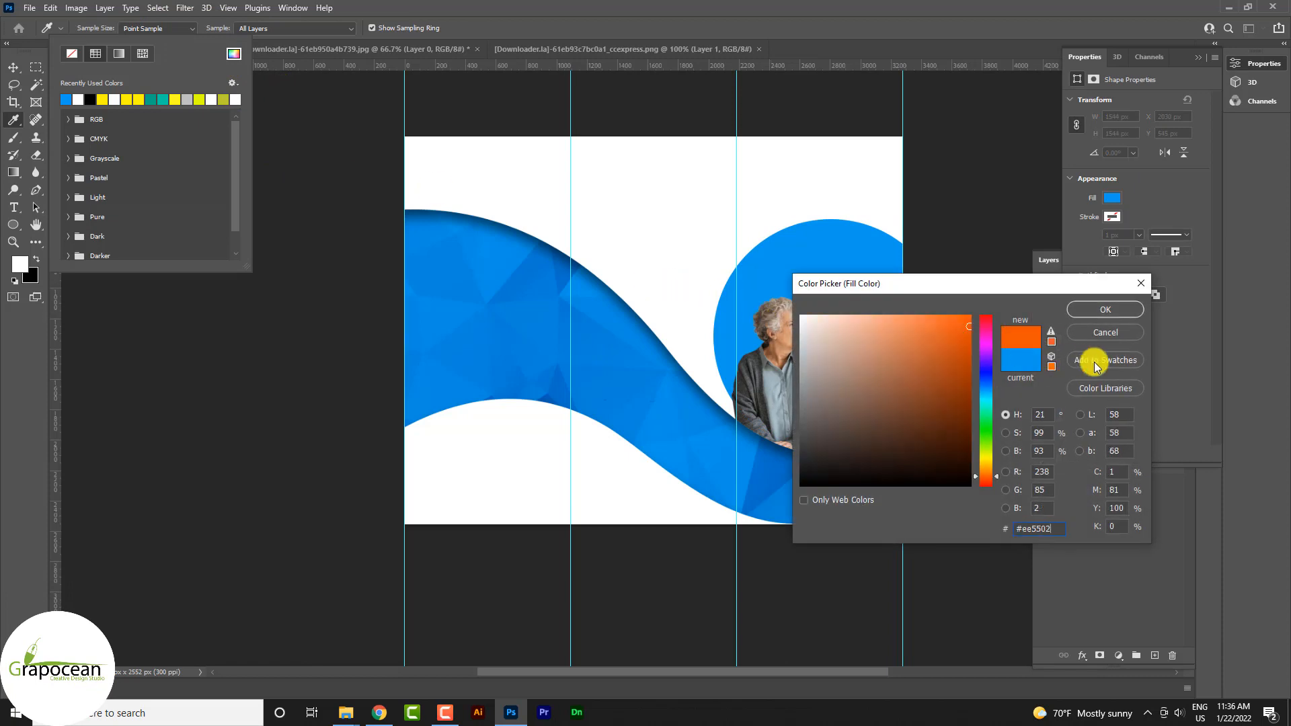
pyautogui.click(1109, 307)
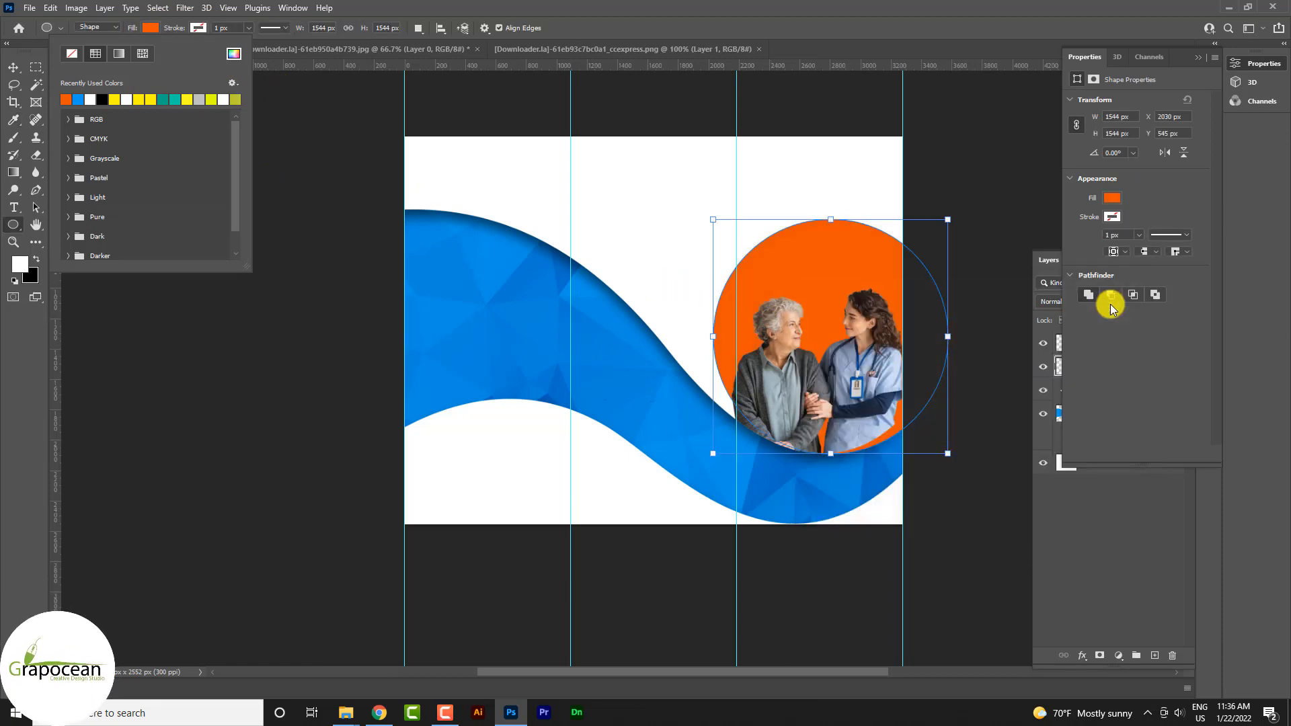
pyautogui.click(14, 67)
# - Move the nurse and patient cut-out about 31 px right and 40 px down over the orange circle
pyautogui.scroll(2, 888, 326)
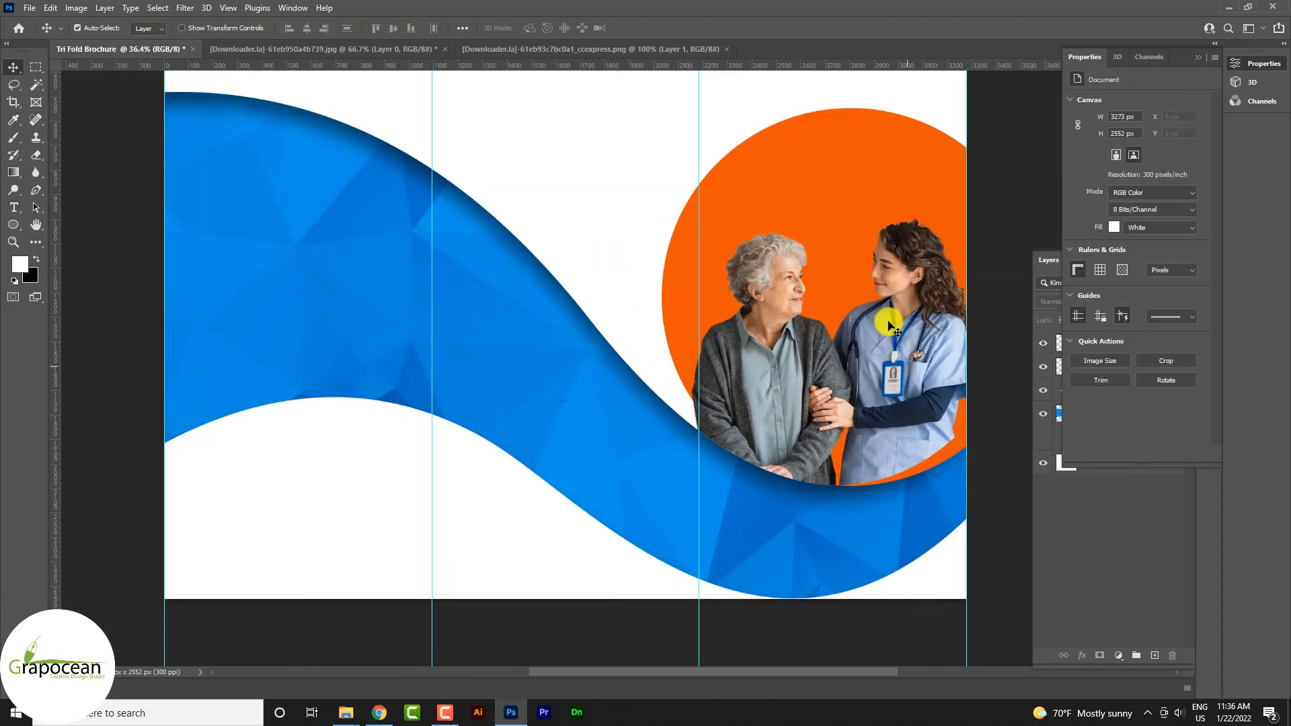
pyautogui.click(932, 301)
pyautogui.moveTo(915, 421); pyautogui.dragTo(922, 430)
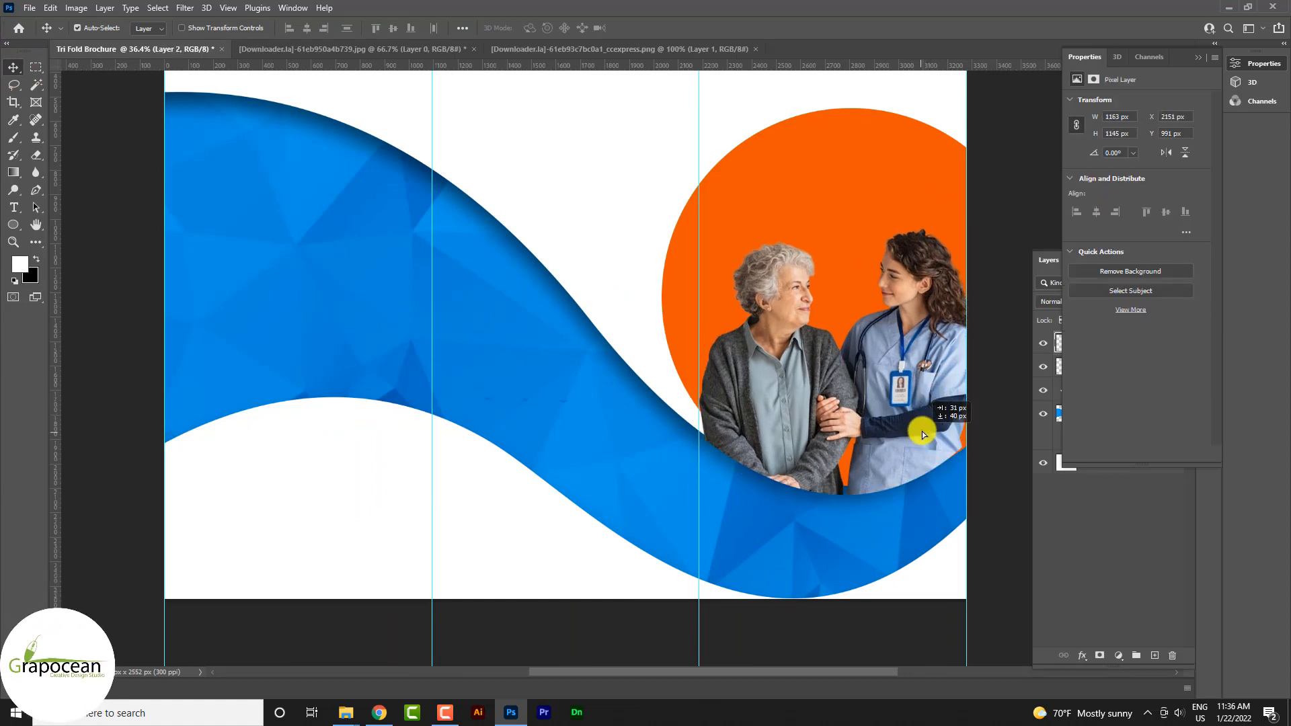
pyautogui.scroll(-3, 756, 437)
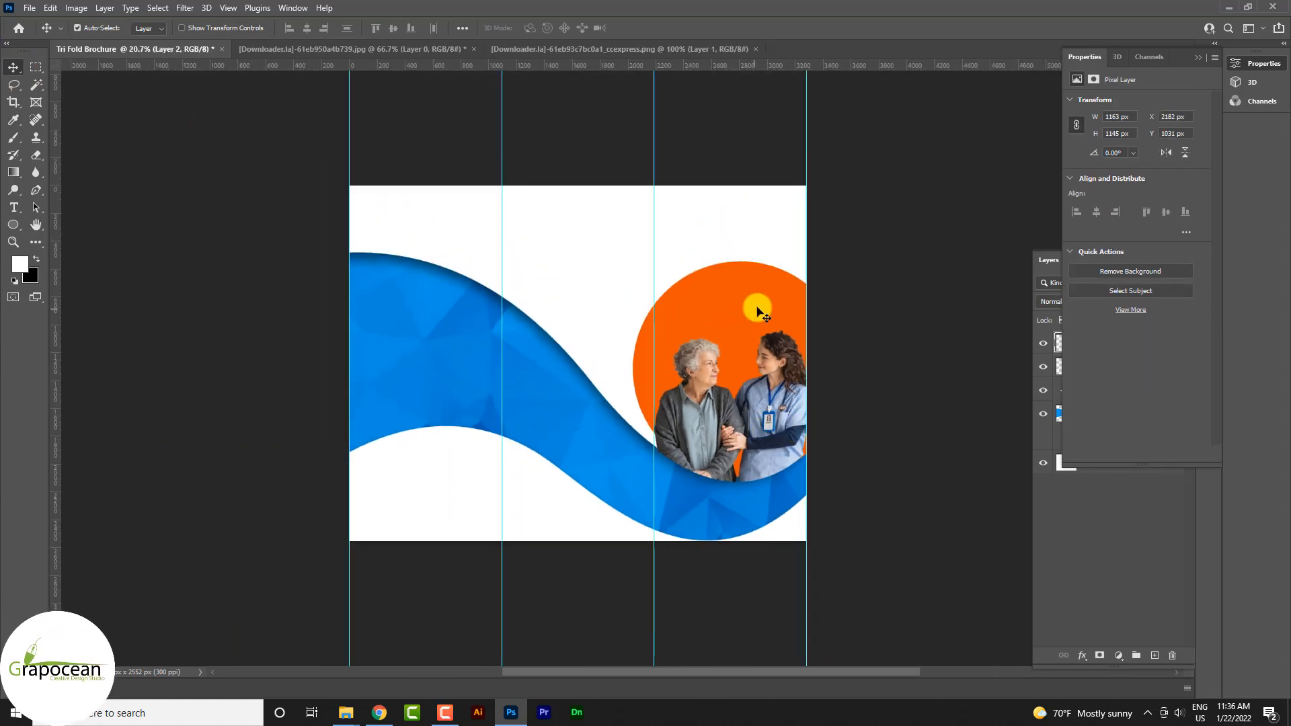
# - Add an inner Bevel & Emboss to the orange circle with depth 1000%, size 250 px and soften 16 px
pyautogui.click(758, 311)
pyautogui.scroll(-1, 669, 421)
pyautogui.click(1199, 57)
pyautogui.rightClick(1150, 367)
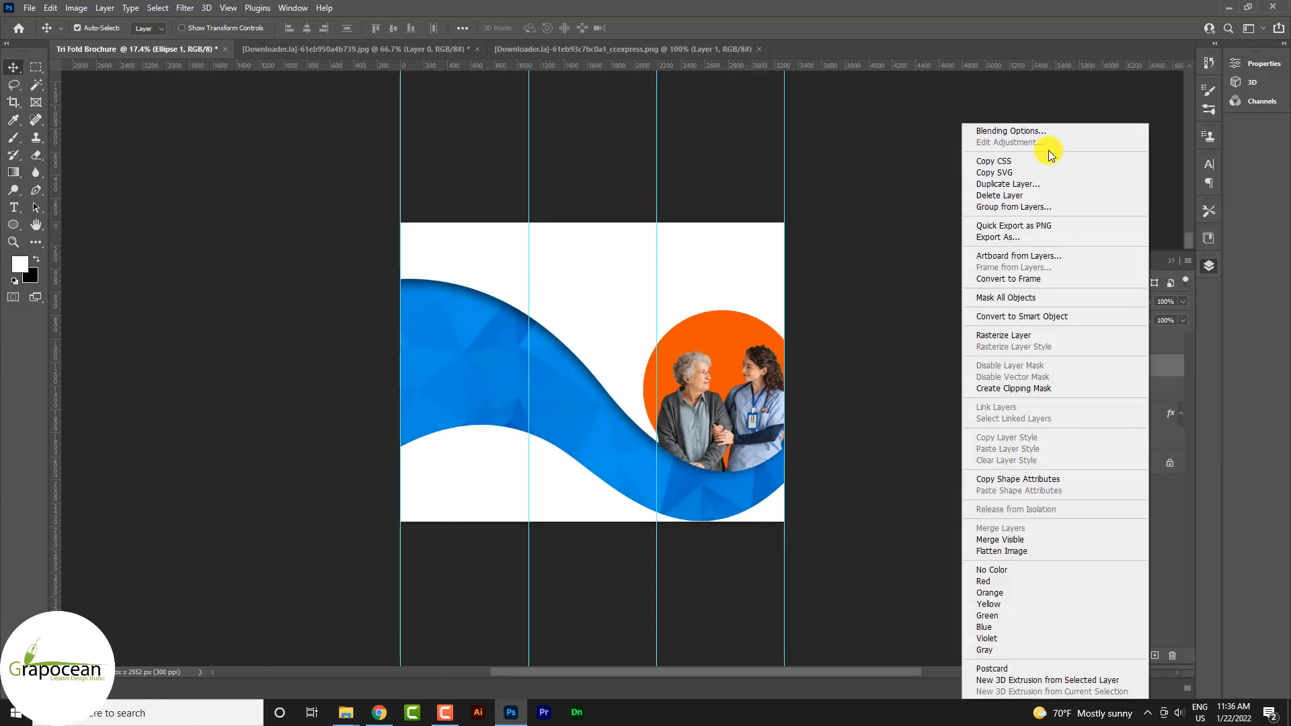
pyautogui.click(1037, 133)
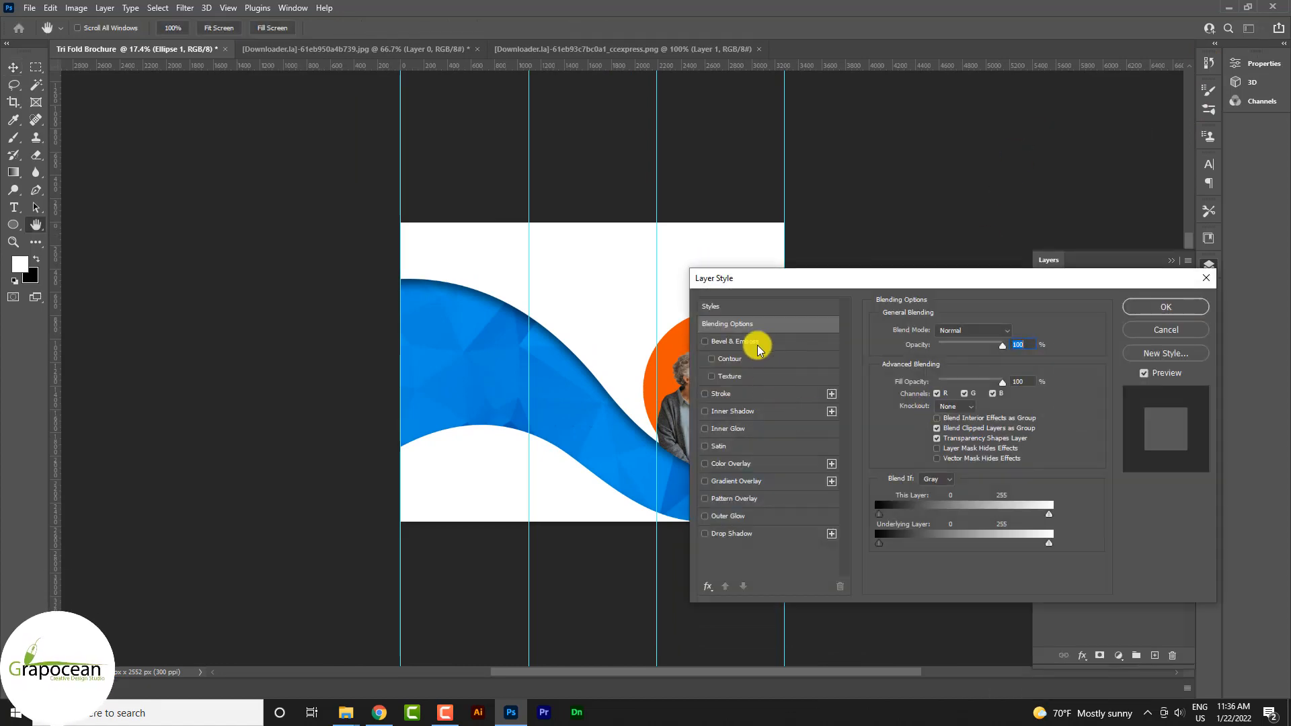
pyautogui.click(758, 350)
pyautogui.moveTo(837, 282); pyautogui.dragTo(927, 280)
pyautogui.moveTo(1050, 362); pyautogui.dragTo(1156, 369)
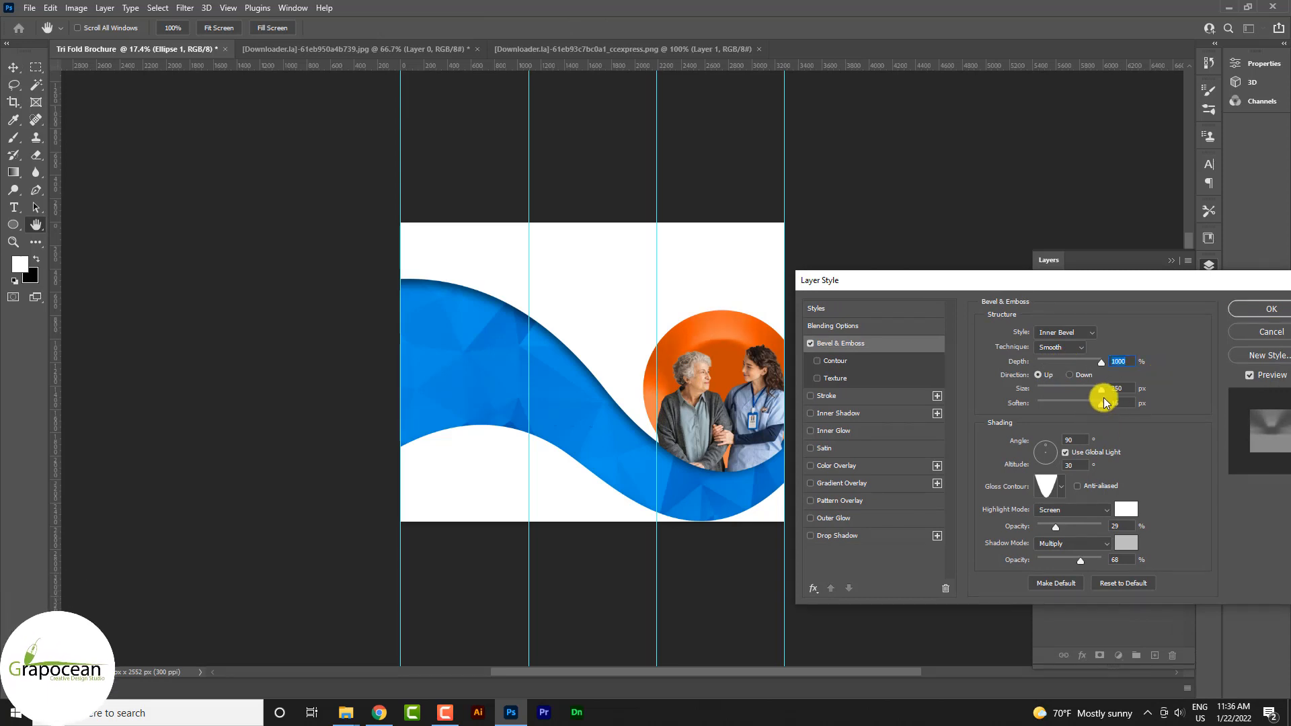
pyautogui.moveTo(1039, 407); pyautogui.dragTo(1110, 403)
pyautogui.moveTo(988, 286); pyautogui.dragTo(567, 445)
pyautogui.click(841, 468)
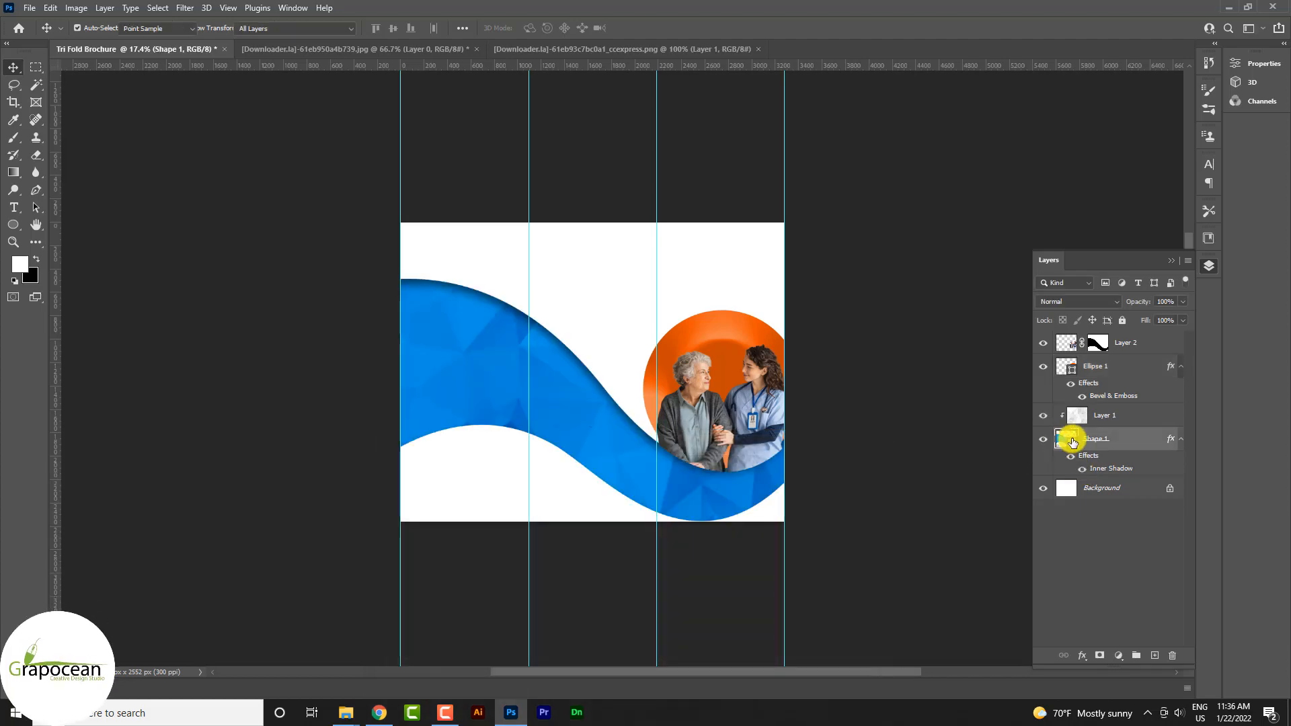
# - Add a linear teal-to-yellow gradient overlay in Color Burn mode at 90° to the blue wave
pyautogui.doubleClick(1072, 442)
pyautogui.press('Escape')
pyautogui.rightClick(1137, 442)
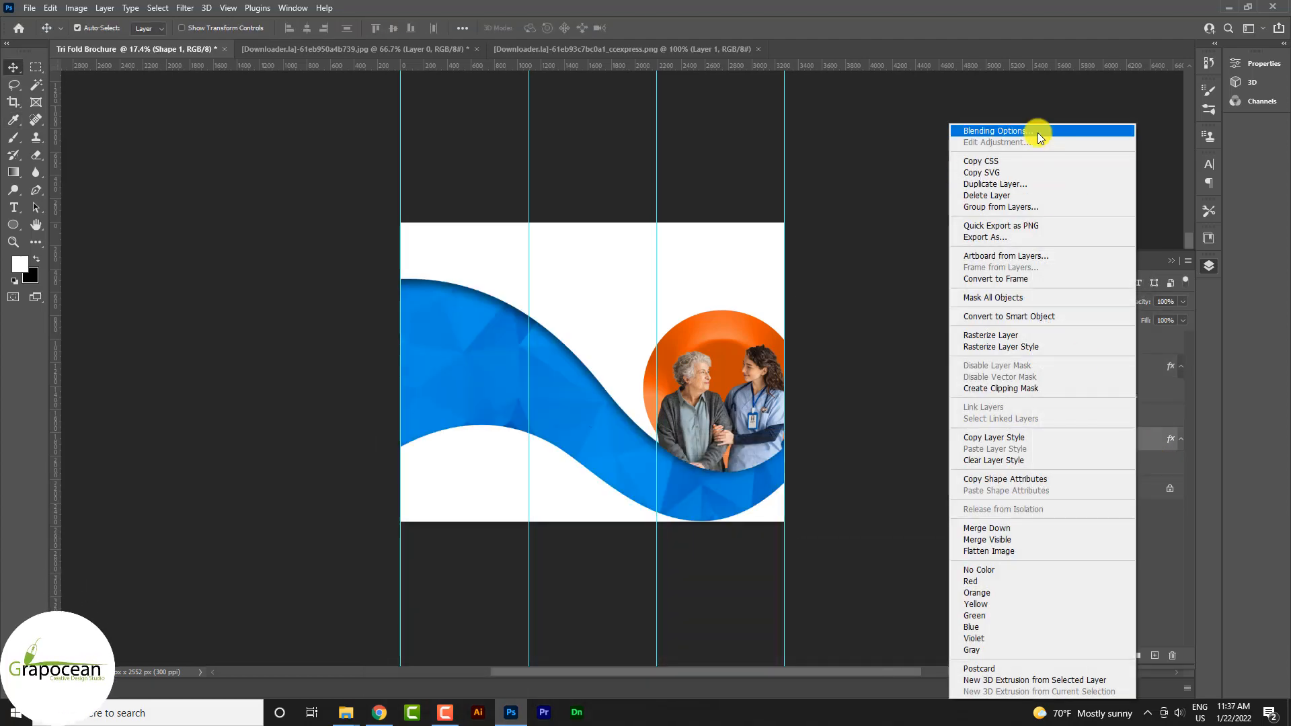
pyautogui.click(1039, 132)
pyautogui.click(428, 575)
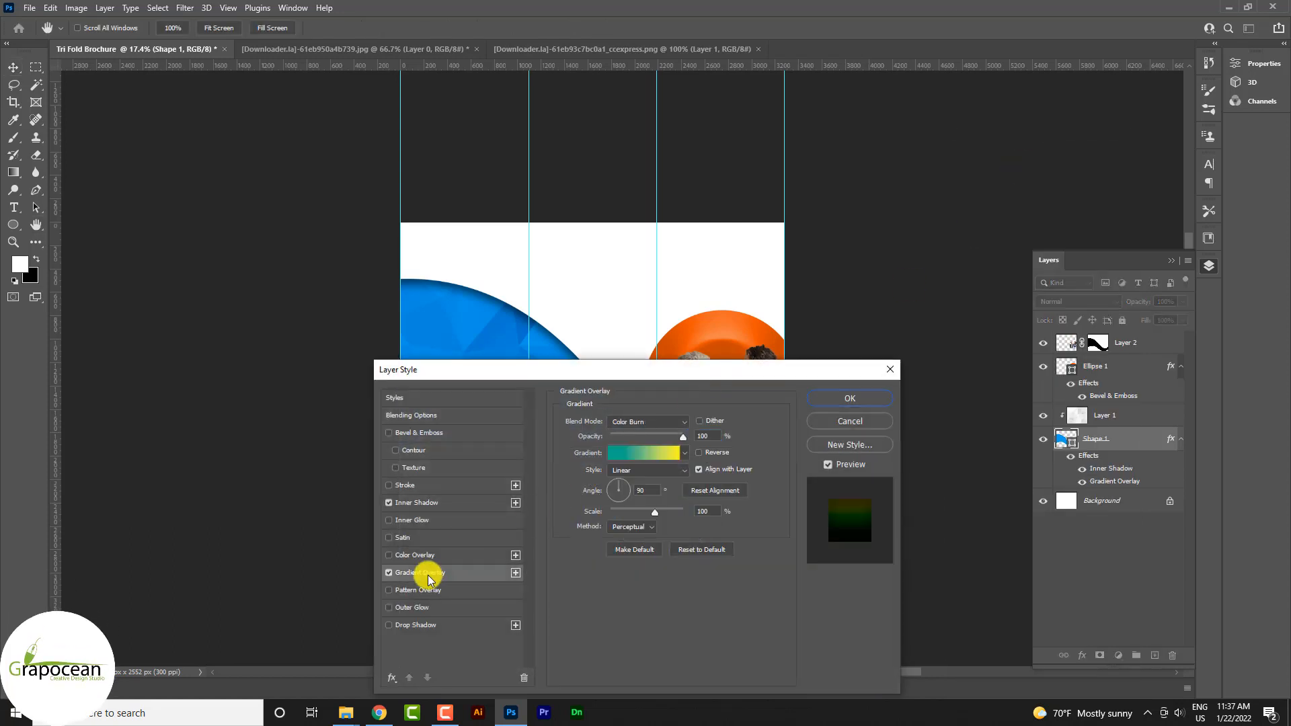
pyautogui.moveTo(600, 370); pyautogui.dragTo(853, 312)
pyautogui.press('Return')
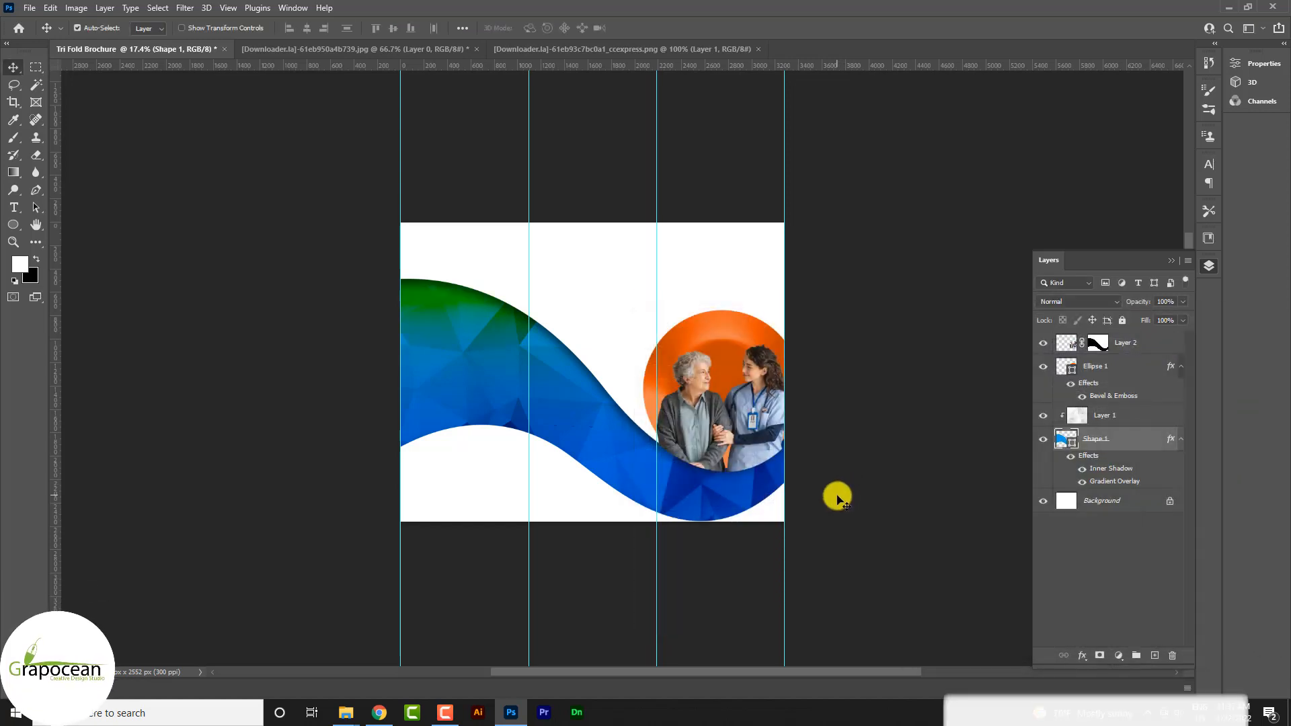
# - Change the circle's bevel to the fourth gloss contour, depth 428%, size 54 px, soften 9 px and highlight opacity 36%
pyautogui.doubleClick(1090, 397)
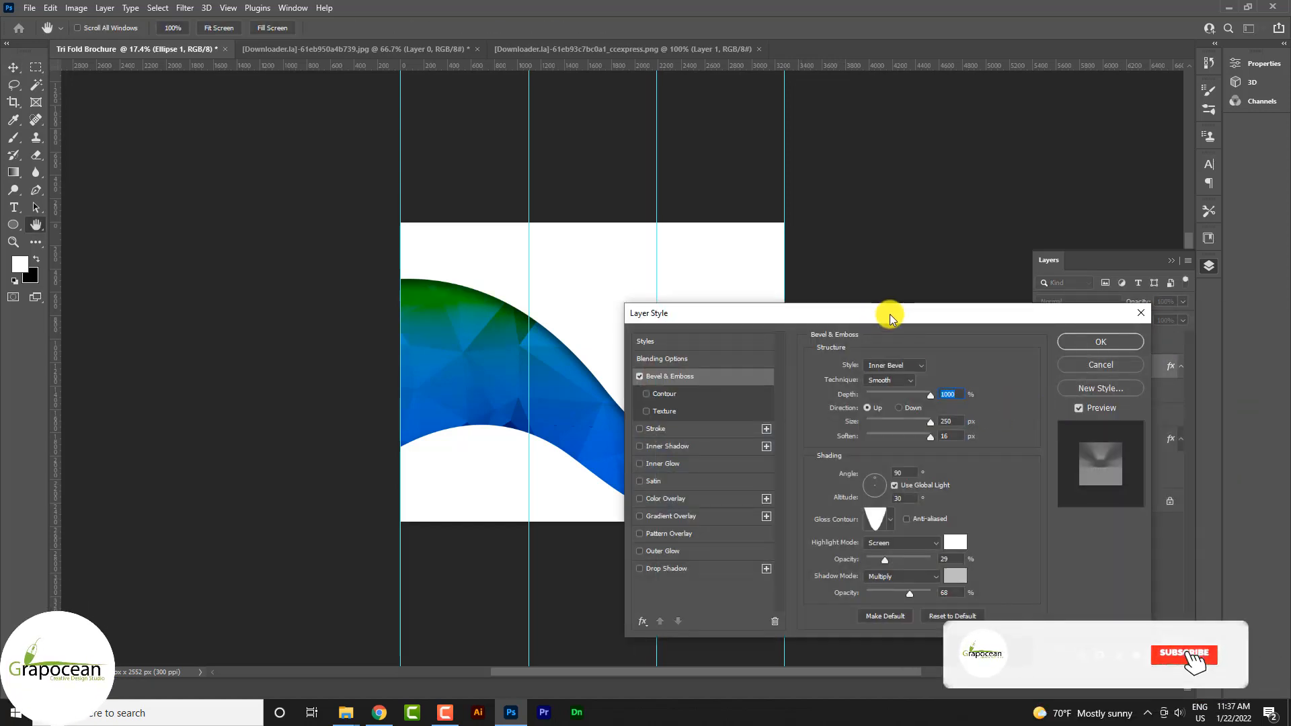
pyautogui.moveTo(891, 317)
pyautogui.mouseDown()
pyautogui.moveTo(1160, 293)
pyautogui.moveTo(1113, 292)
pyautogui.mouseUp()
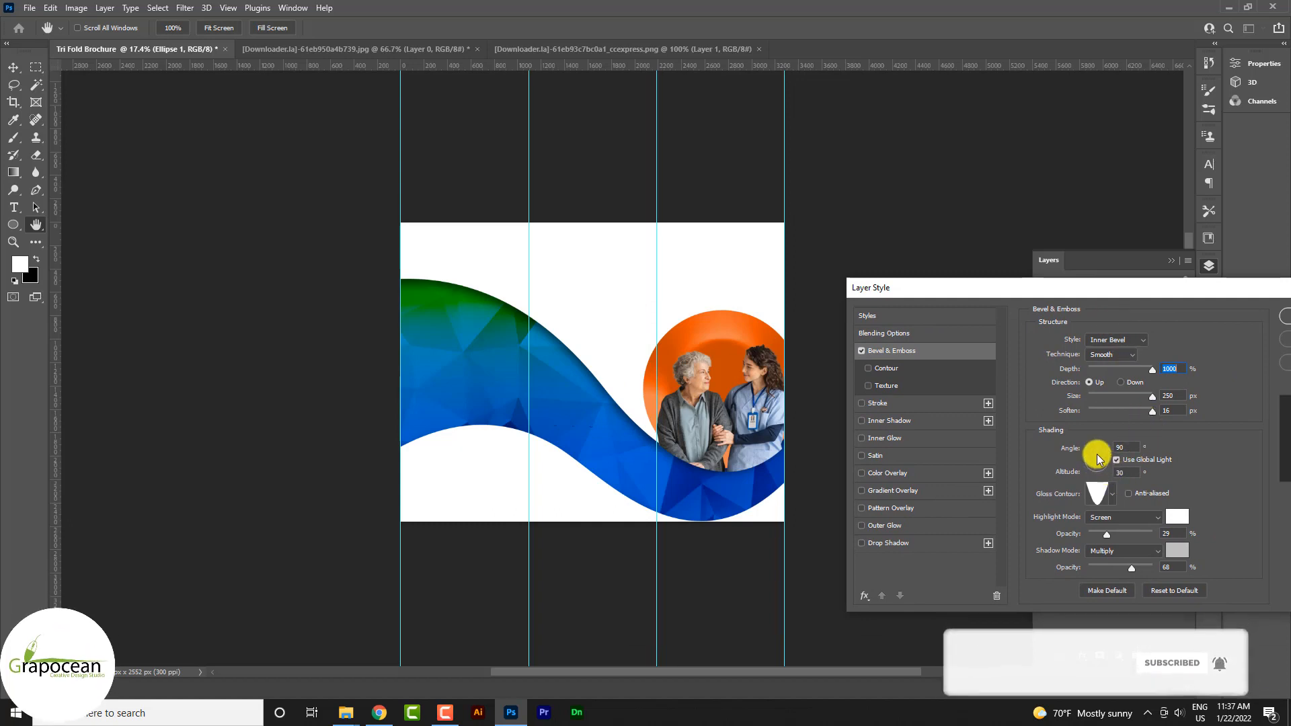
pyautogui.click(1112, 494)
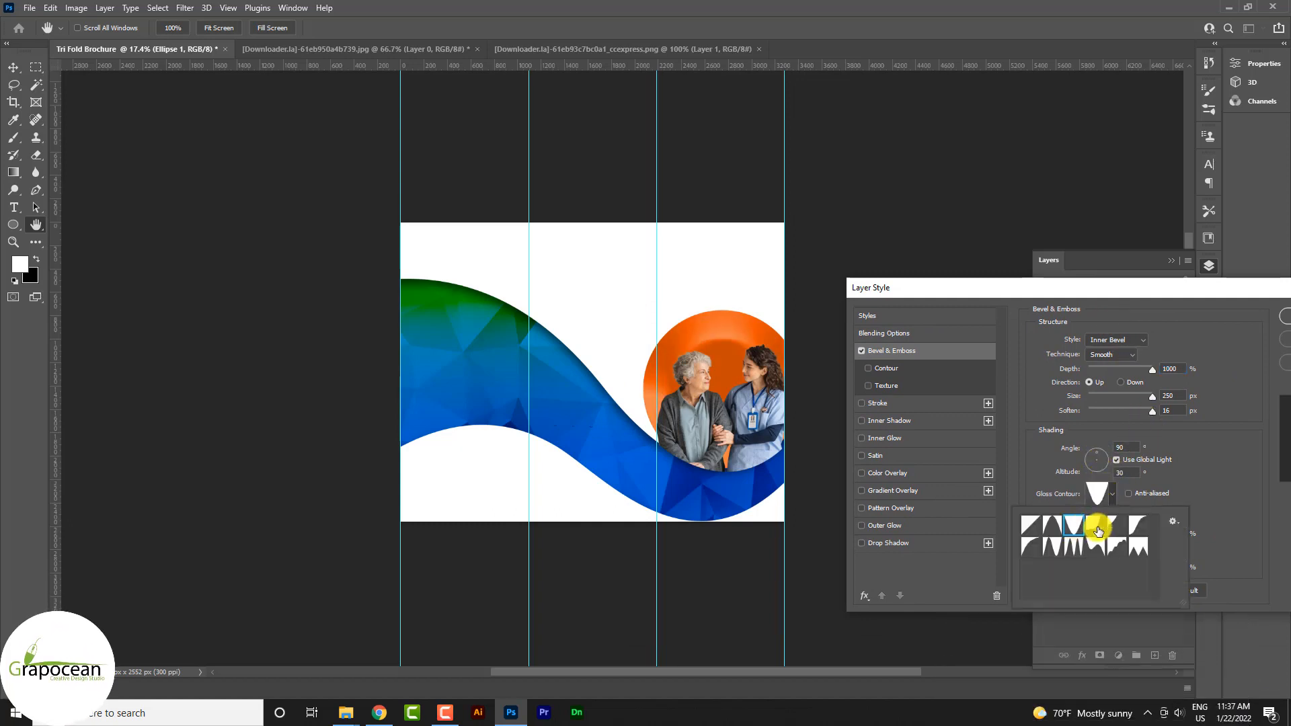
pyautogui.click(1099, 531)
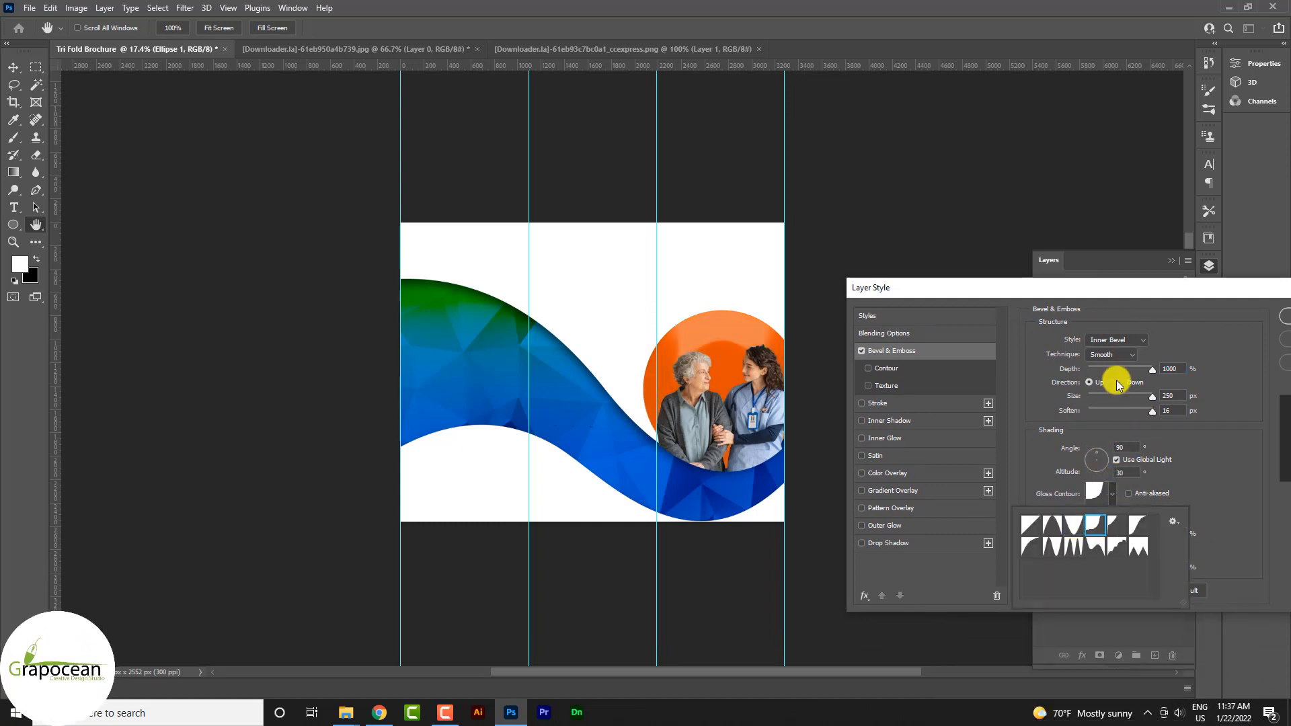
pyautogui.moveTo(1152, 373); pyautogui.dragTo(1130, 439)
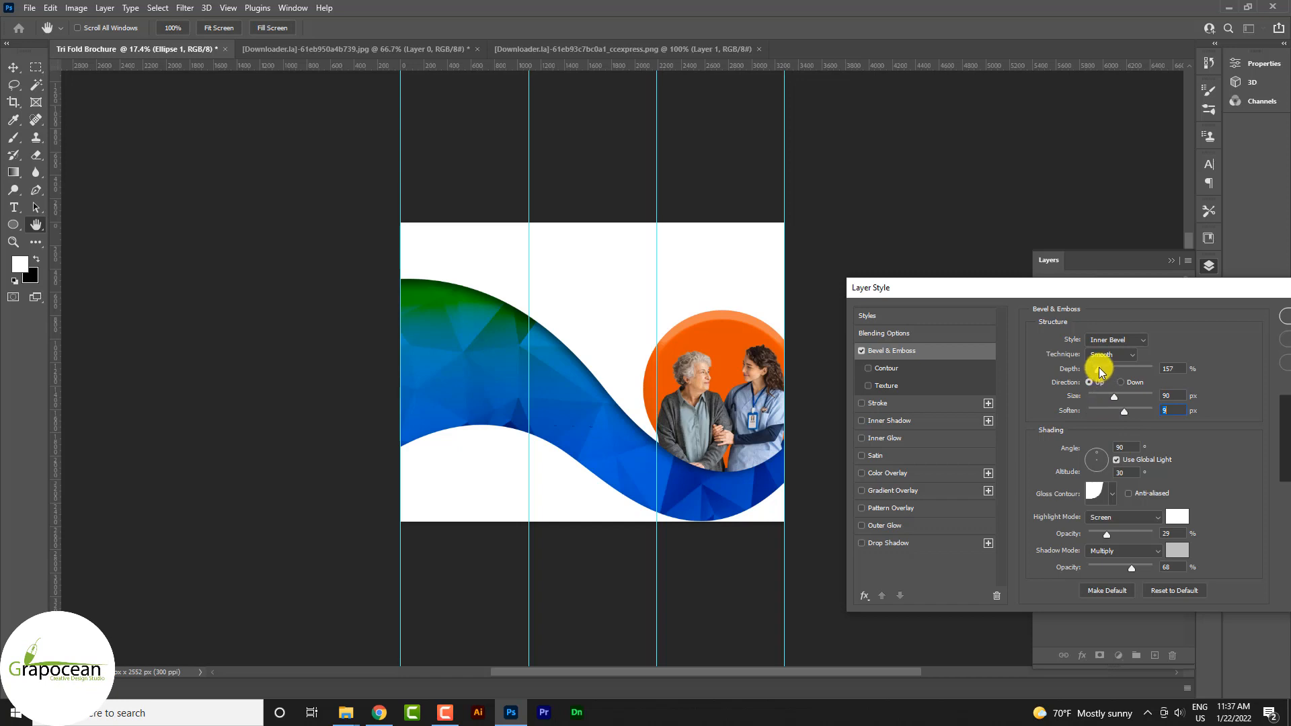
pyautogui.moveTo(1101, 372); pyautogui.dragTo(1106, 401)
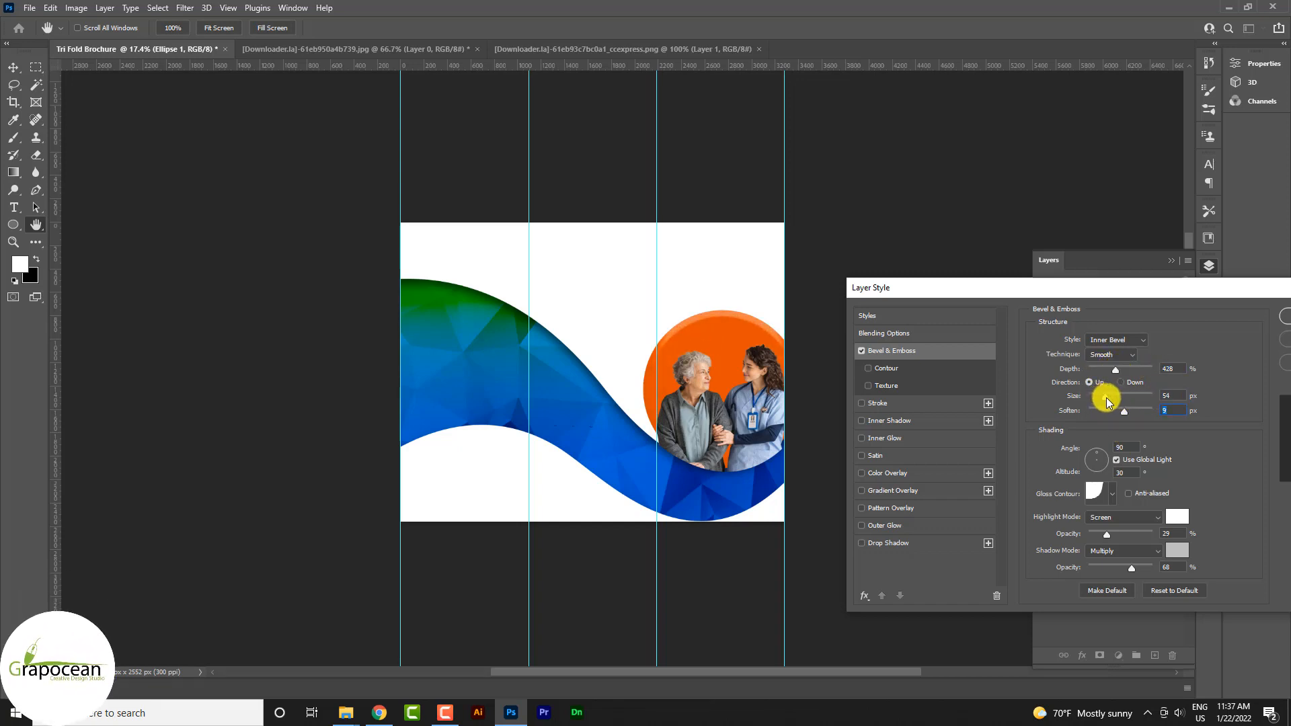
pyautogui.moveTo(1122, 534)
pyautogui.mouseDown()
pyautogui.moveTo(1147, 531)
pyautogui.moveTo(1102, 533)
pyautogui.mouseUp()
pyautogui.moveTo(1002, 287); pyautogui.dragTo(430, 447)
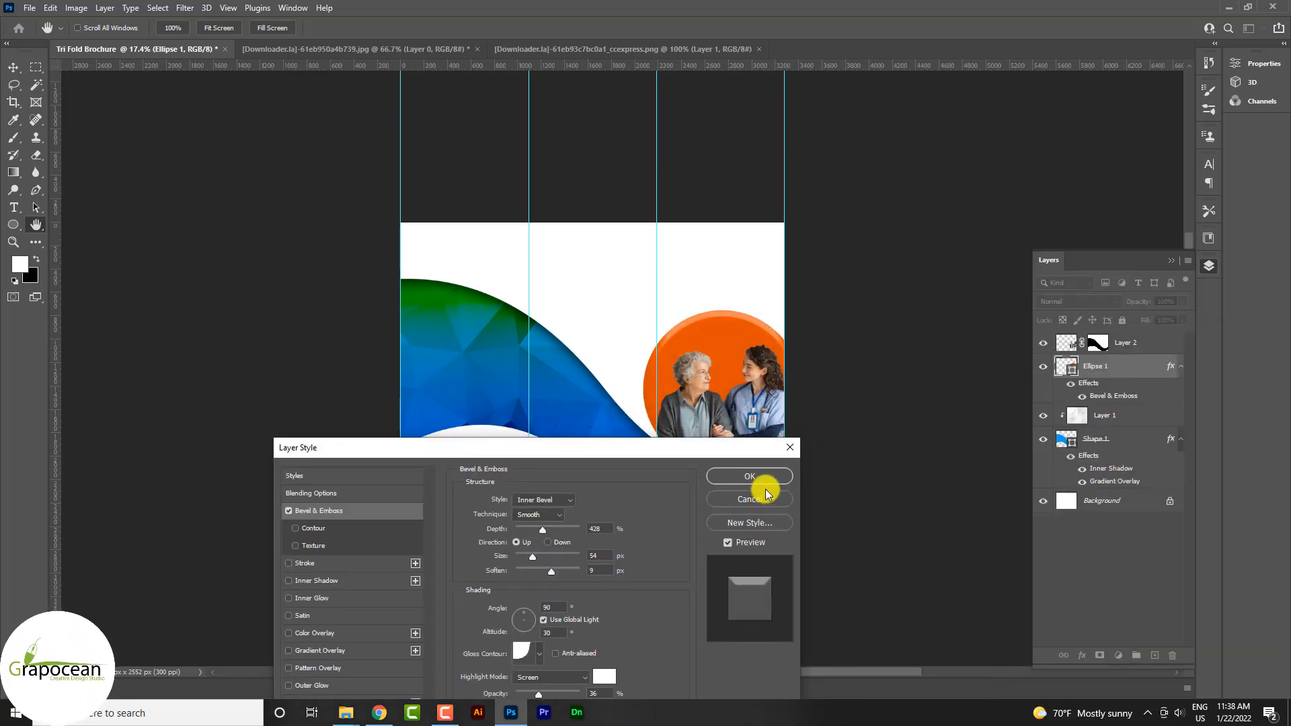
pyautogui.click(763, 479)
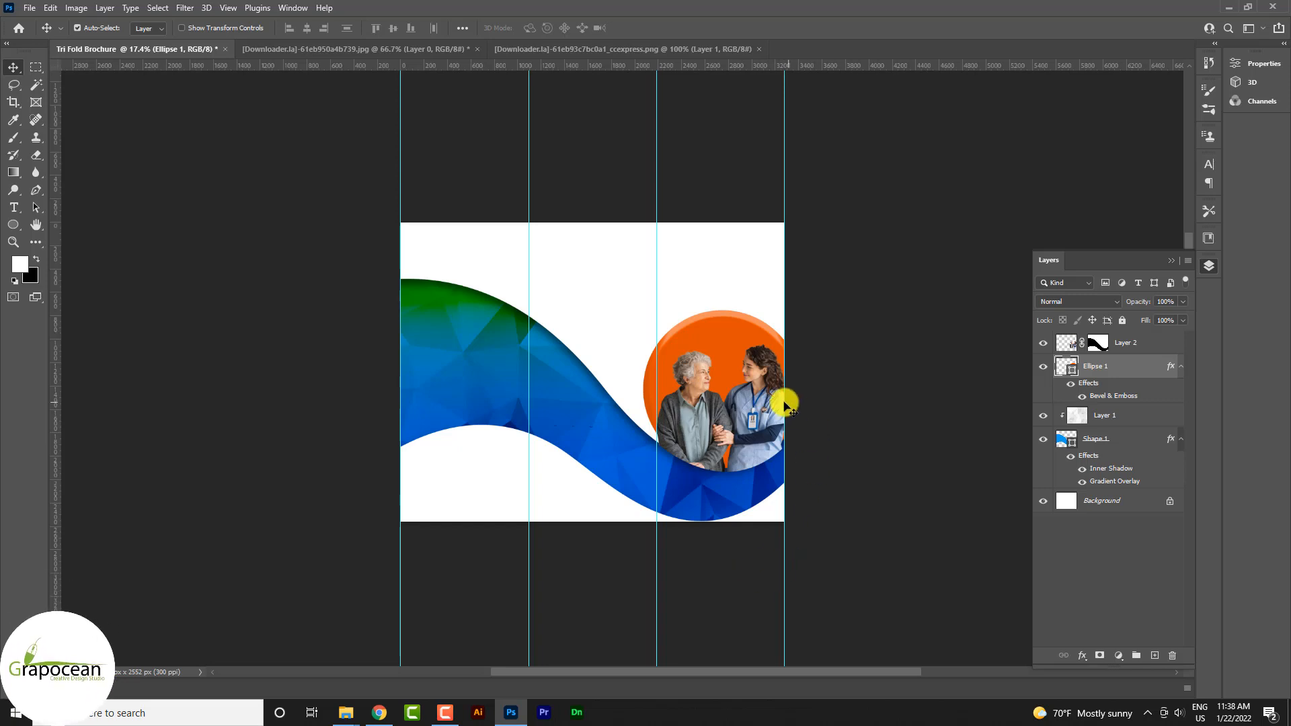
# - Move the orange circle slightly down and left, and mask it with the inverse of the wave's selection
pyautogui.scroll(5, 729, 434)
pyautogui.moveTo(655, 436); pyautogui.dragTo(657, 432)
pyautogui.moveTo(722, 179); pyautogui.dragTo(712, 209)
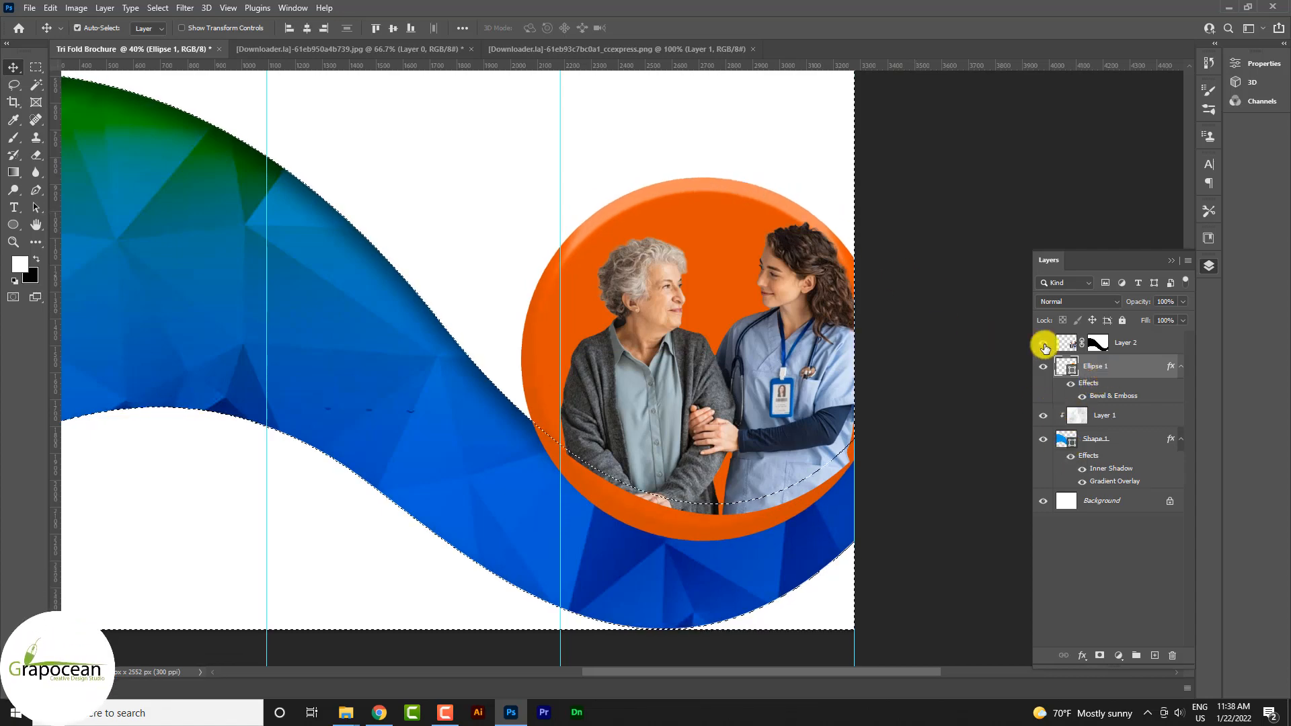
pyautogui.hotkey('ctrl', 'shift', 'i')
pyautogui.click(1100, 655)
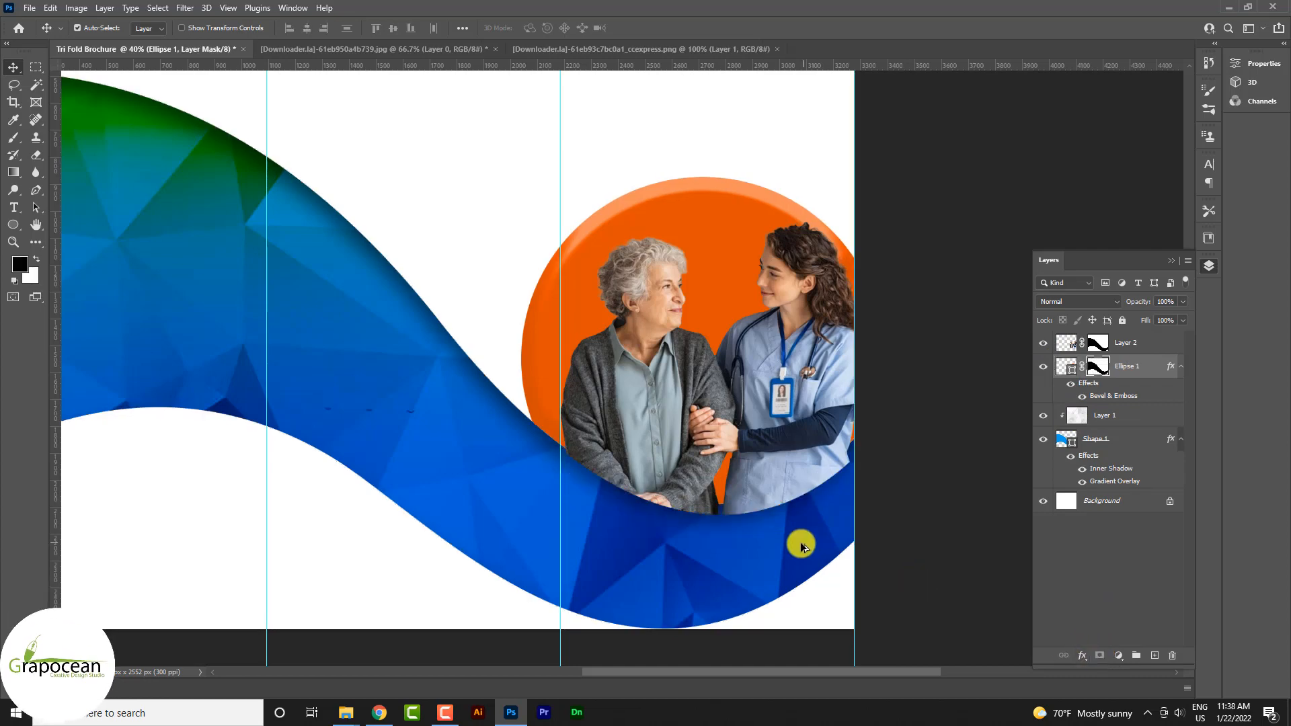
pyautogui.scroll(-5, 803, 545)
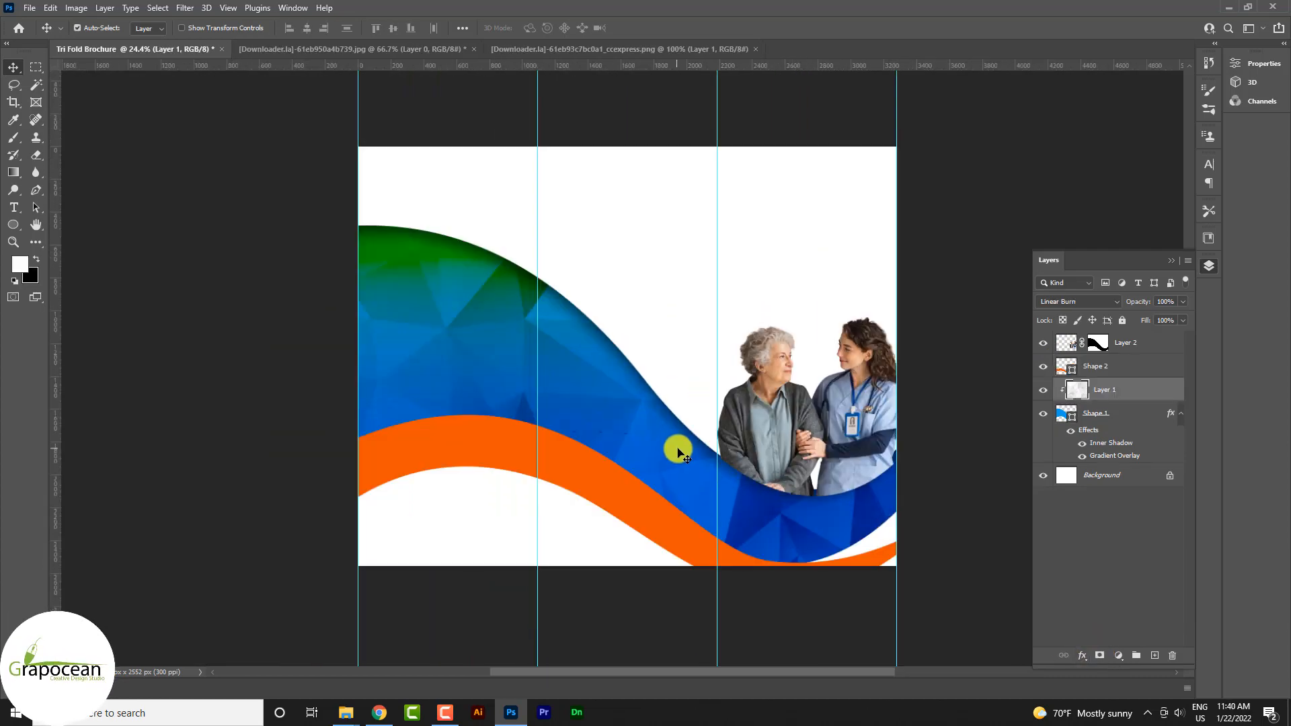
# - Draw a closed curved Pen shape about 1981 px wide and 1682 px high from the wave's edge around the nurse and patient
pyautogui.click(36, 190)
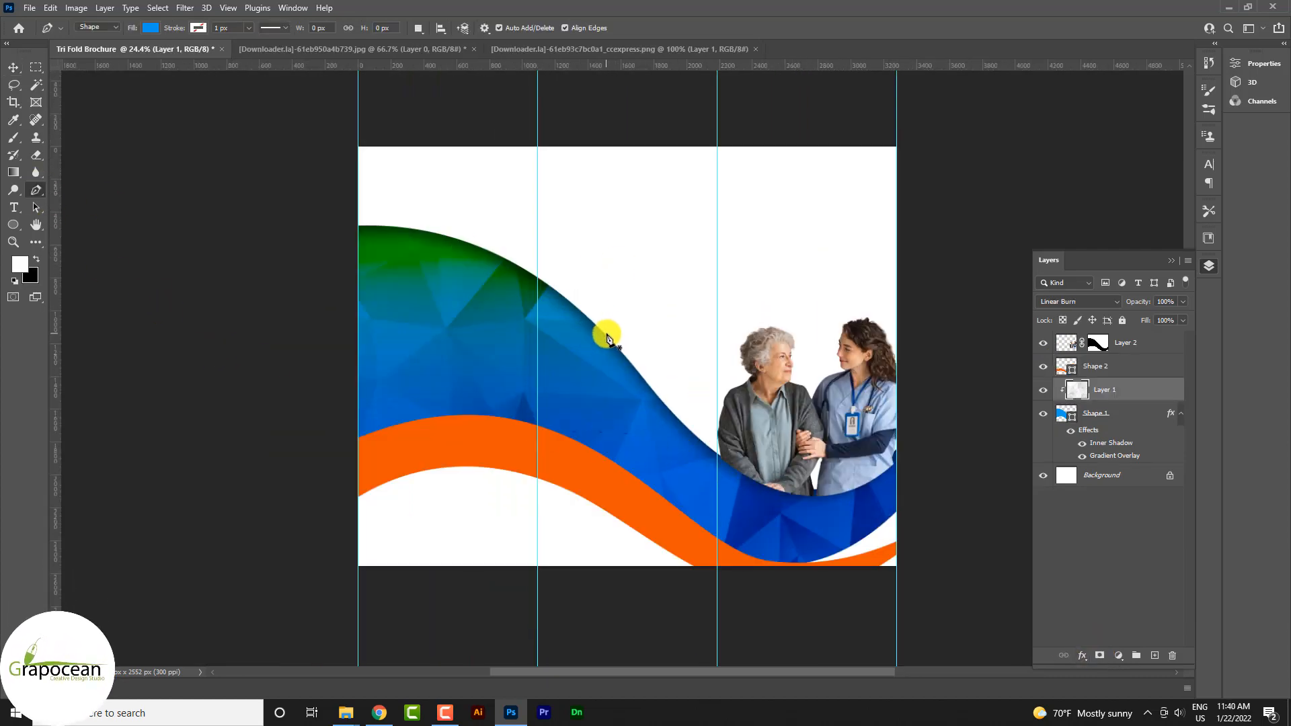
pyautogui.click(608, 334)
pyautogui.moveTo(933, 280); pyautogui.dragTo(1071, 422)
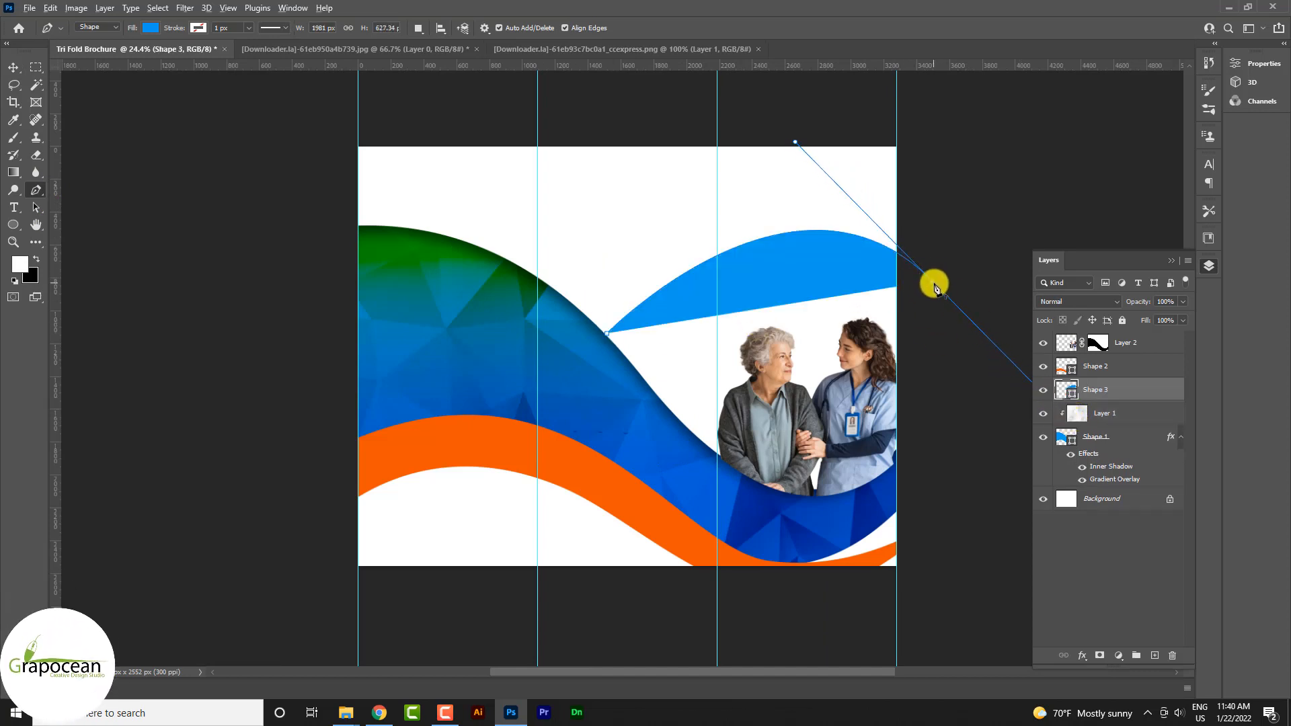
pyautogui.click(906, 461)
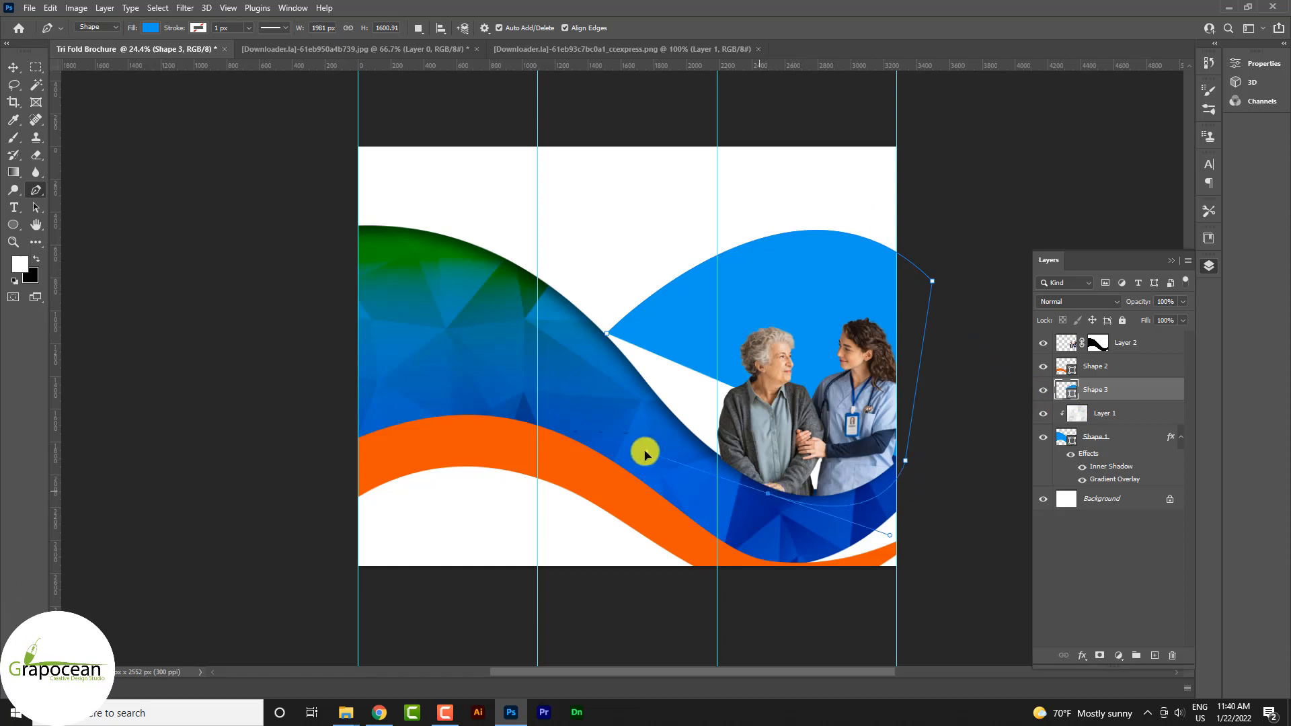
pyautogui.moveTo(644, 456); pyautogui.dragTo(643, 449)
pyautogui.click(607, 335)
pyautogui.moveTo(608, 304); pyautogui.dragTo(608, 306)
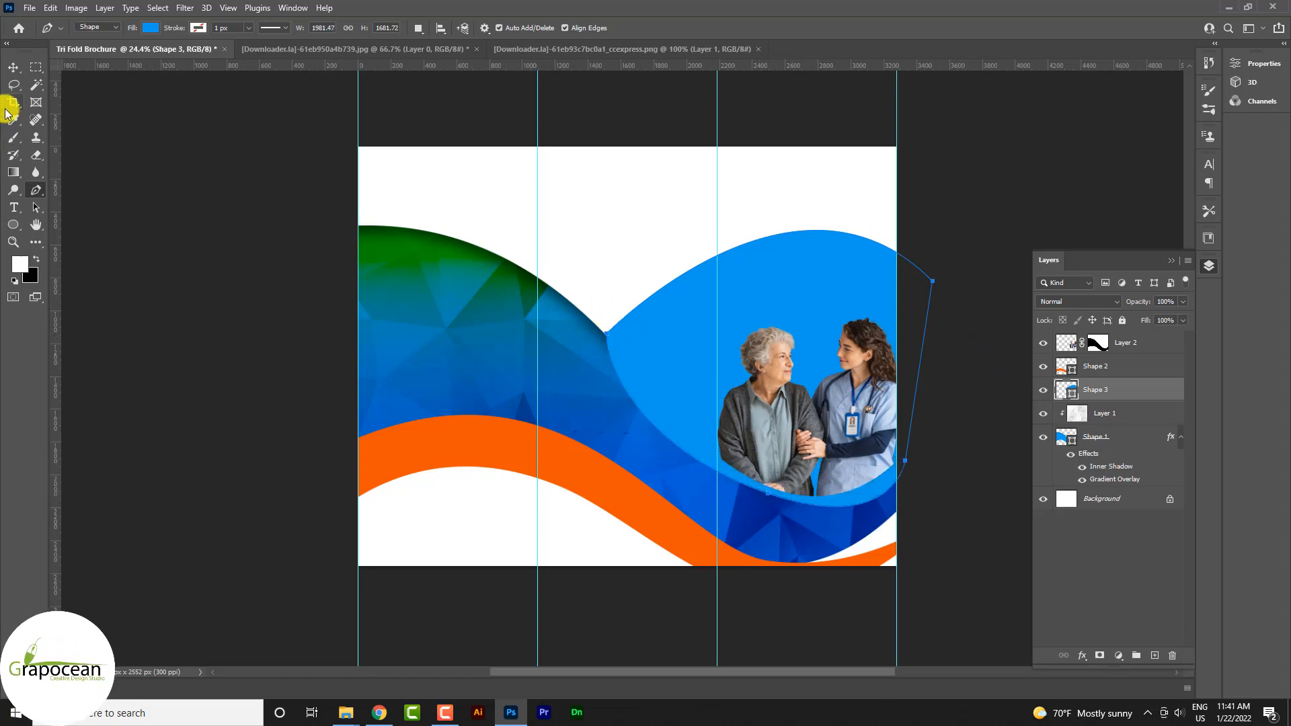
# - Move the new curved shape's layer behind the wave, directly above the background
pyautogui.click(13, 70)
pyautogui.click(679, 253)
pyautogui.click(818, 283)
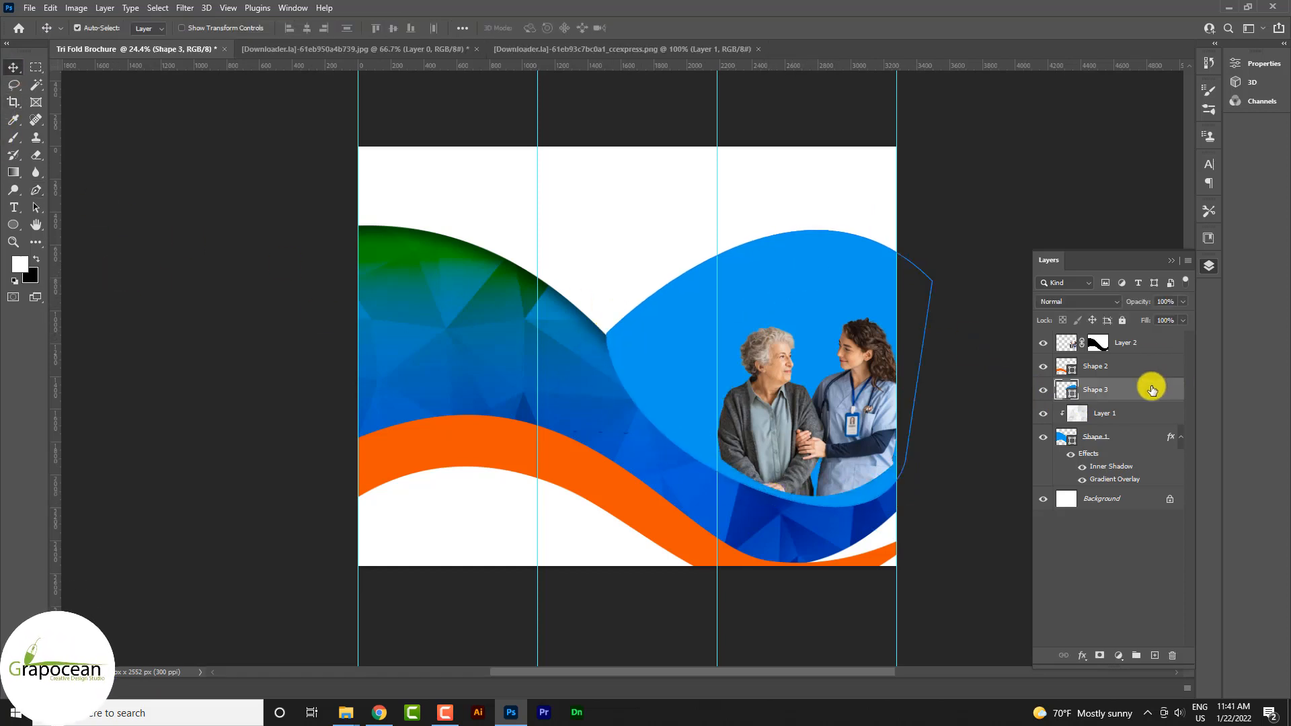
pyautogui.moveTo(1151, 387); pyautogui.dragTo(1124, 470)
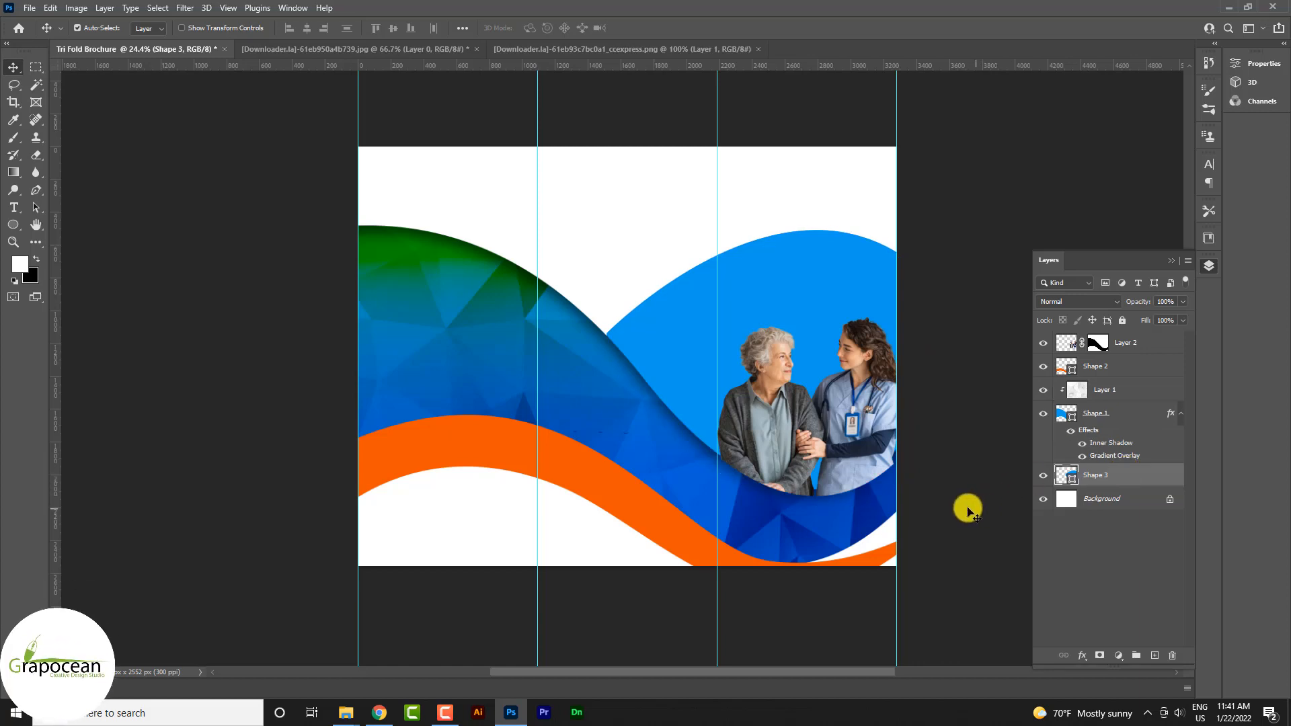
# - Try 30% opacity on the blue curved shape and restore it to 100%
pyautogui.hotkey('ctrl', '-')
pyautogui.hotkey('ctrl', '+')
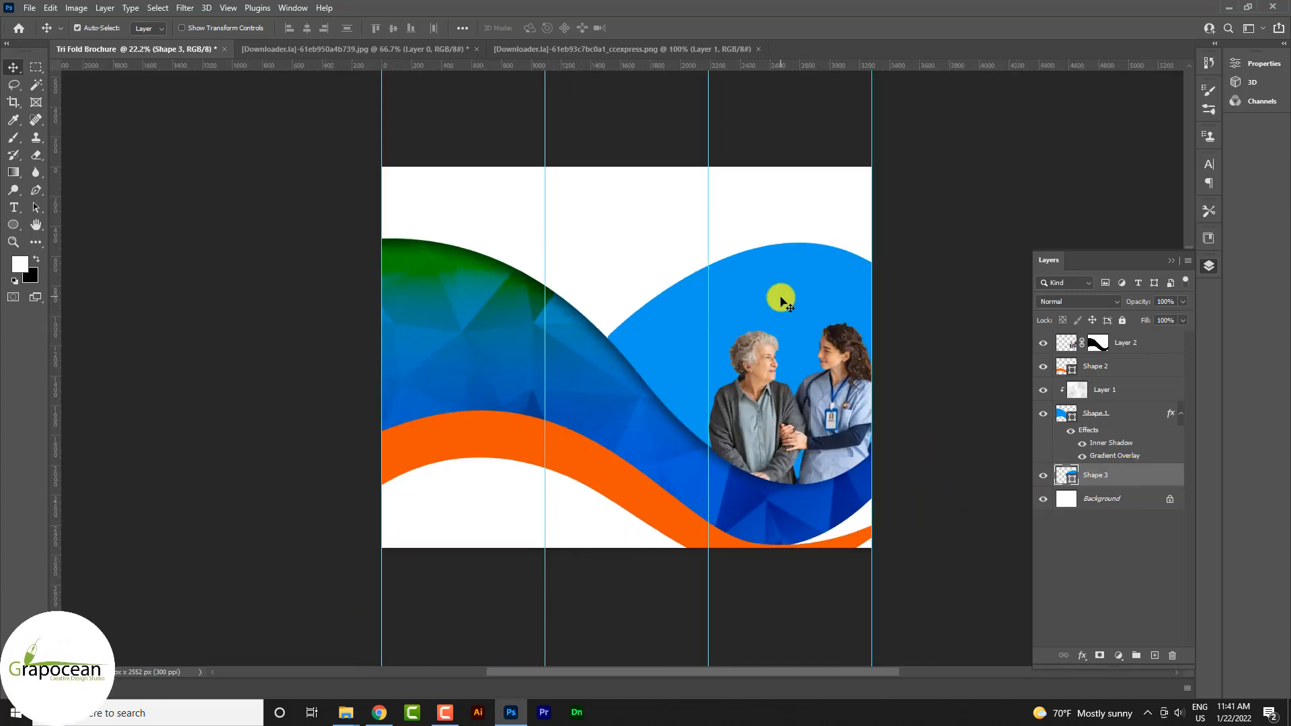
pyautogui.press('3')
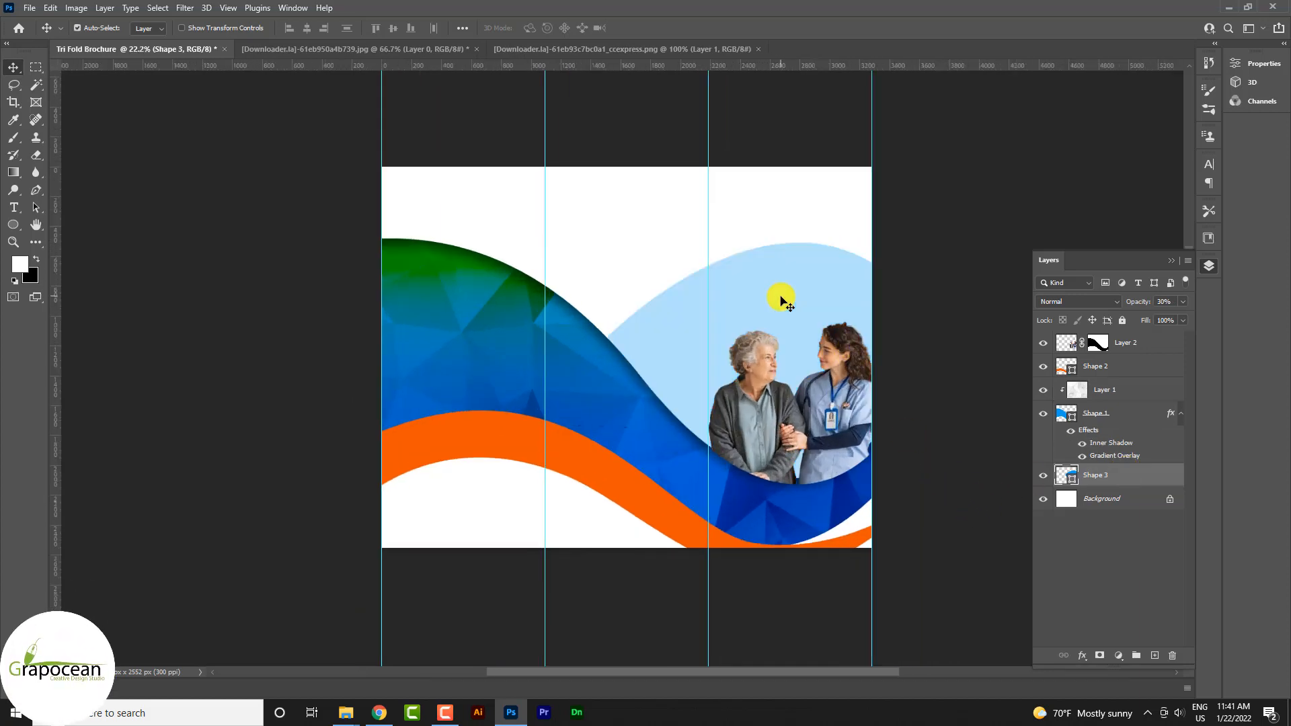
pyautogui.press('0')
# - Set the curved shape's fill to the orange of the ribbon below the wave, keeping 100% opacity
pyautogui.doubleClick(1069, 474)
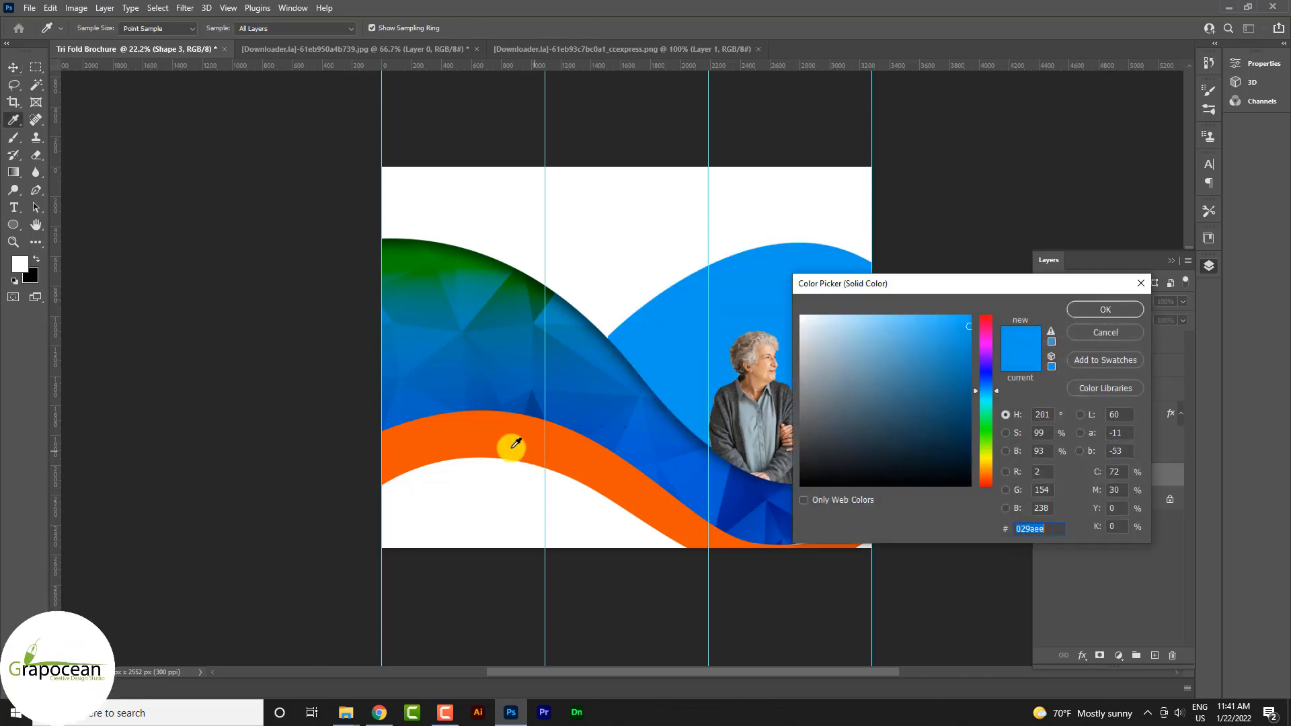
pyautogui.click(1106, 309)
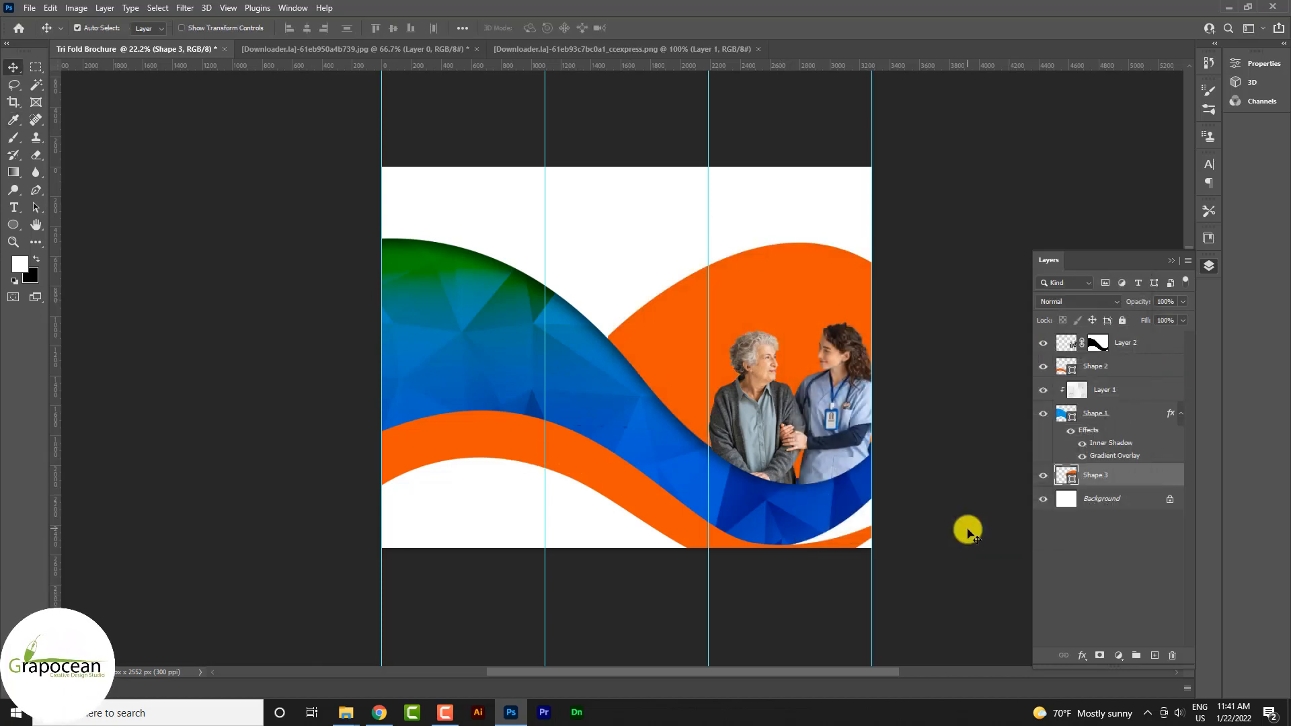
pyautogui.press('3')
pyautogui.press('0')
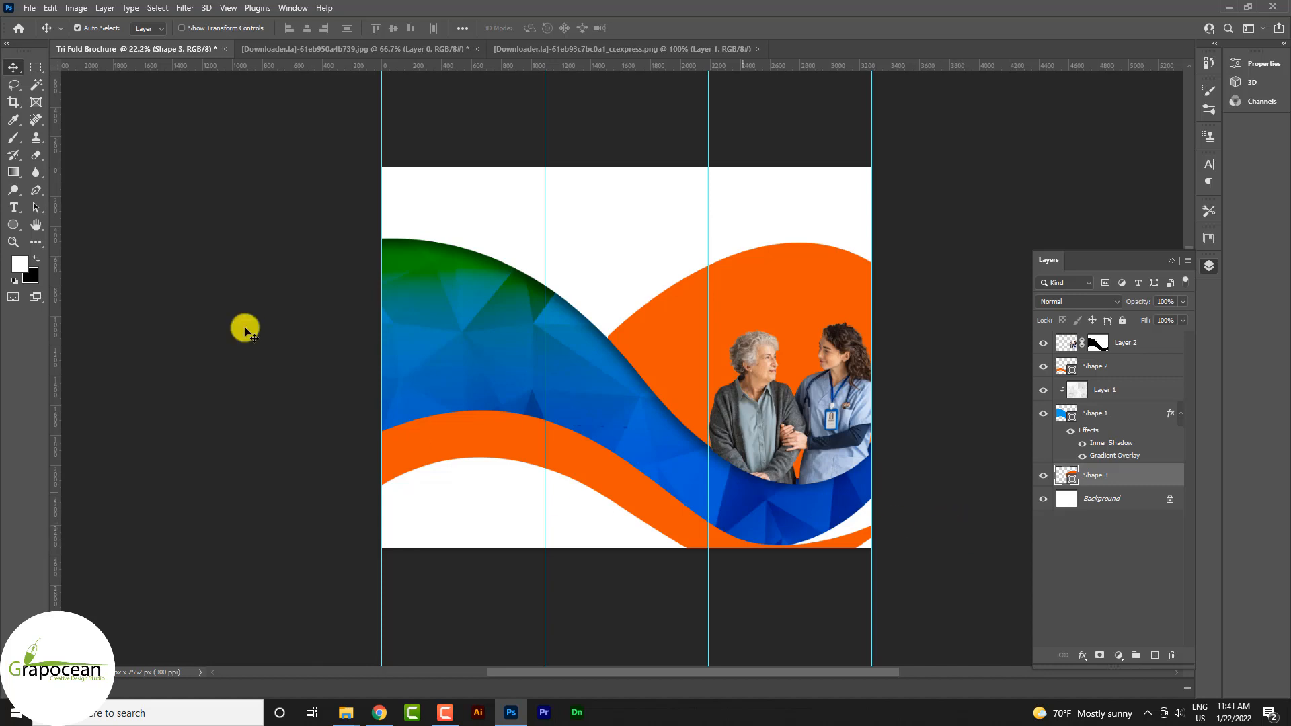
# - Move the orange curved shape down behind the wave and the nurse and patient, filling the page's lower-right corner
pyautogui.moveTo(780, 237); pyautogui.dragTo(808, 422)
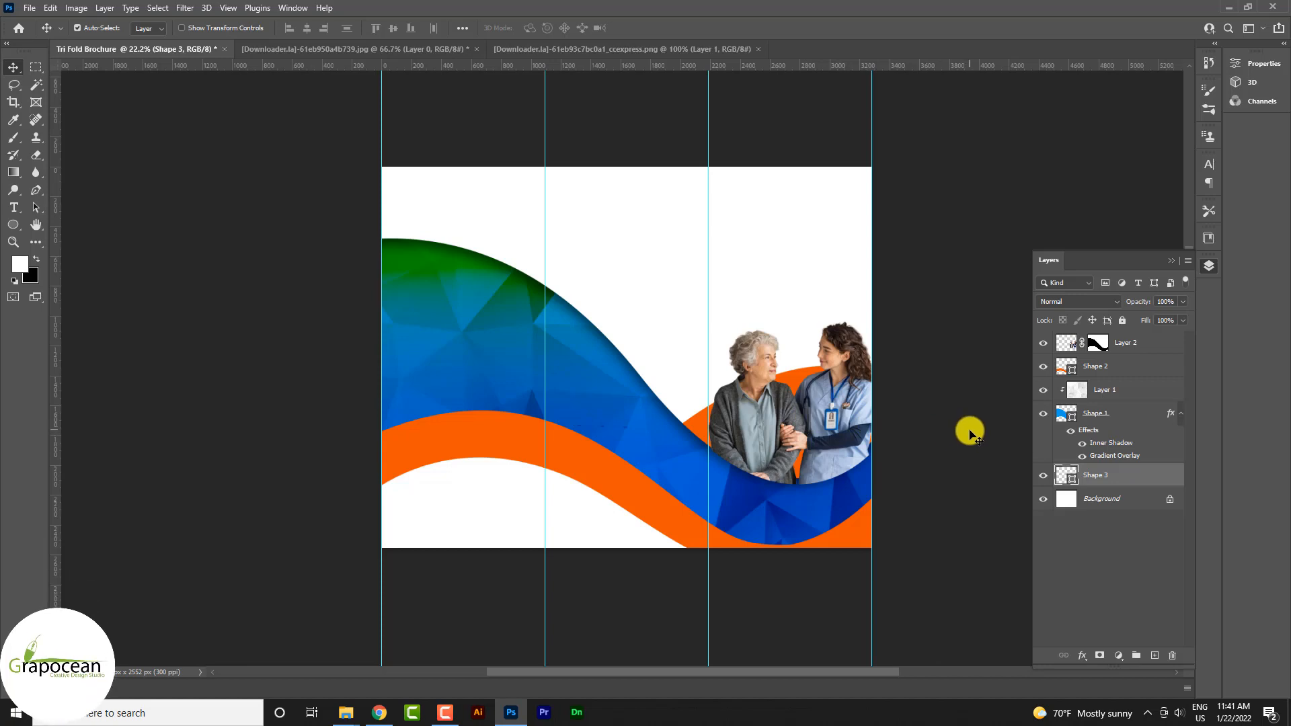
pyautogui.click(867, 448)
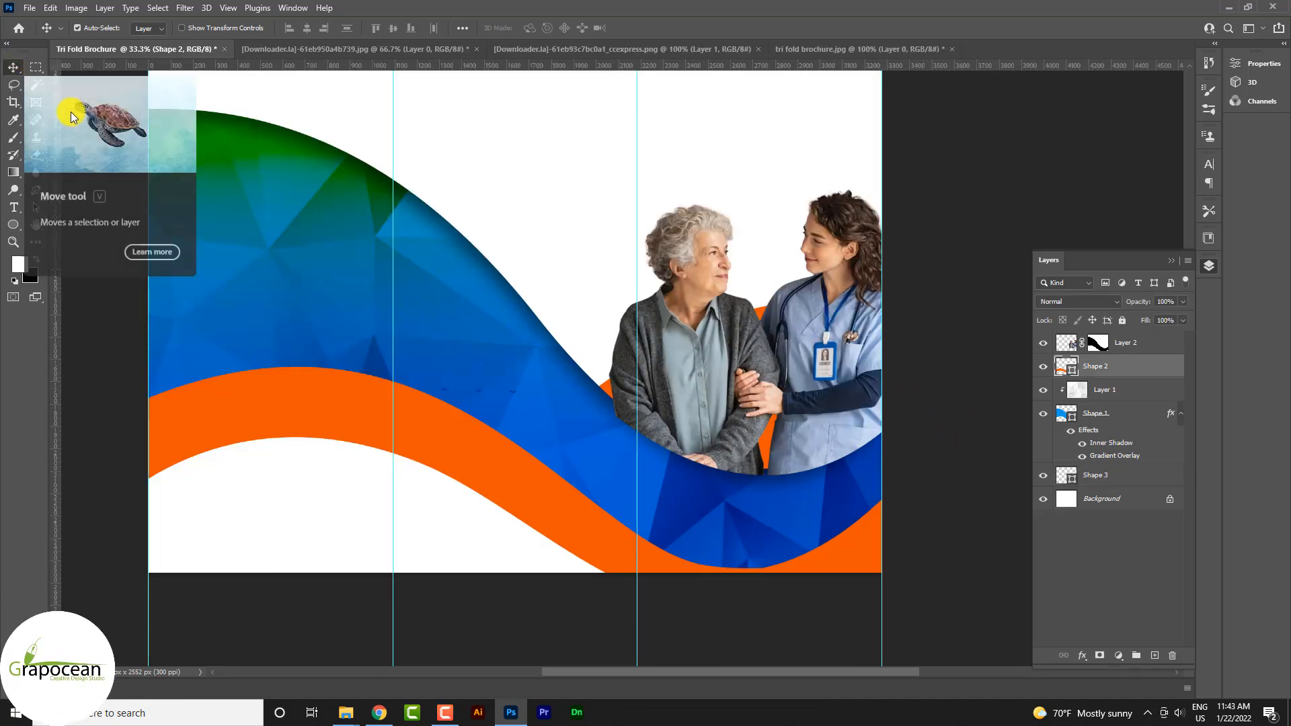
pyautogui.click(351, 467)
# - Open the image "tri fold brochure_ccexpress" and bring the doctor cut-out into the brochure's first panel
pyautogui.click(38, 10)
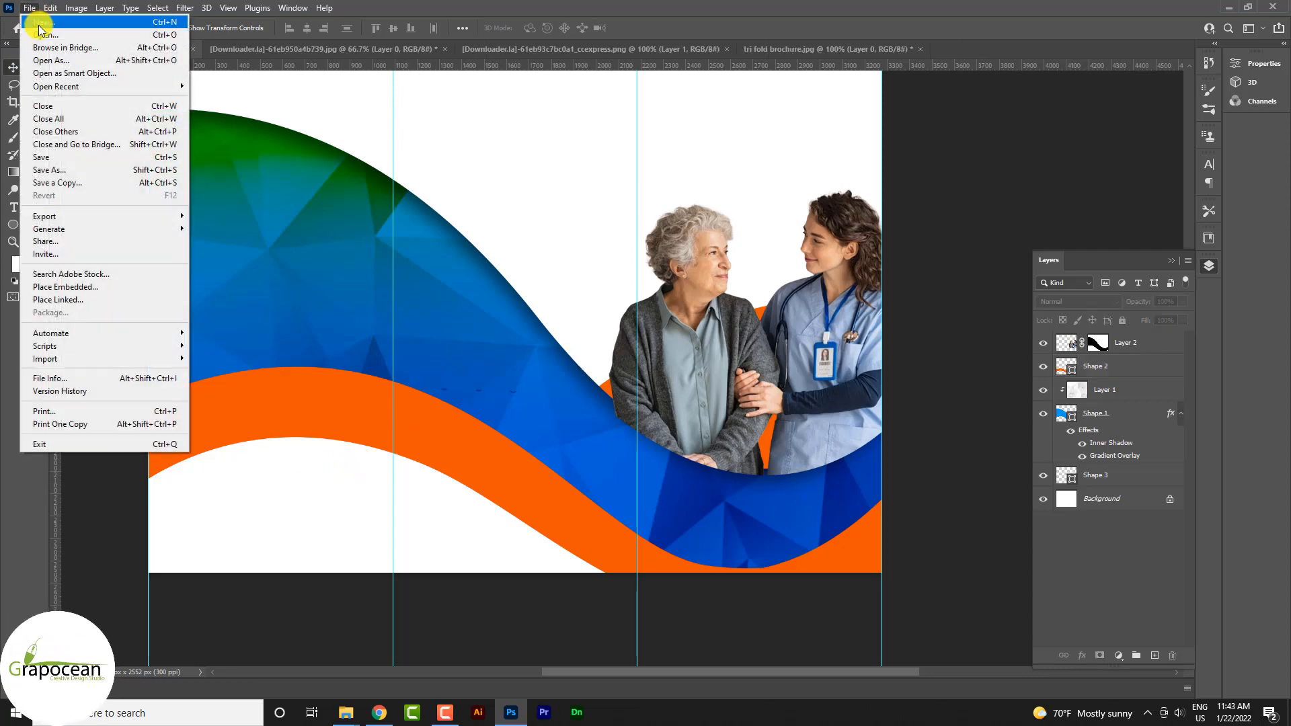
pyautogui.click(41, 37)
pyautogui.click(956, 434)
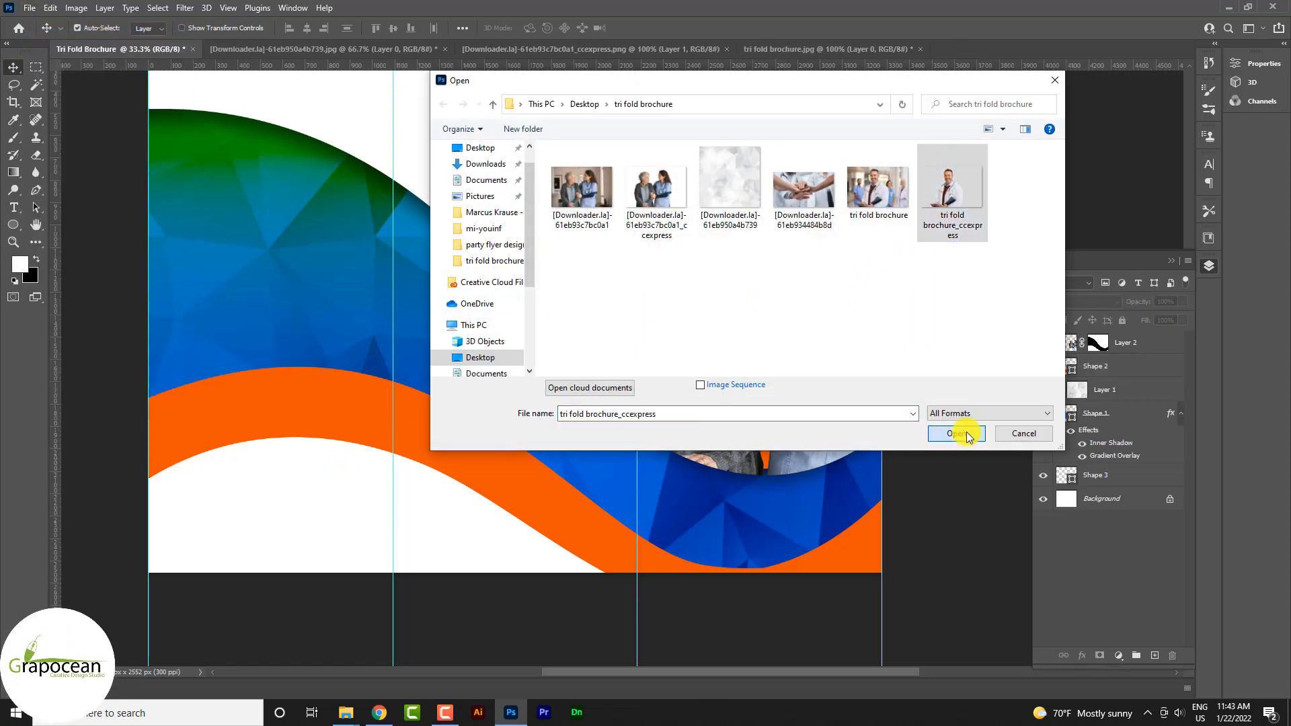
pyautogui.moveTo(601, 204); pyautogui.dragTo(344, 541)
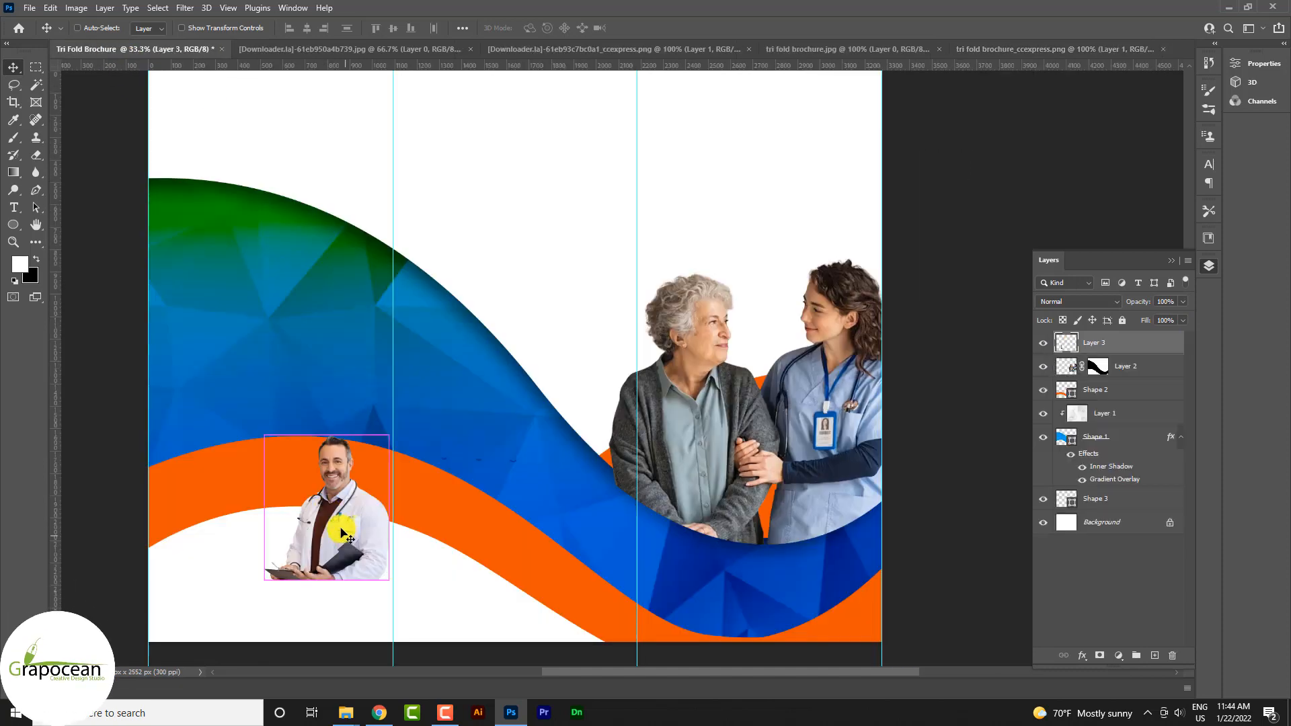
# - Scale the doctor cut-out to about 234% and position it in the first panel's lower part, against the page's bottom edge
pyautogui.hotkey('ctrl', 't')
pyautogui.moveTo(388, 579); pyautogui.dragTo(447, 648)
pyautogui.moveTo(346, 599); pyautogui.dragTo(287, 545)
pyautogui.moveTo(400, 592); pyautogui.dragTo(425, 622)
pyautogui.moveTo(337, 542); pyautogui.dragTo(320, 604)
pyautogui.keyDown('alt'); pyautogui.scroll(-2, 448, 536); pyautogui.keyUp('alt')
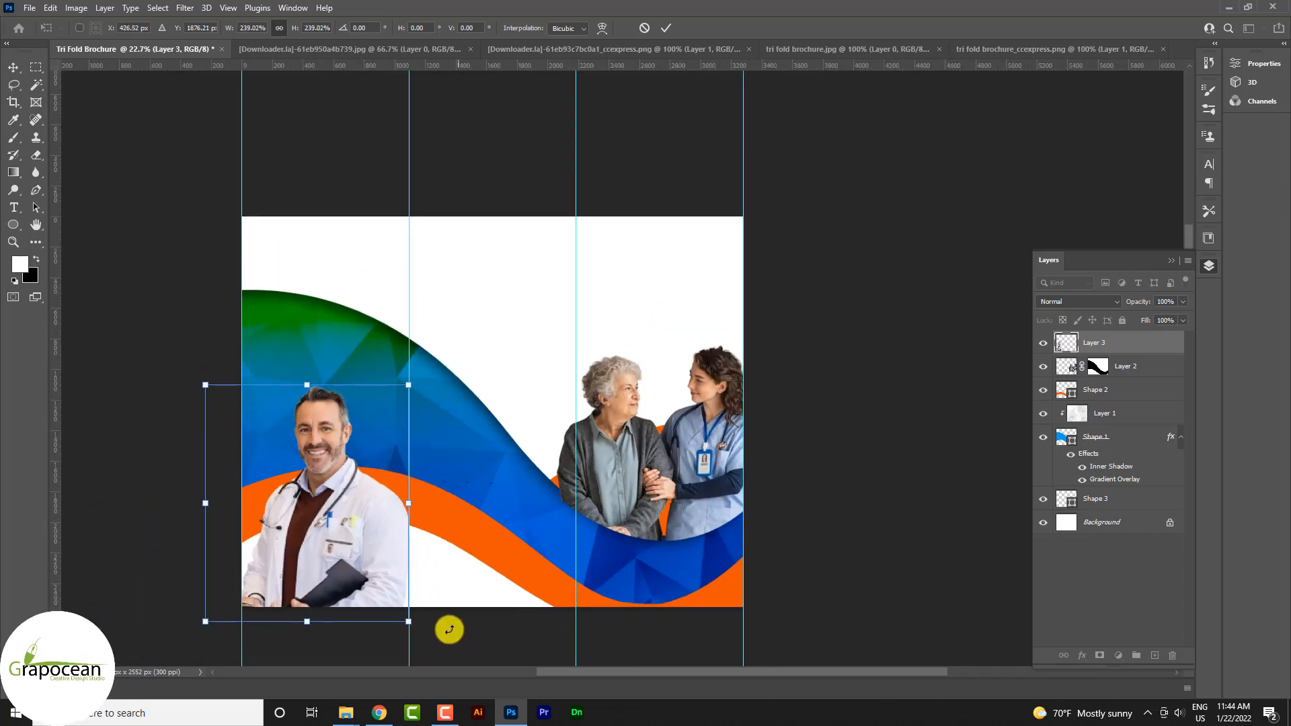
pyautogui.moveTo(408, 621)
pyautogui.mouseDown()
pyautogui.moveTo(398, 603)
pyautogui.moveTo(406, 621)
pyautogui.mouseUp()
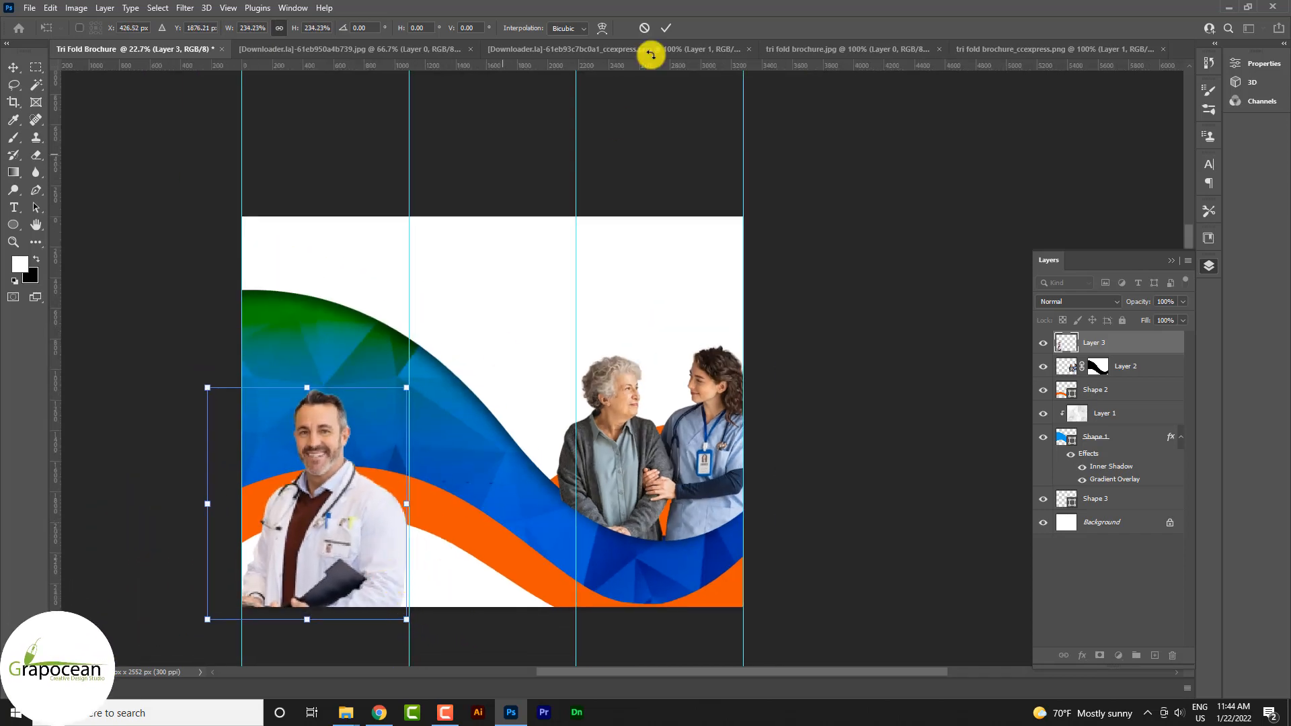
pyautogui.click(667, 26)
# - Draw a light blue curved band along the wave's upper edge across all three panels with the Pen tool and place it behind the wave
pyautogui.keyDown('ctrl'); pyautogui.hscroll(2, 452, 374); pyautogui.keyUp('ctrl')
pyautogui.keyDown('alt'); pyautogui.scroll(-1, 453, 375); pyautogui.keyUp('alt')
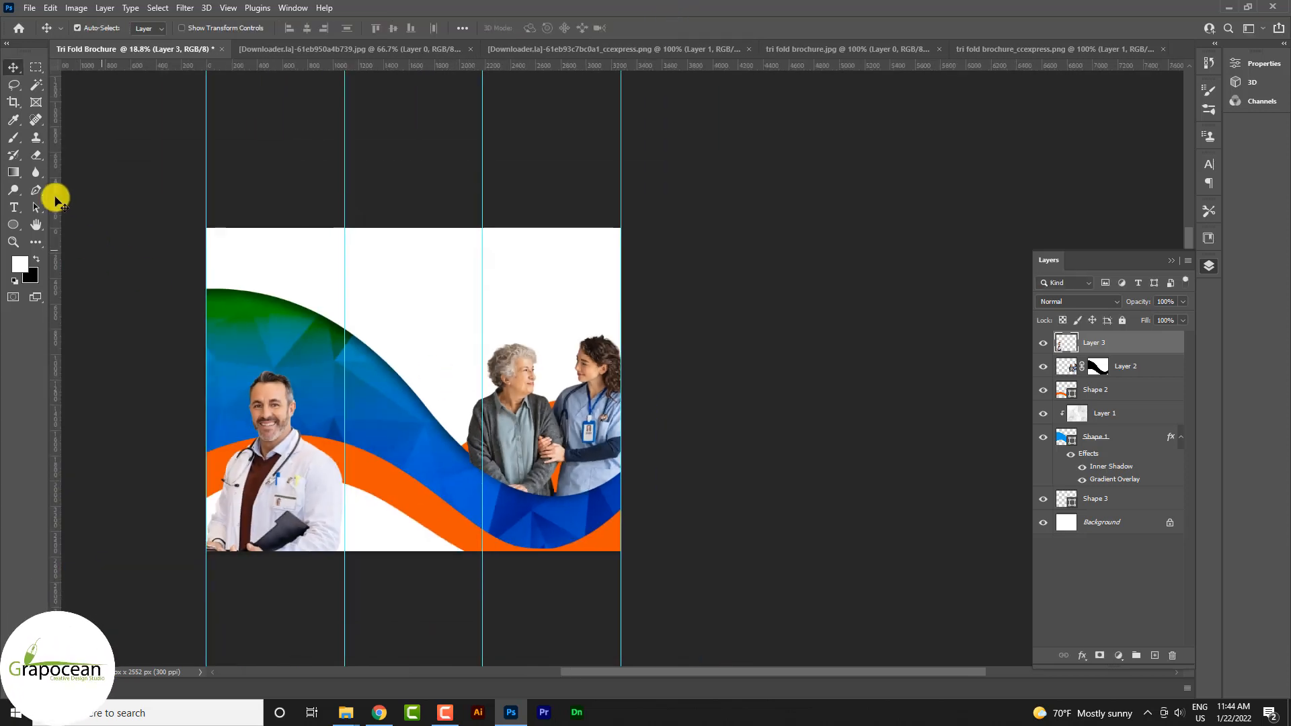
pyautogui.click(31, 192)
pyautogui.click(191, 287)
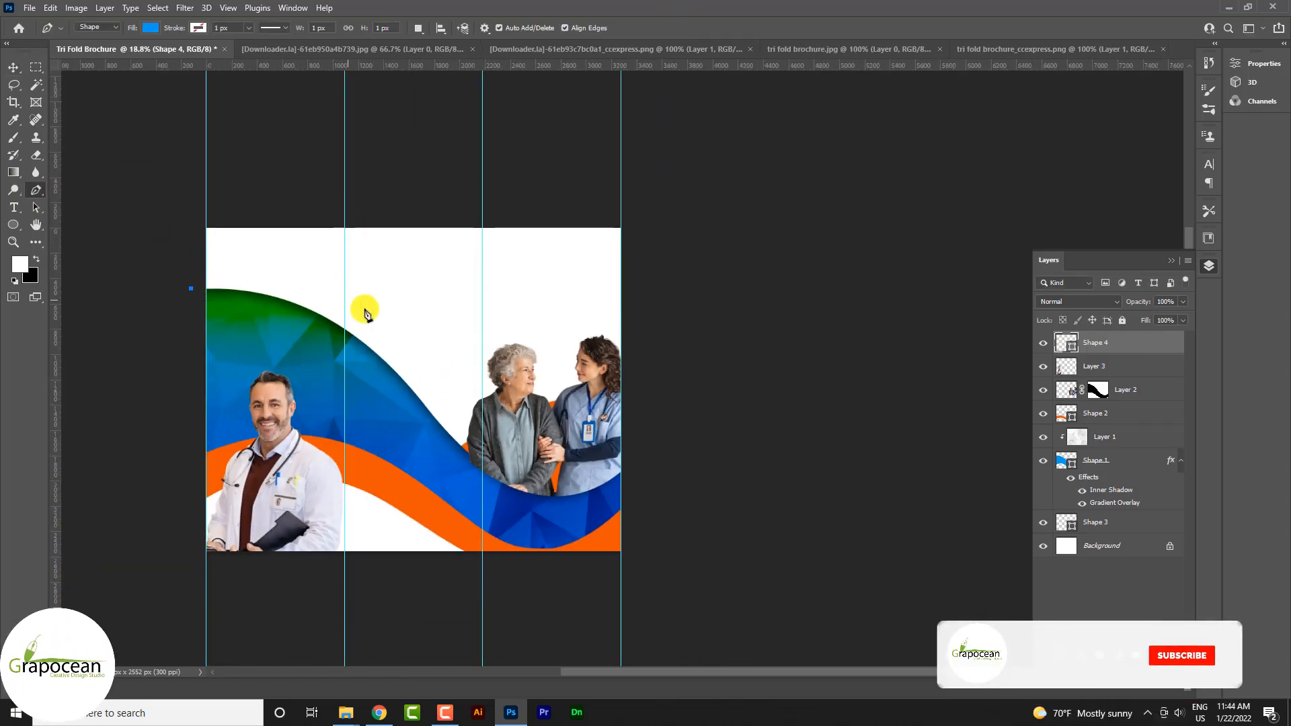
pyautogui.moveTo(352, 301); pyautogui.dragTo(495, 404)
pyautogui.moveTo(674, 397); pyautogui.dragTo(773, 294)
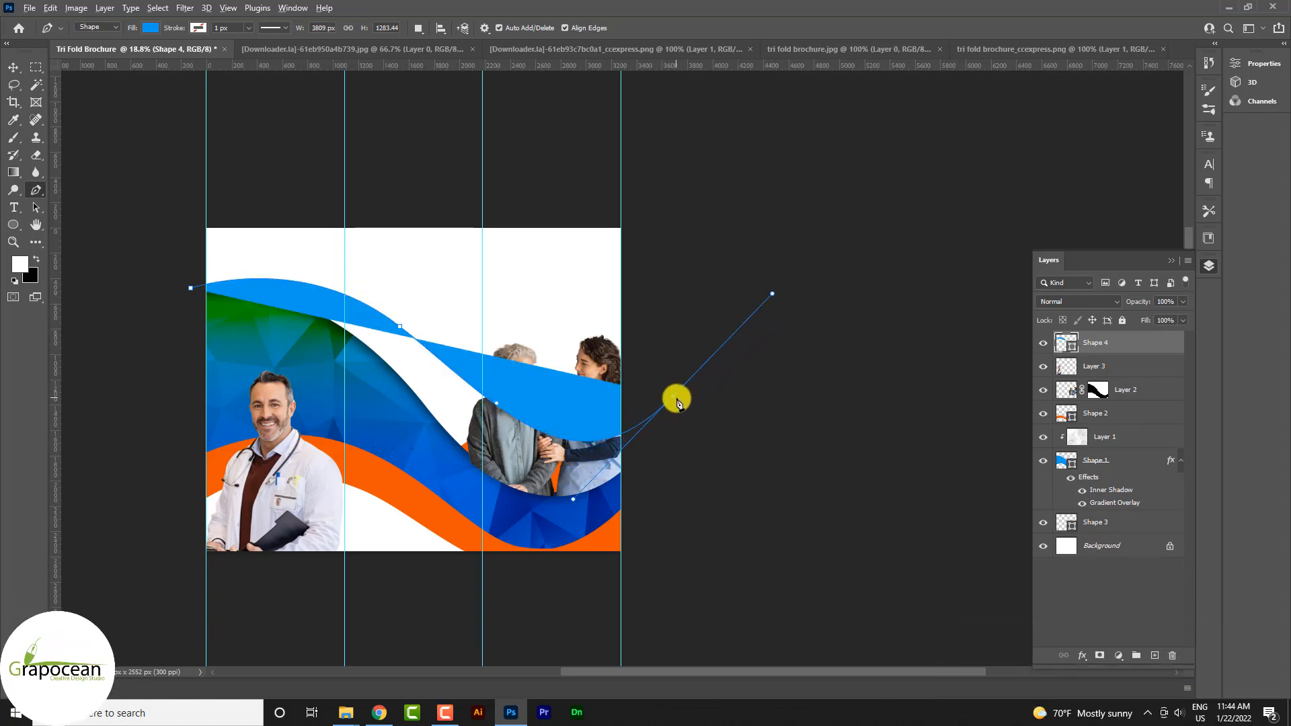
pyautogui.click(674, 398)
pyautogui.click(659, 496)
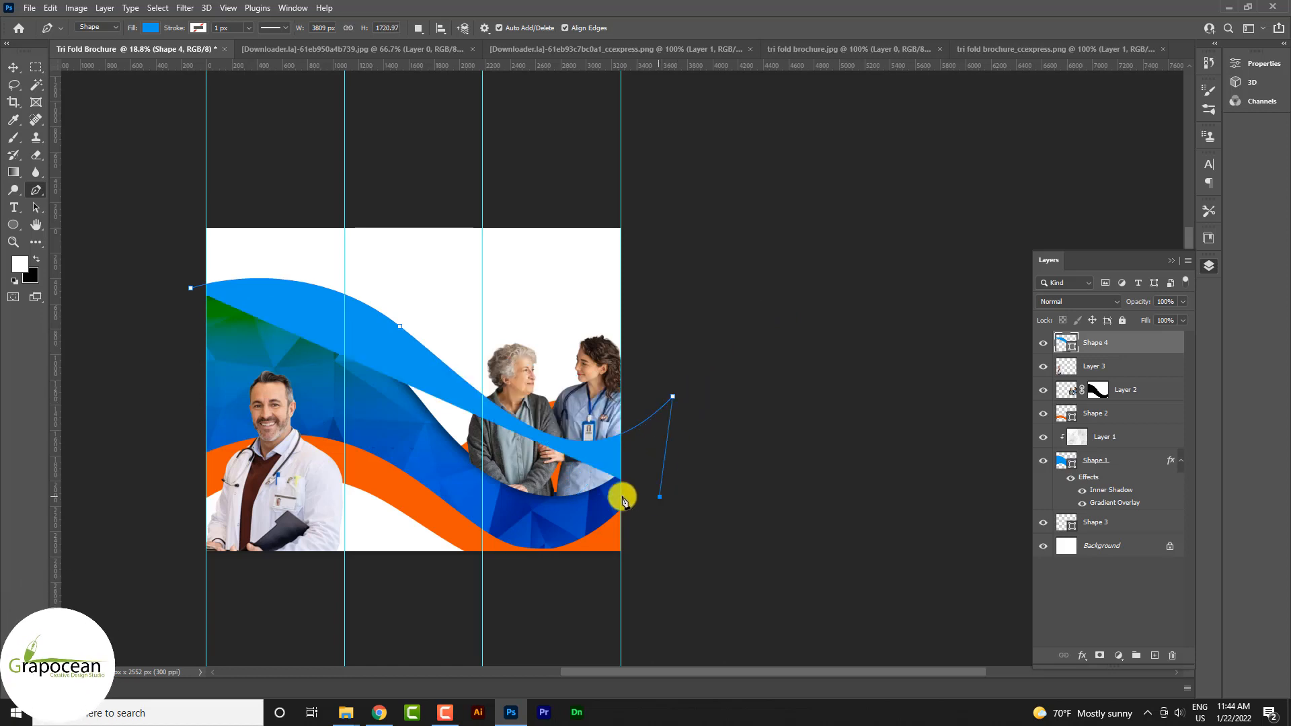
pyautogui.moveTo(490, 491); pyautogui.dragTo(428, 459)
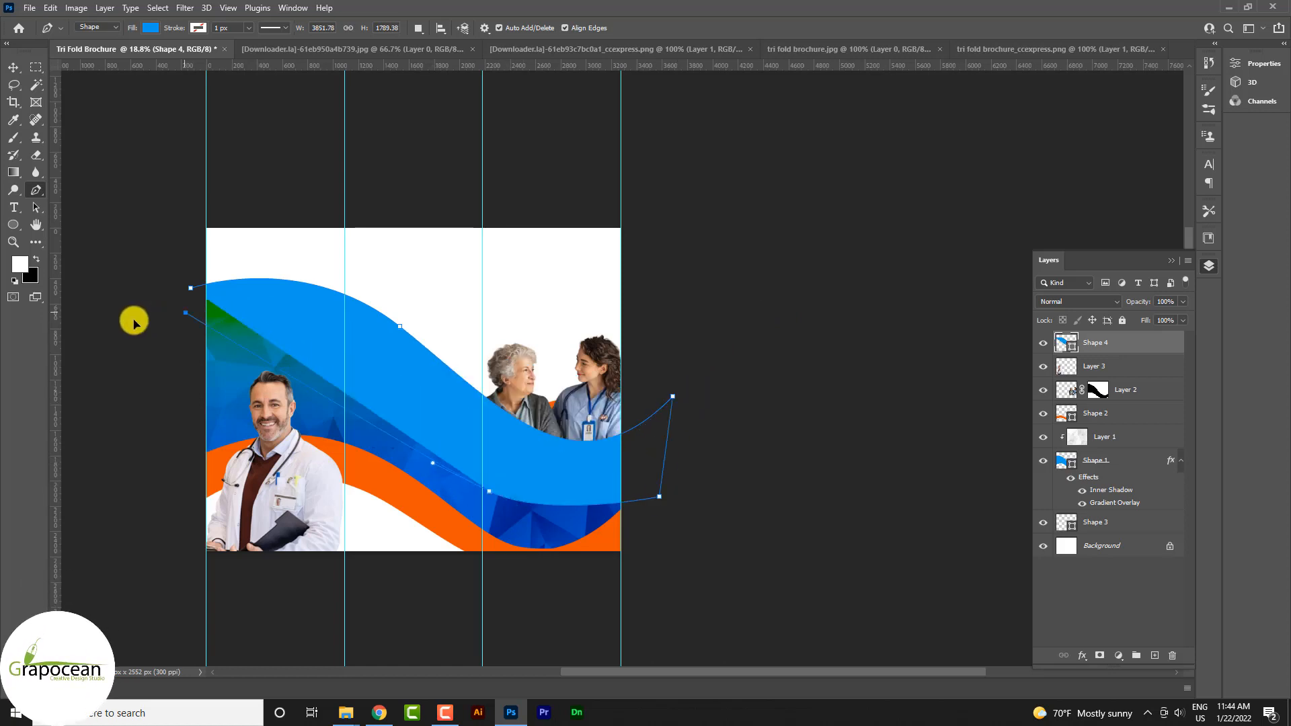
pyautogui.moveTo(134, 325); pyautogui.dragTo(56, 330)
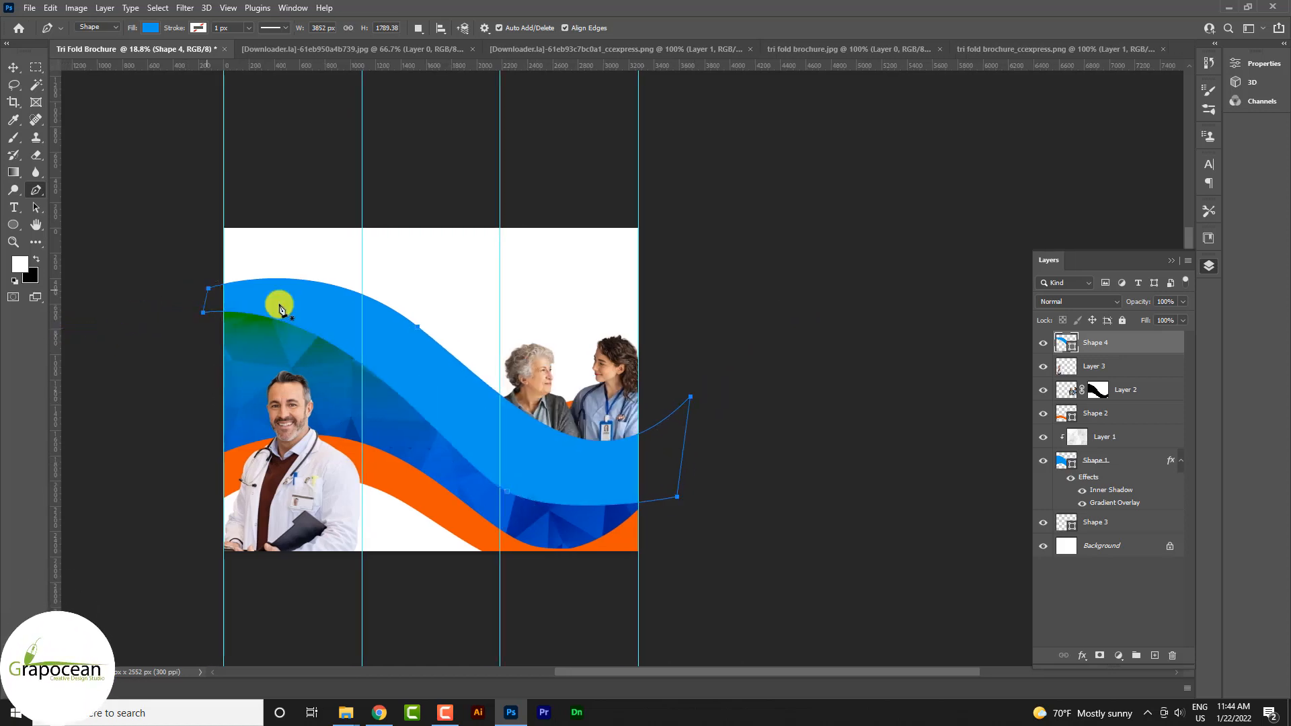
pyautogui.moveTo(1083, 337); pyautogui.dragTo(1097, 506)
pyautogui.press('Escape')
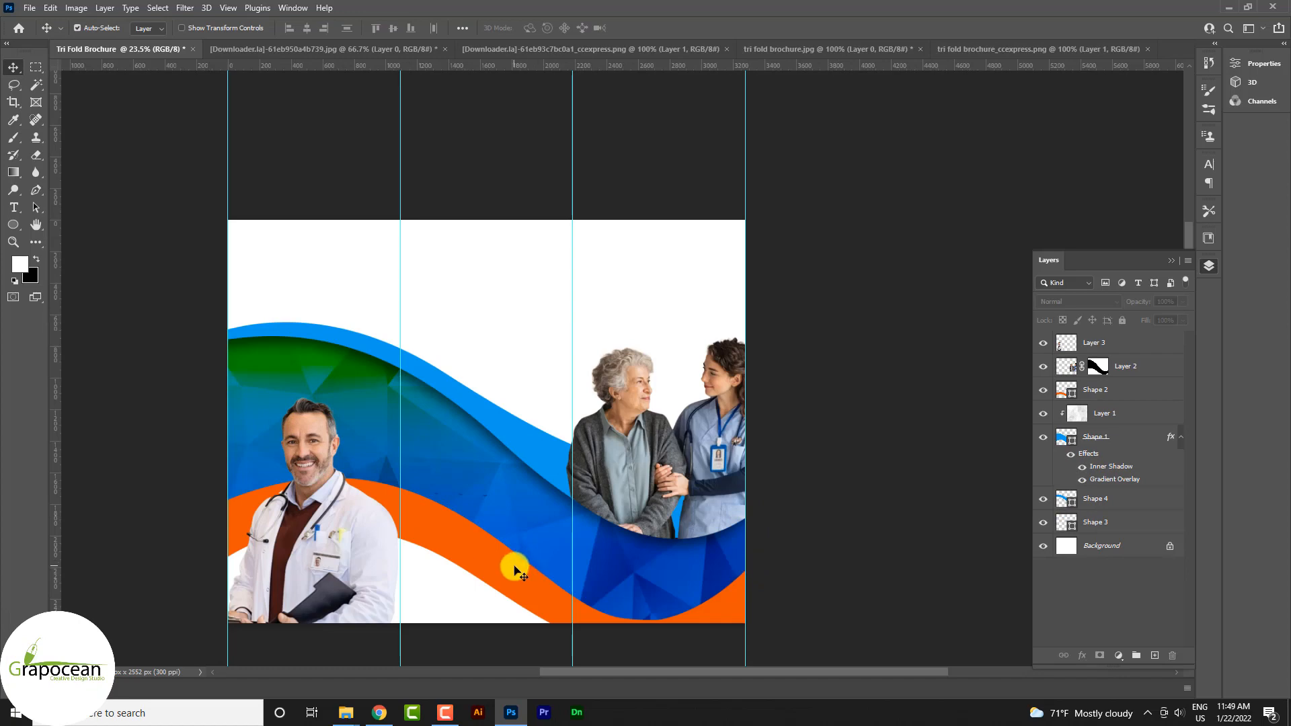
# - Add a Multiply drop shadow to the orange ribbon with 66% opacity, -11° angle, 4 px distance and 62 px size
pyautogui.click(1103, 390)
pyautogui.rightClick(1110, 391)
pyautogui.click(994, 130)
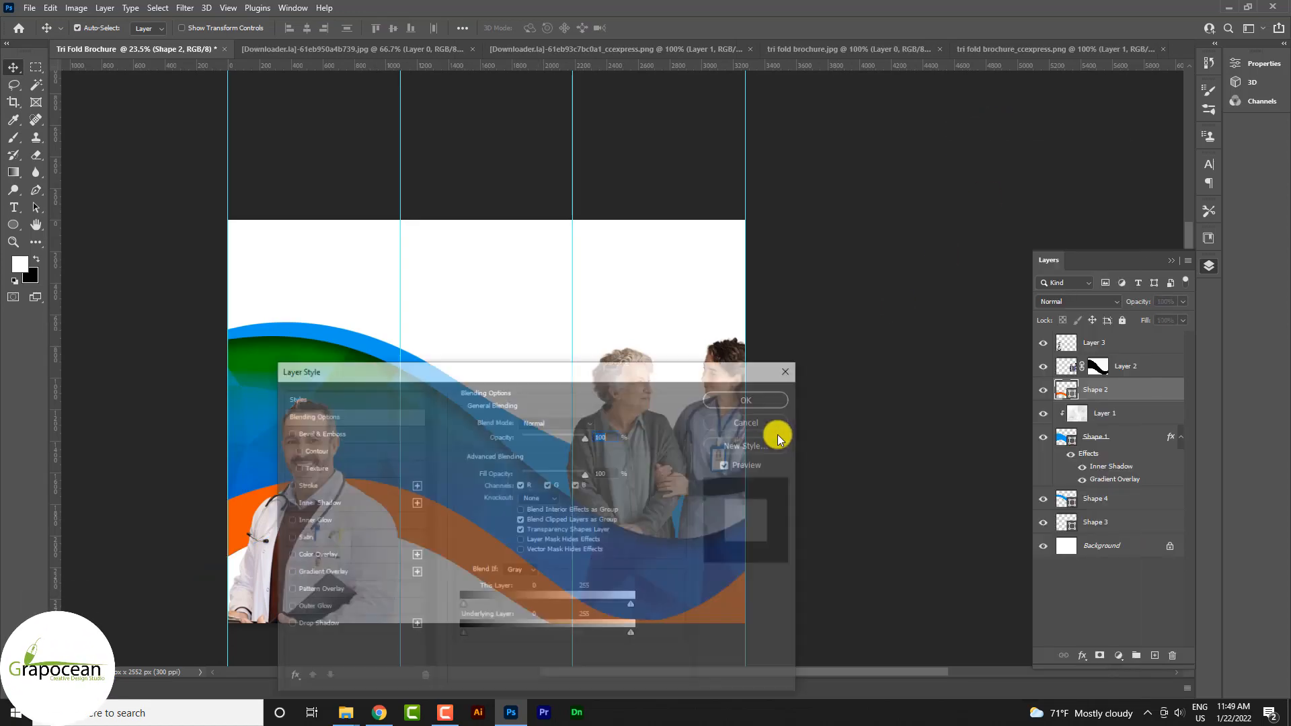
pyautogui.click(345, 625)
pyautogui.moveTo(476, 382); pyautogui.dragTo(856, 321)
pyautogui.moveTo(942, 378)
pyautogui.mouseDown()
pyautogui.moveTo(908, 381)
pyautogui.moveTo(935, 384)
pyautogui.mouseUp()
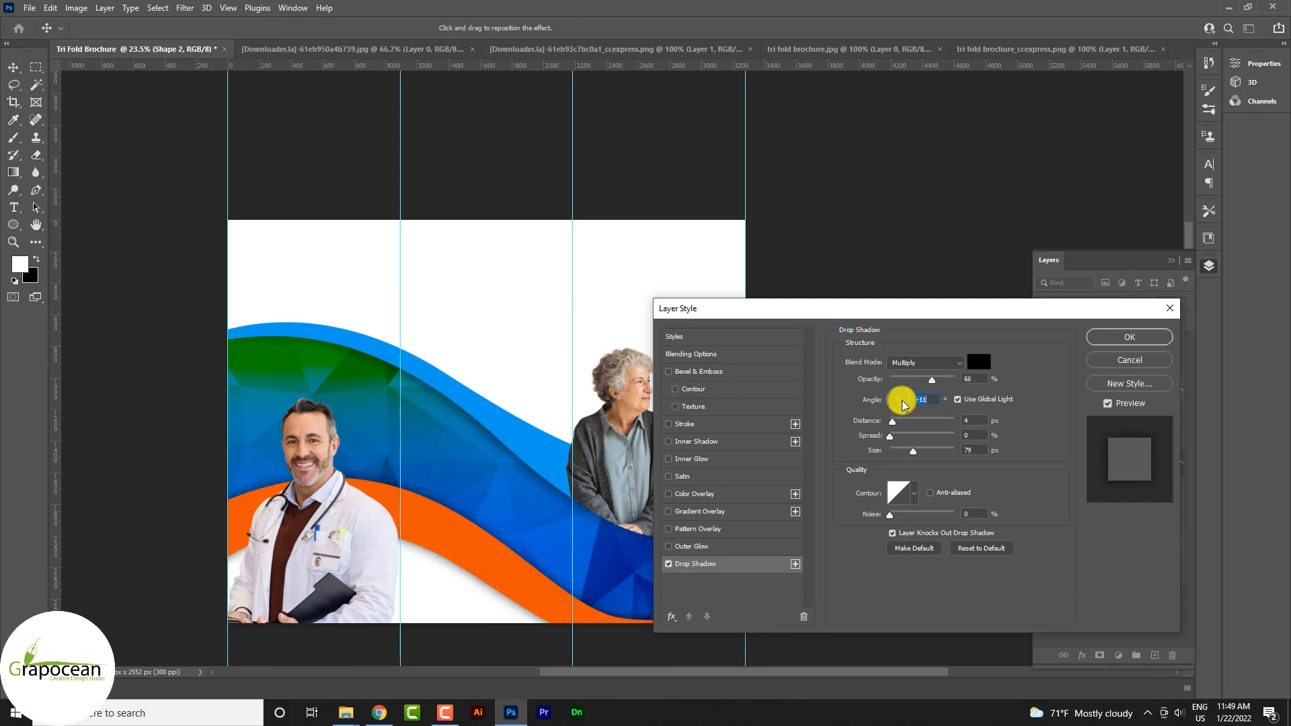
pyautogui.moveTo(907, 452)
pyautogui.mouseDown()
pyautogui.moveTo(886, 456)
pyautogui.moveTo(909, 455)
pyautogui.mouseUp()
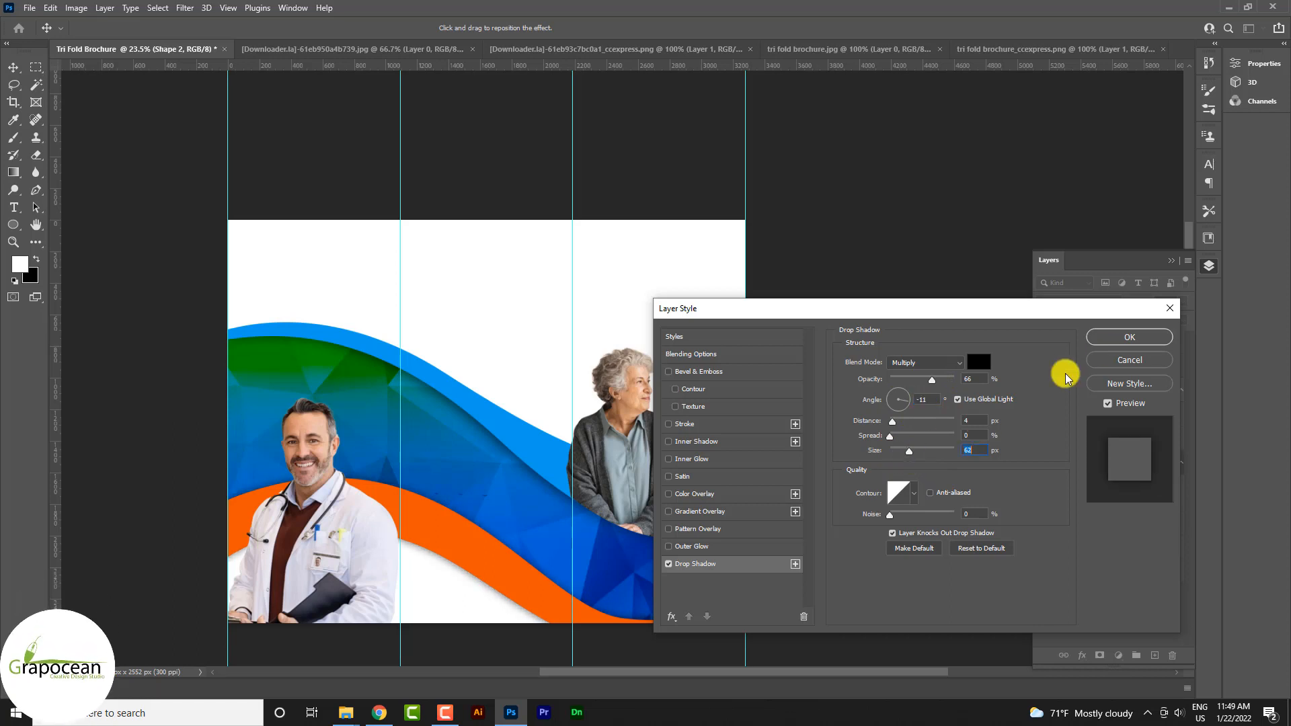
pyautogui.click(1135, 339)
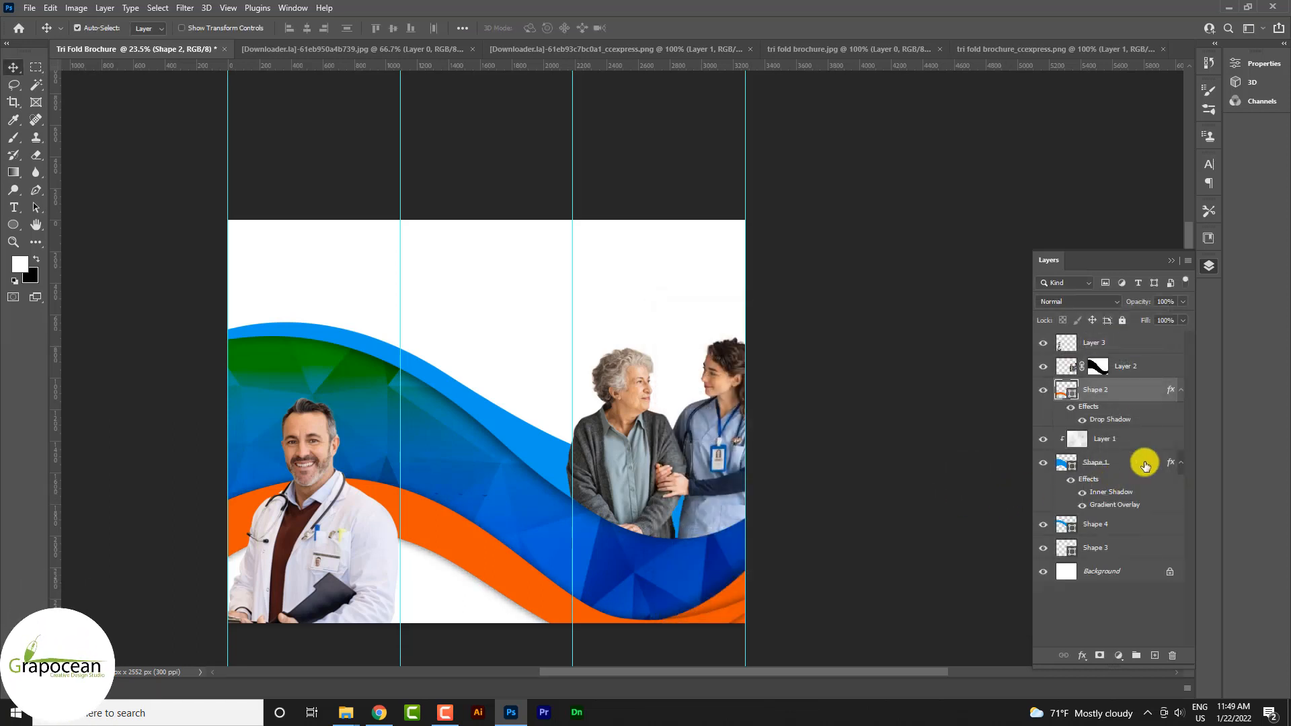
# - Paint a soft white highlight along the orange ribbon's edge on a new layer, limited to the ribbon's selection, and clear the selection
pyautogui.click(12, 141)
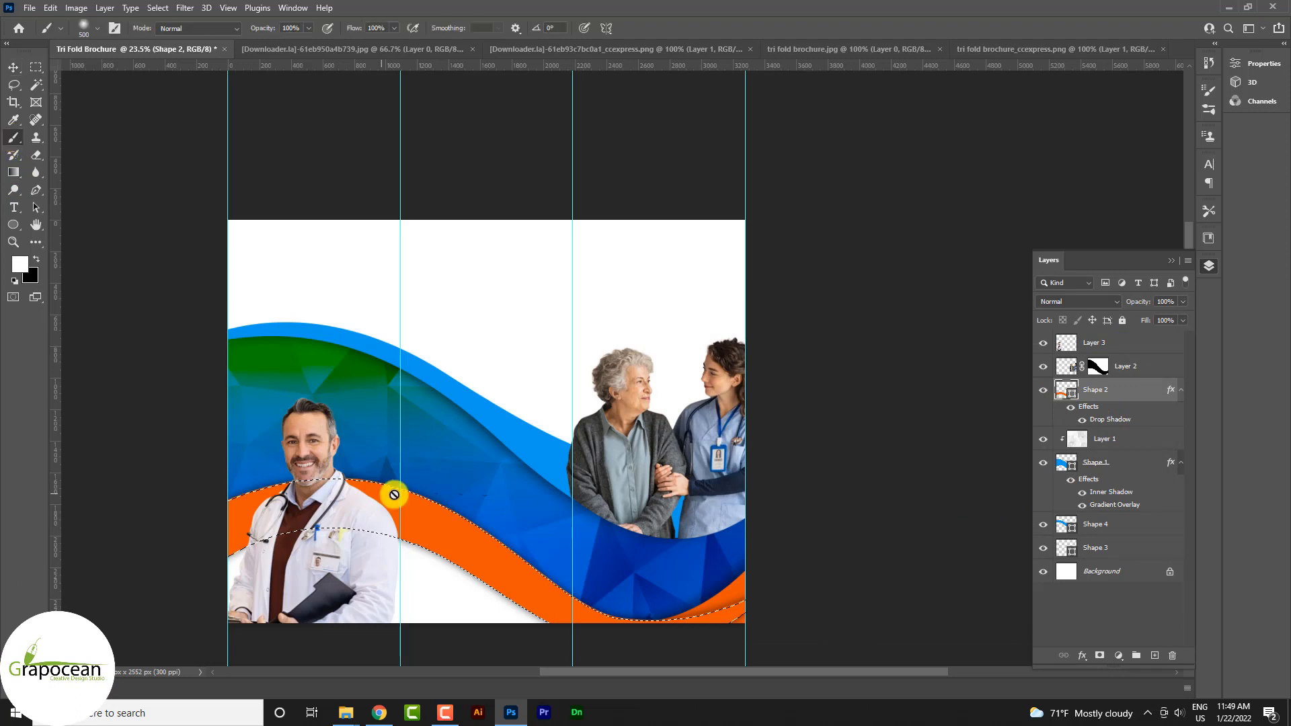
pyautogui.click(1154, 655)
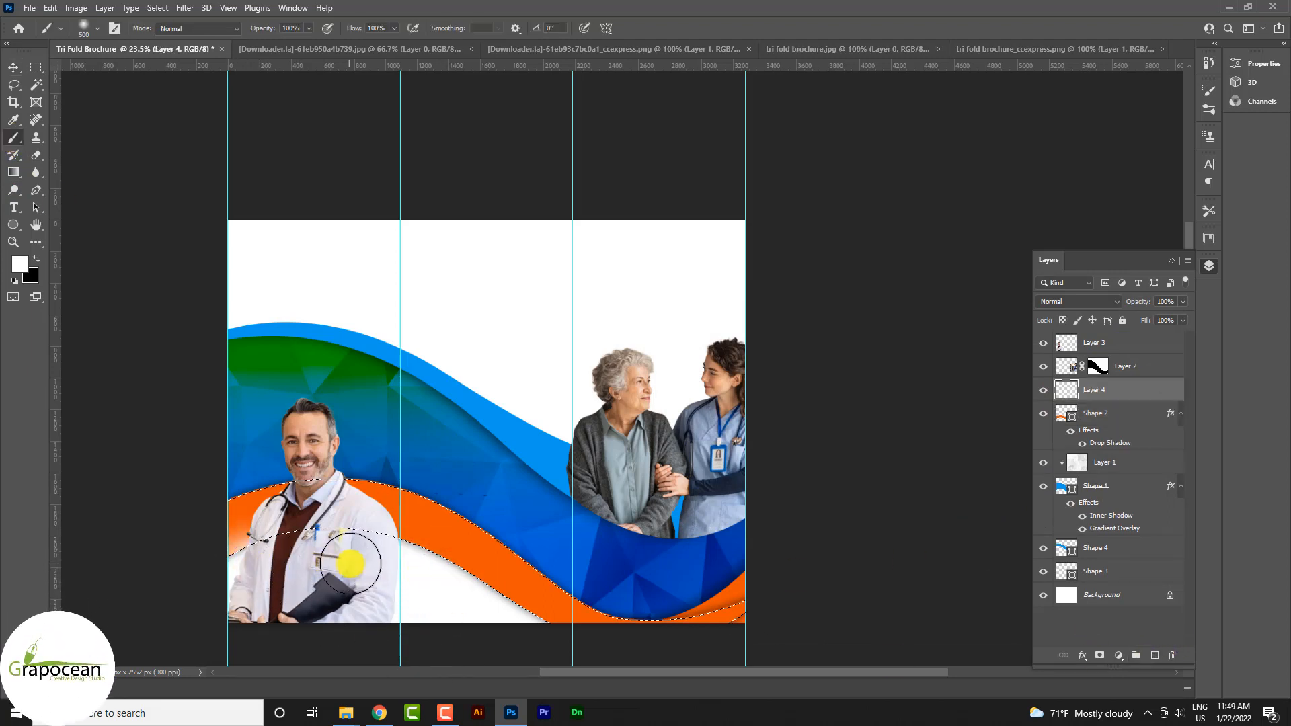
pyautogui.moveTo(422, 574); pyautogui.dragTo(477, 599)
pyautogui.hotkey('ctrl', 'z')
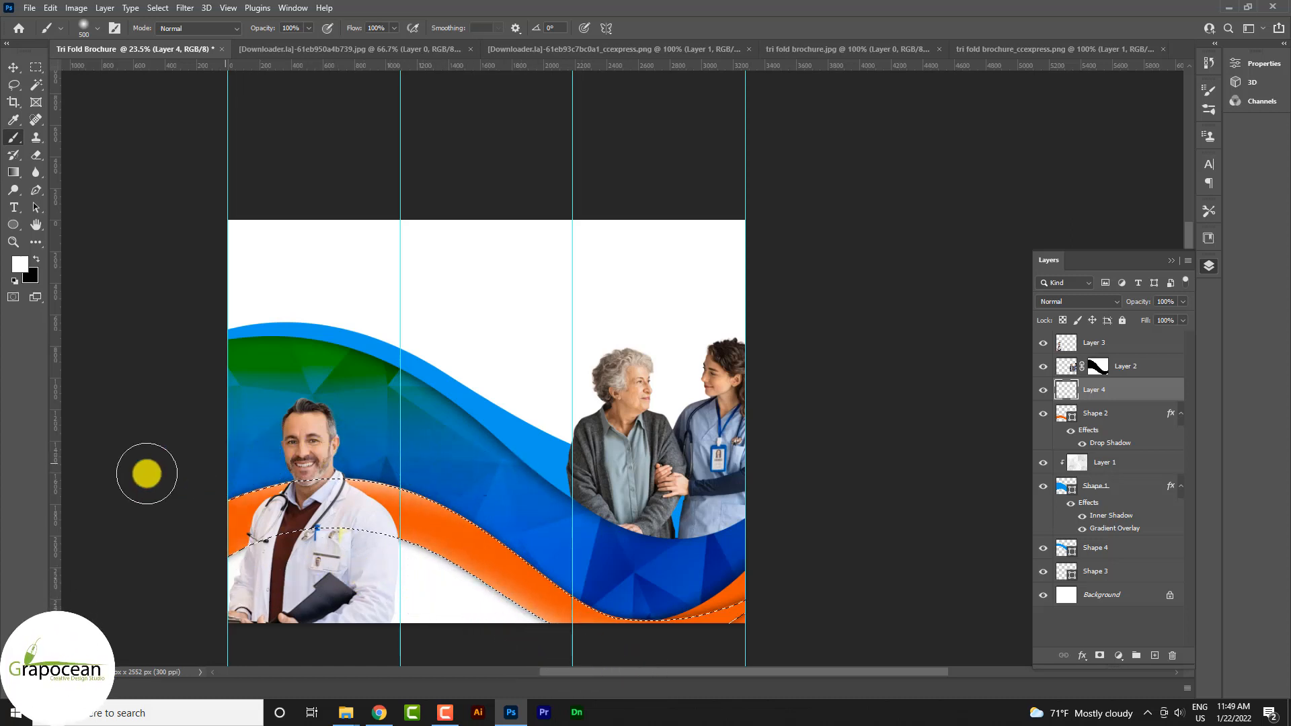
pyautogui.click(49, 69)
pyautogui.click(590, 632)
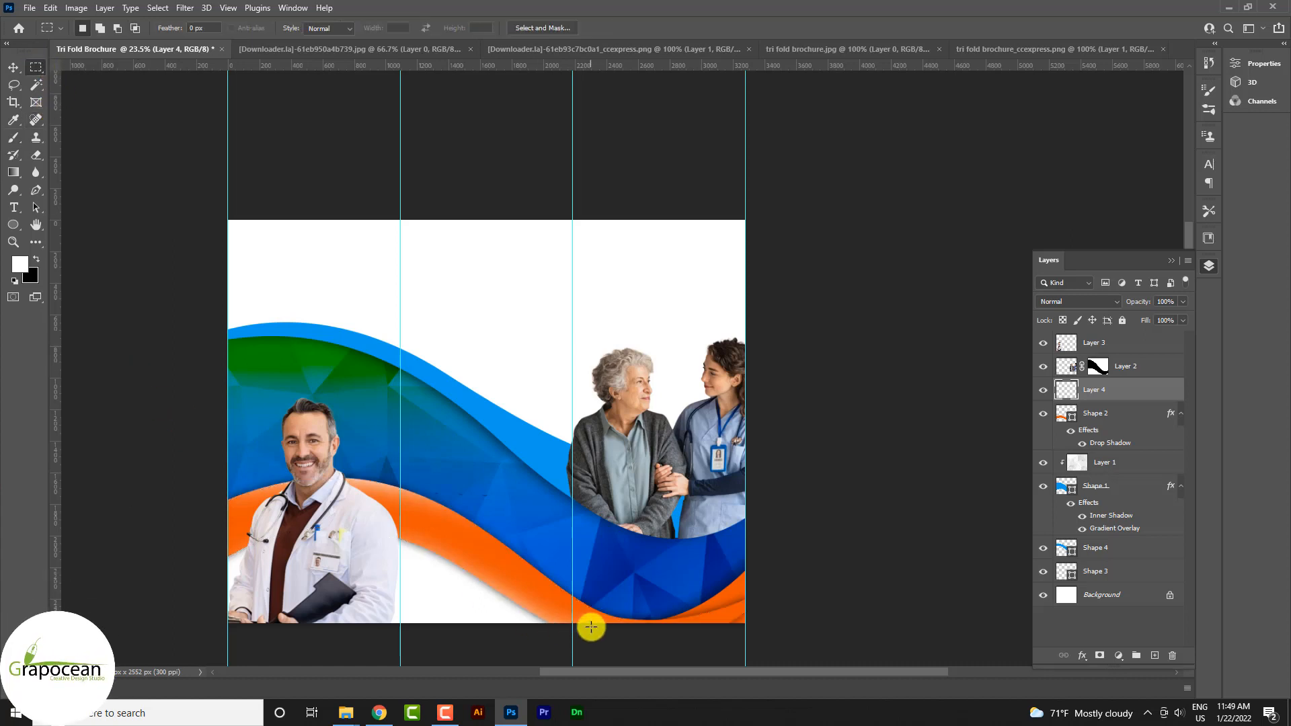
# - Draw a blue circle about 911 px in diameter in the middle panel, layered above the doctor cut-out
pyautogui.scroll(-3, 591, 628)
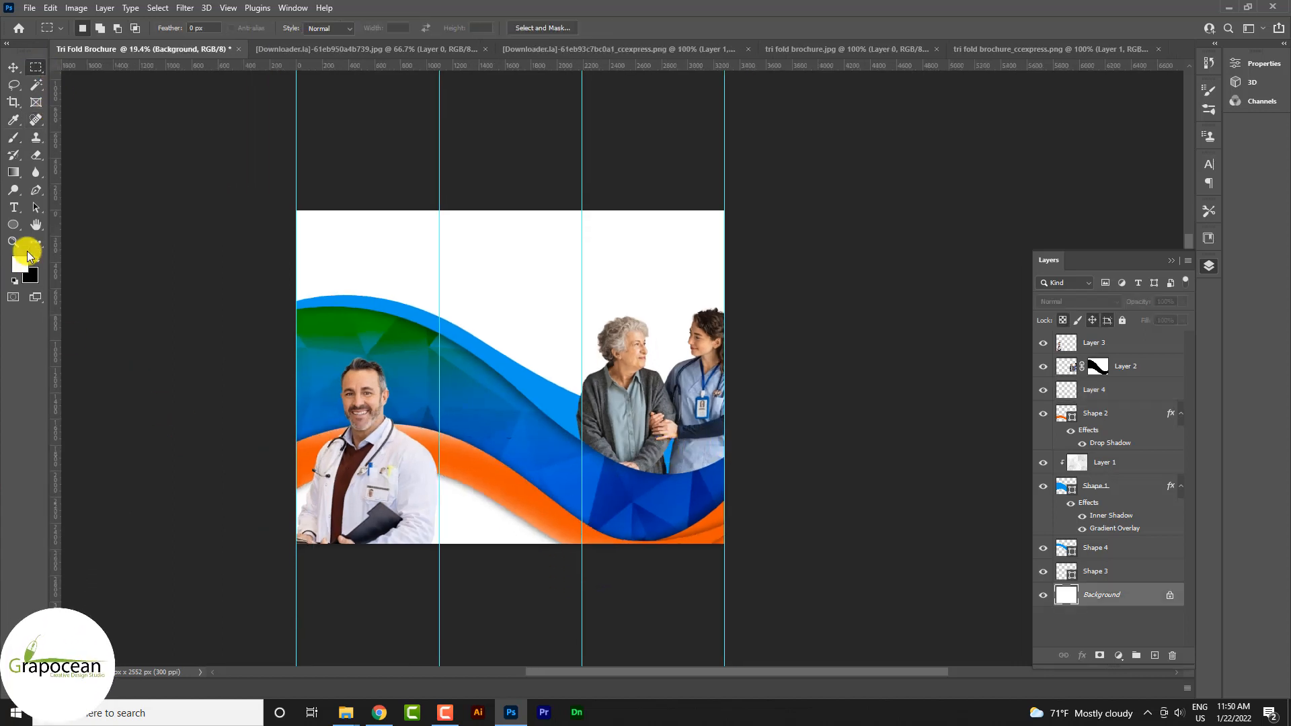
pyautogui.click(14, 207)
pyautogui.click(1132, 347)
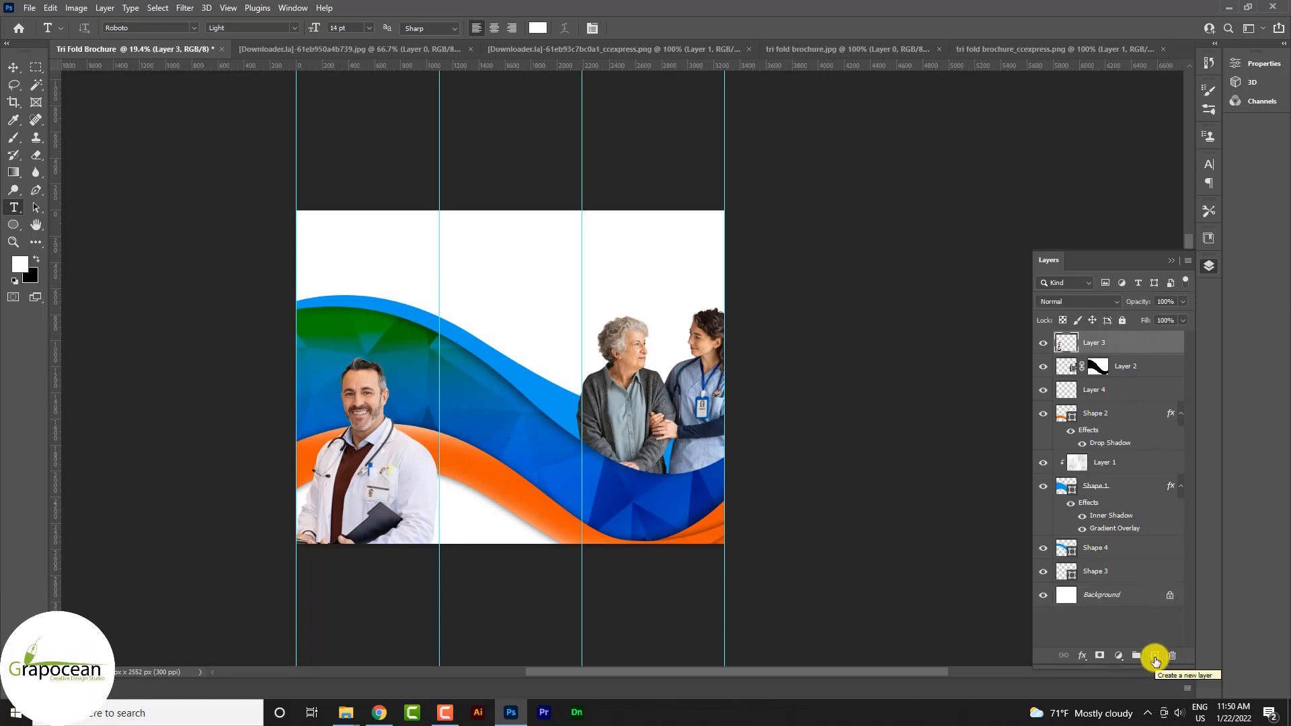
pyautogui.scroll(1, 623, 476)
pyautogui.moveTo(13, 225); pyautogui.dragTo(57, 236)
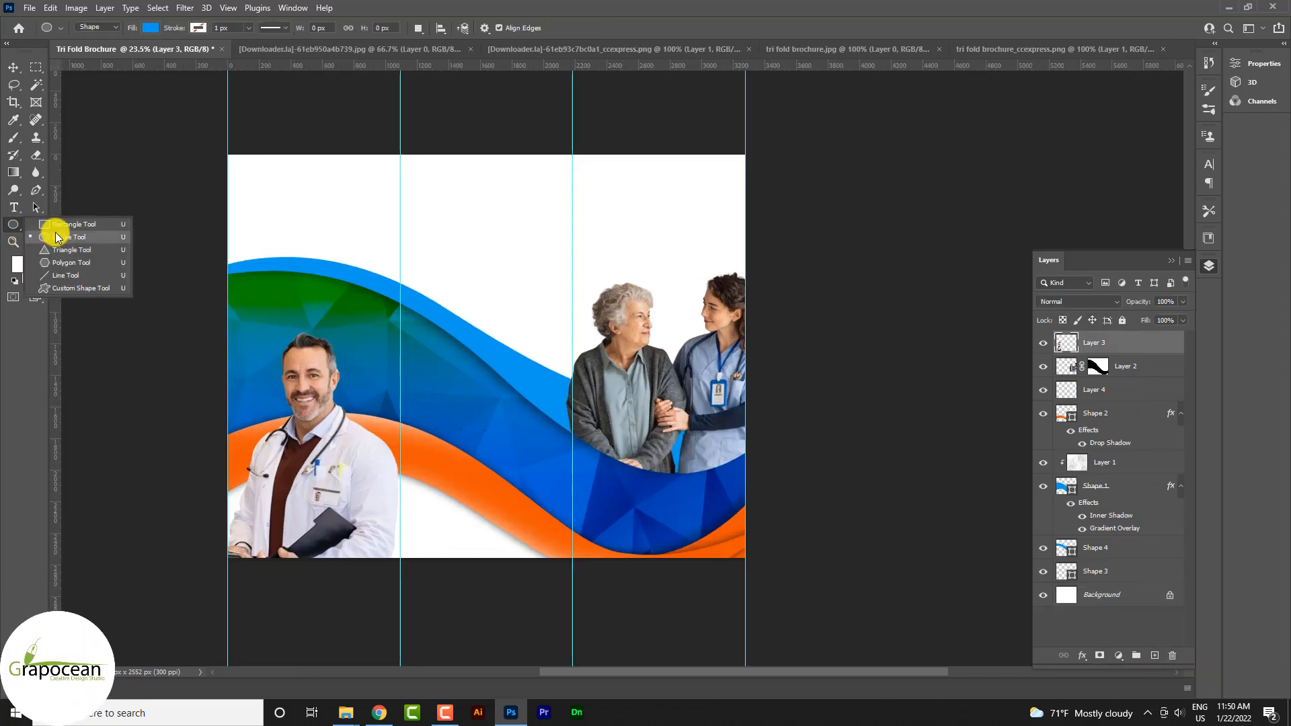
pyautogui.click(65, 240)
pyautogui.moveTo(421, 261); pyautogui.dragTo(565, 424)
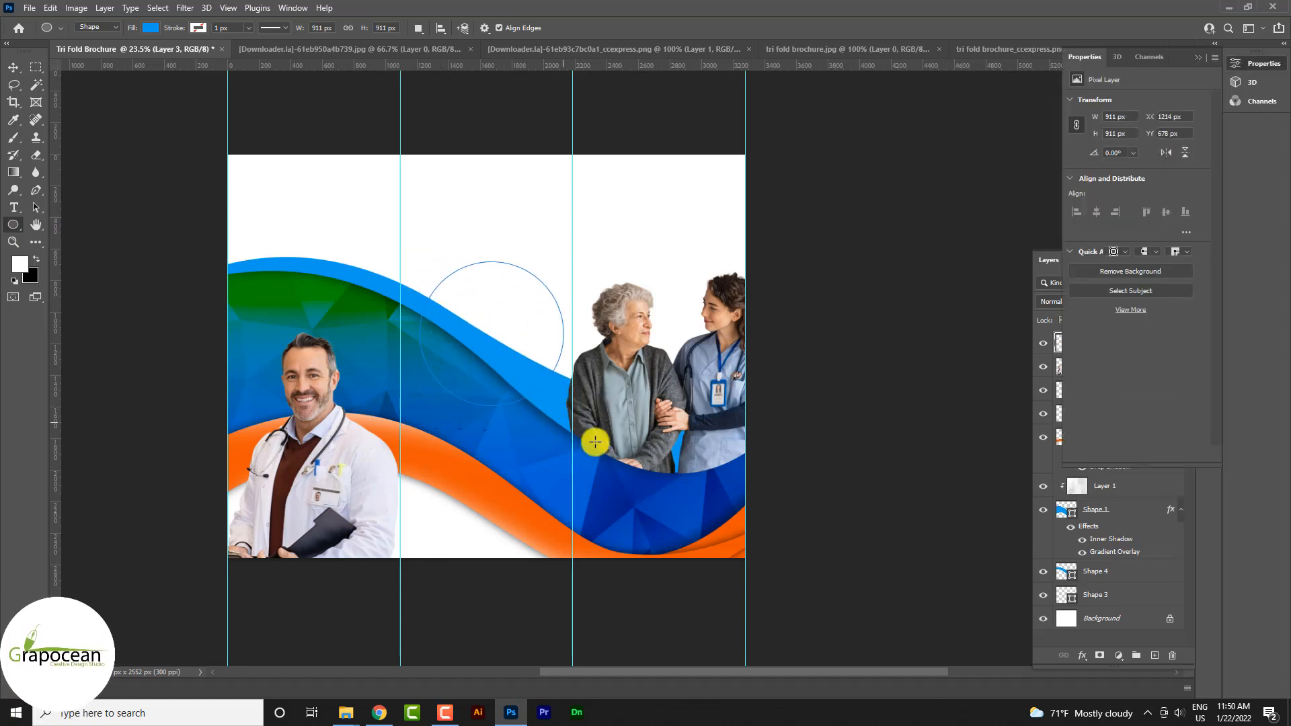
# - Open the image "[Downloader.la]-61eb934484b8d" from the "tri fold brochure" folder
pyautogui.click(23, 15)
pyautogui.click(41, 37)
pyautogui.click(800, 192)
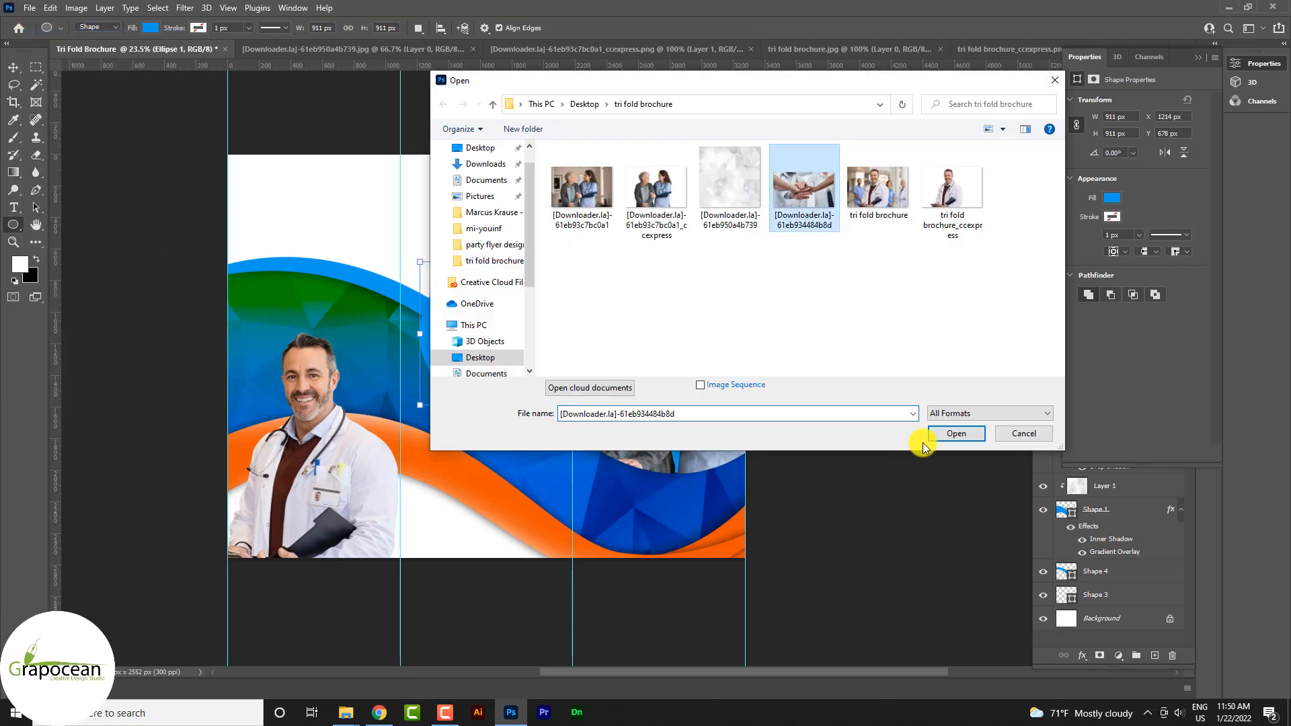
pyautogui.click(955, 433)
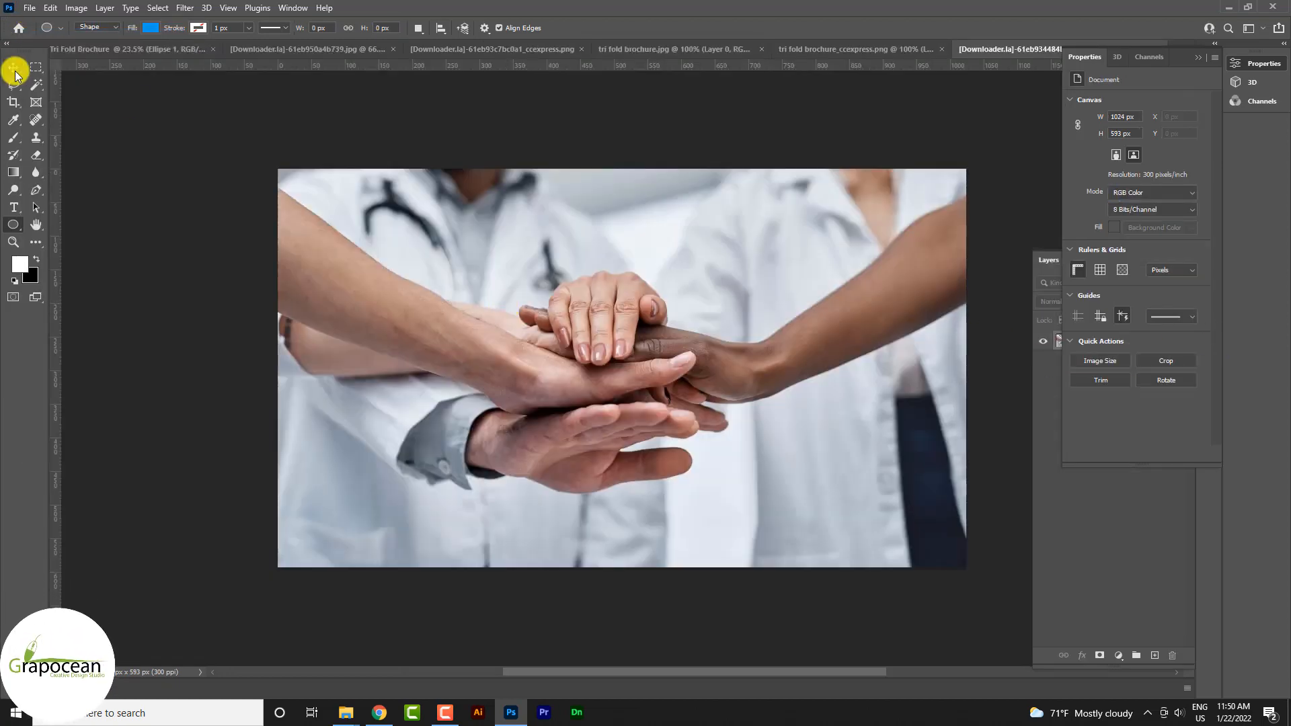
# - Unlock the stacked-hands photo's background layer and bring the photo into the brochure over the blue circle
pyautogui.click(14, 68)
pyautogui.moveTo(721, 365); pyautogui.dragTo(764, 372)
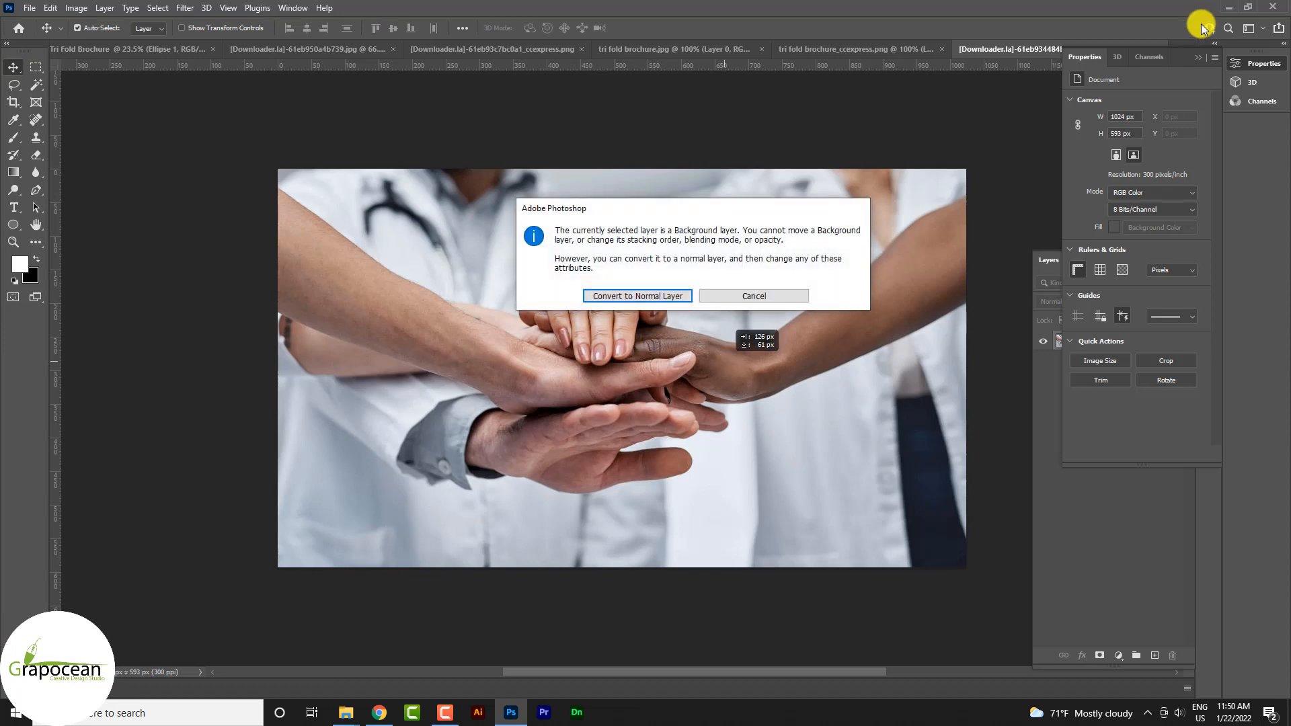
pyautogui.click(754, 295)
pyautogui.click(1214, 43)
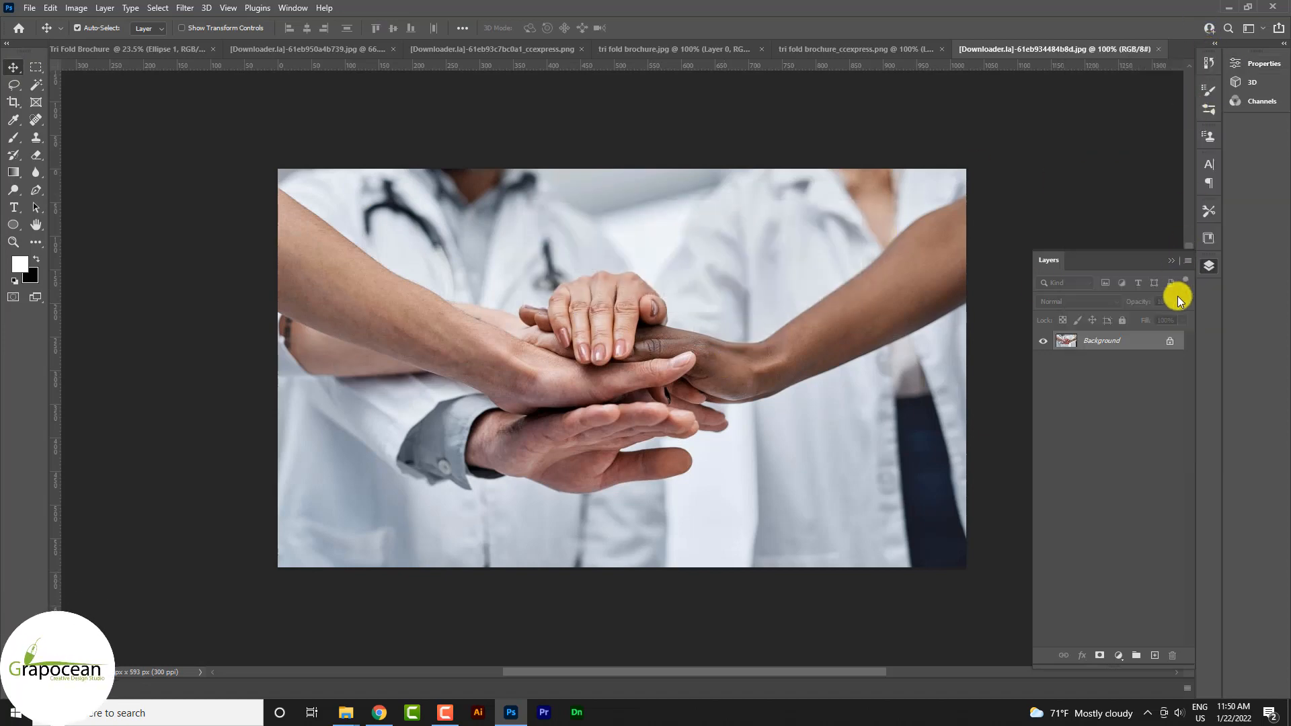
pyautogui.click(1176, 345)
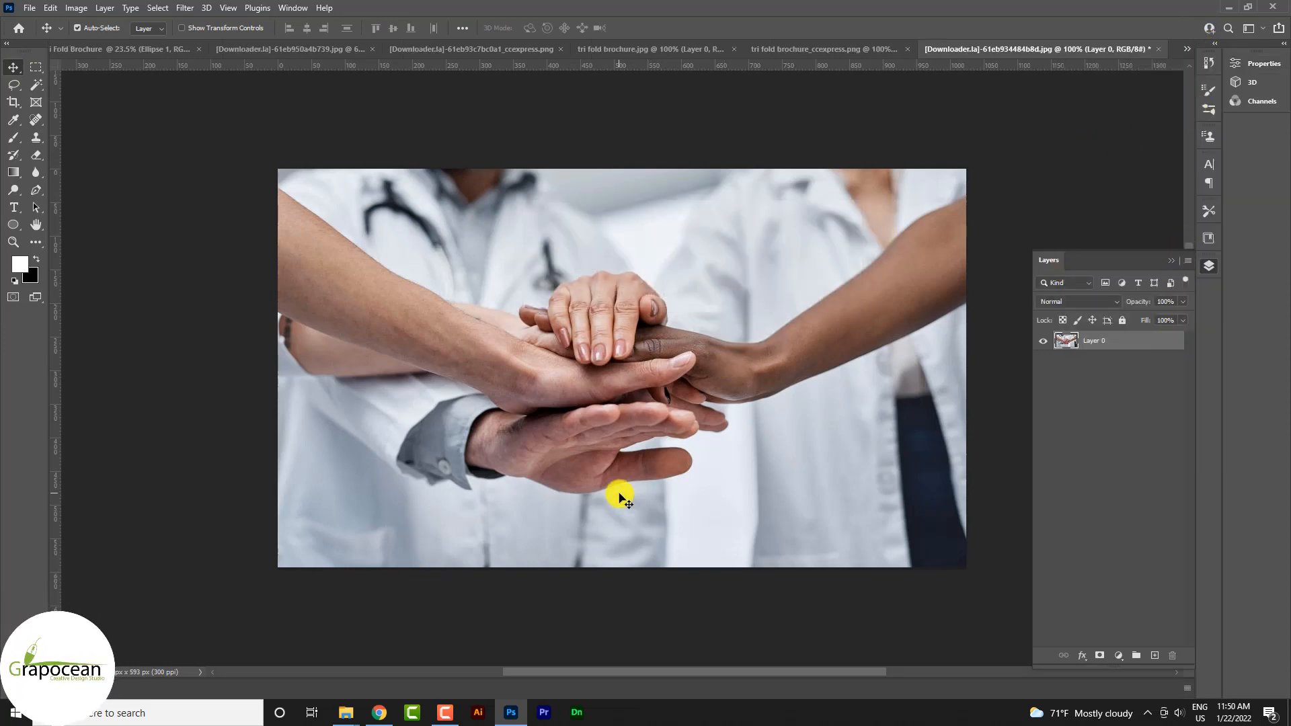
pyautogui.moveTo(591, 352); pyautogui.dragTo(135, 52)
pyautogui.moveTo(479, 361); pyautogui.dragTo(480, 362)
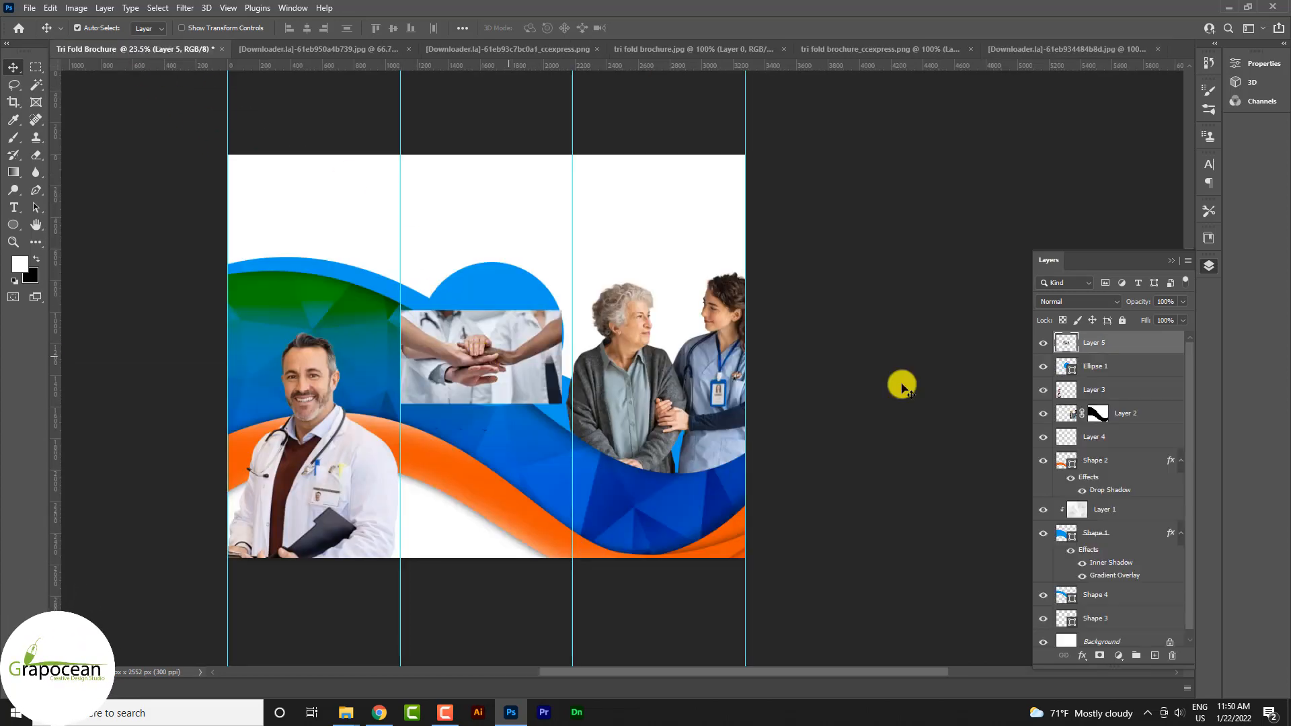
# - Clip the stacked-hands photo to the circle, scale it to about 182% and position it to fill the circle
pyautogui.rightClick(1118, 346)
pyautogui.click(1001, 390)
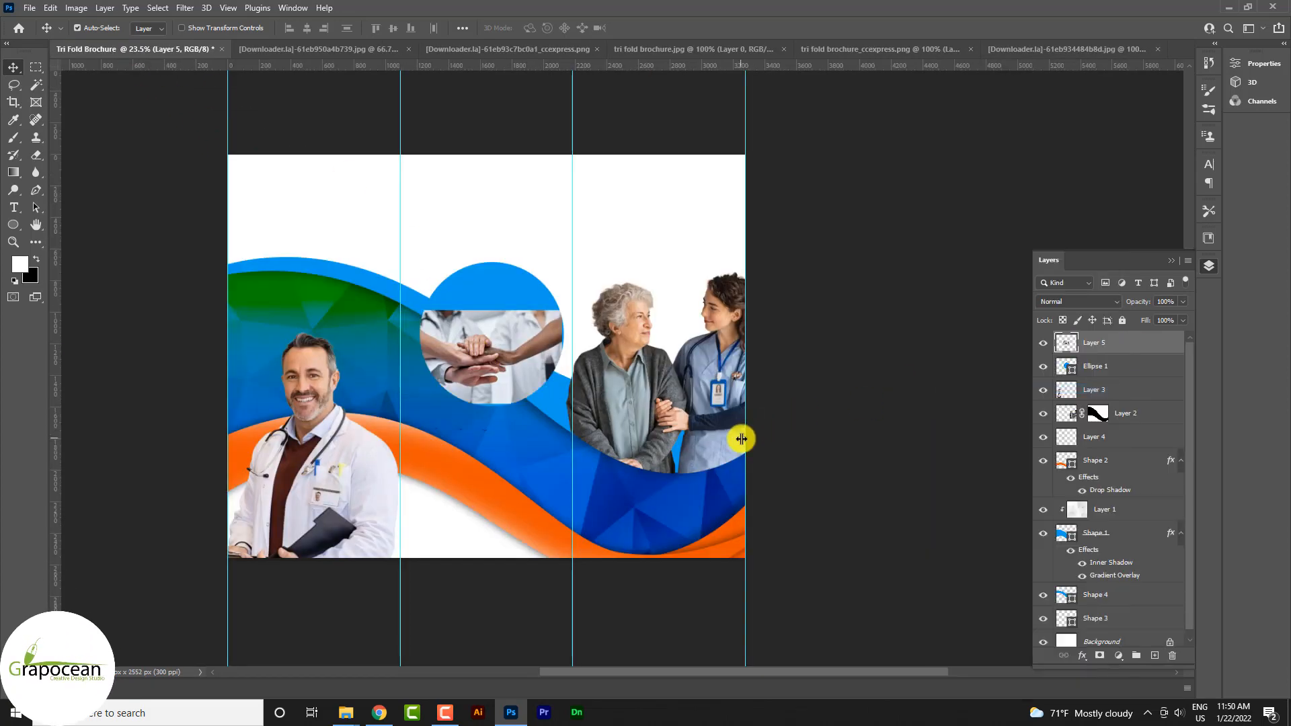
pyautogui.hotkey('ctrl', 't')
pyautogui.moveTo(563, 405); pyautogui.dragTo(630, 443)
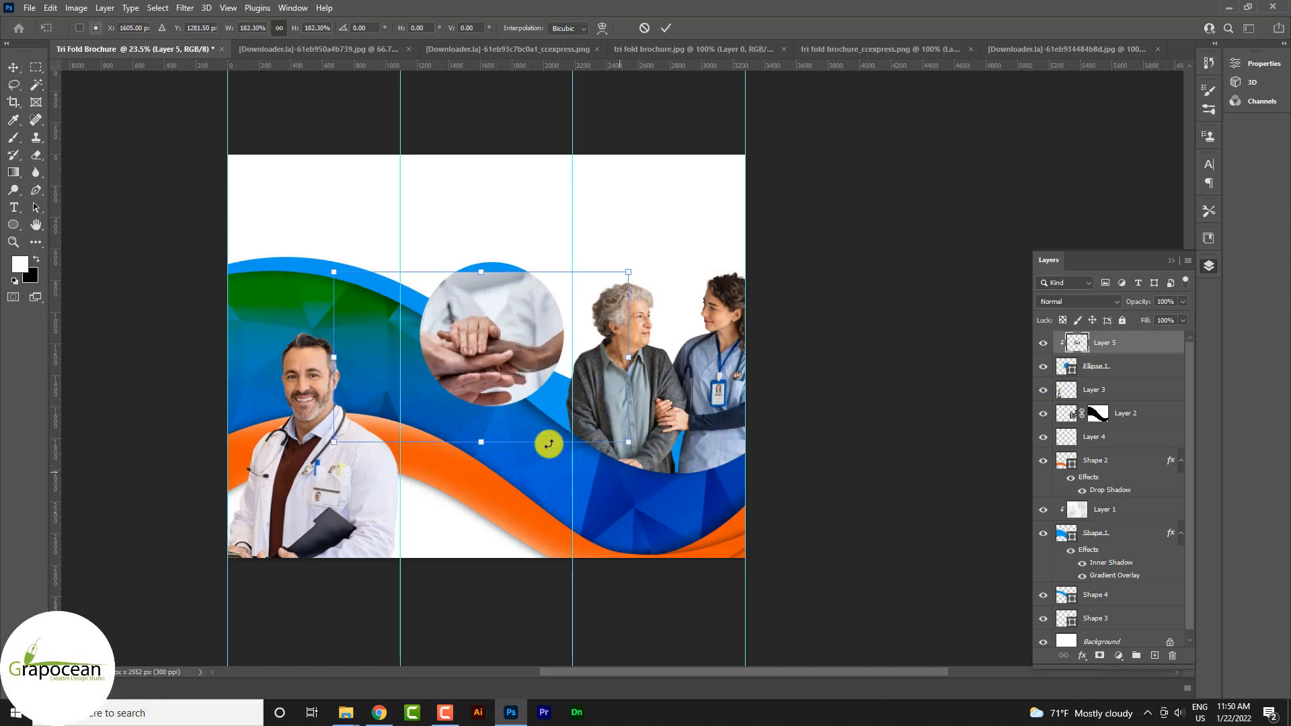
pyautogui.moveTo(496, 434); pyautogui.dragTo(510, 403)
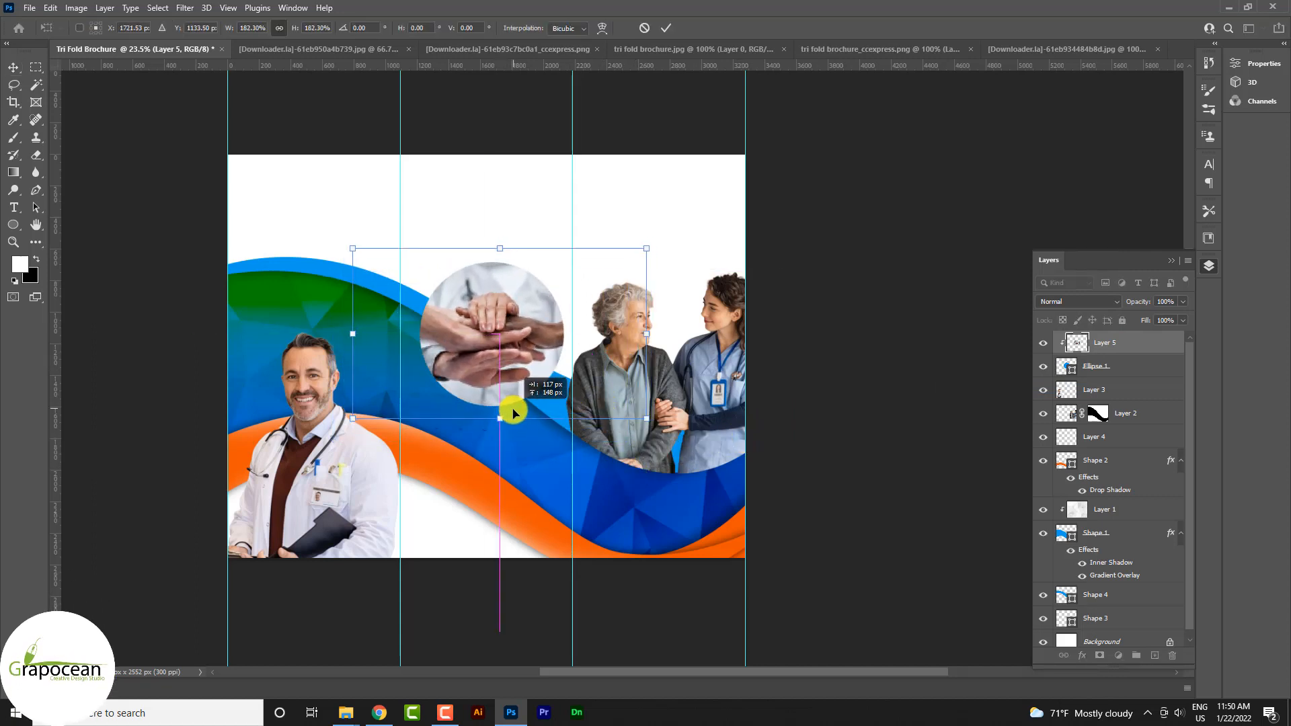
pyautogui.click(666, 27)
# - Add an outside stroke about 36 px wide to the circle framing the stacked-hands photo
pyautogui.click(1104, 374)
pyautogui.click(1153, 130)
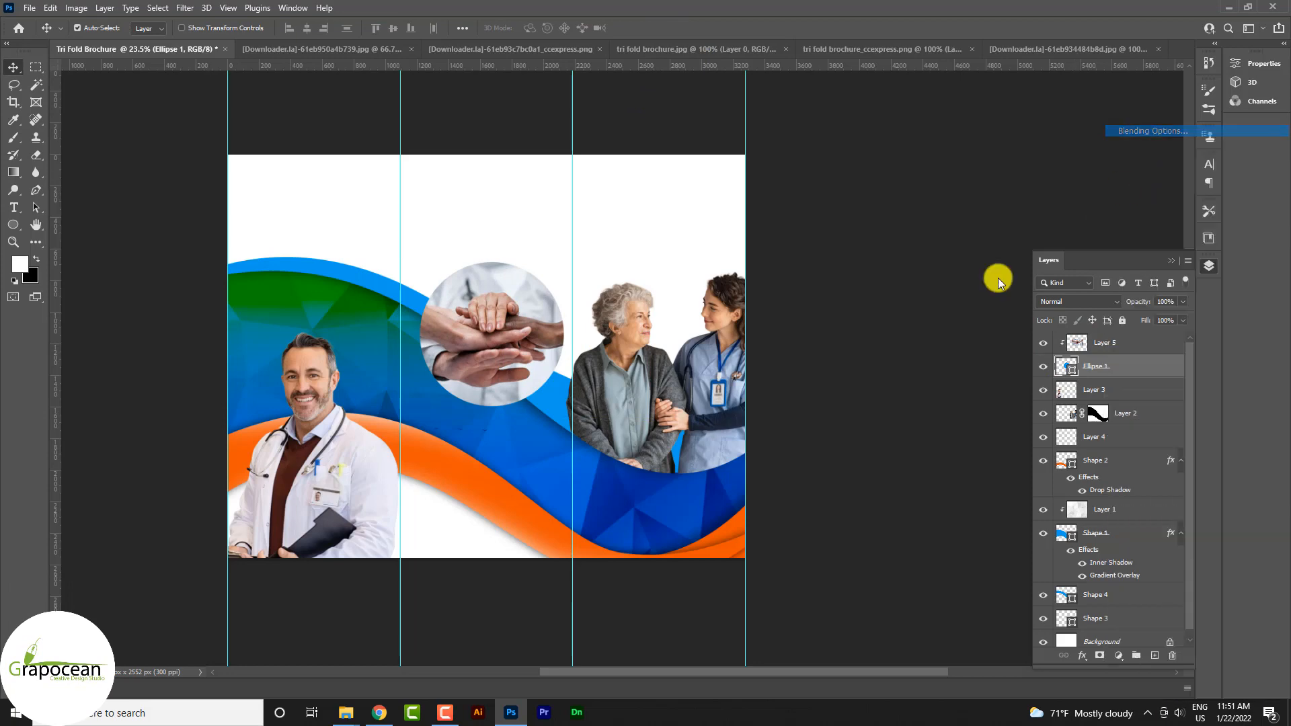
pyautogui.click(681, 425)
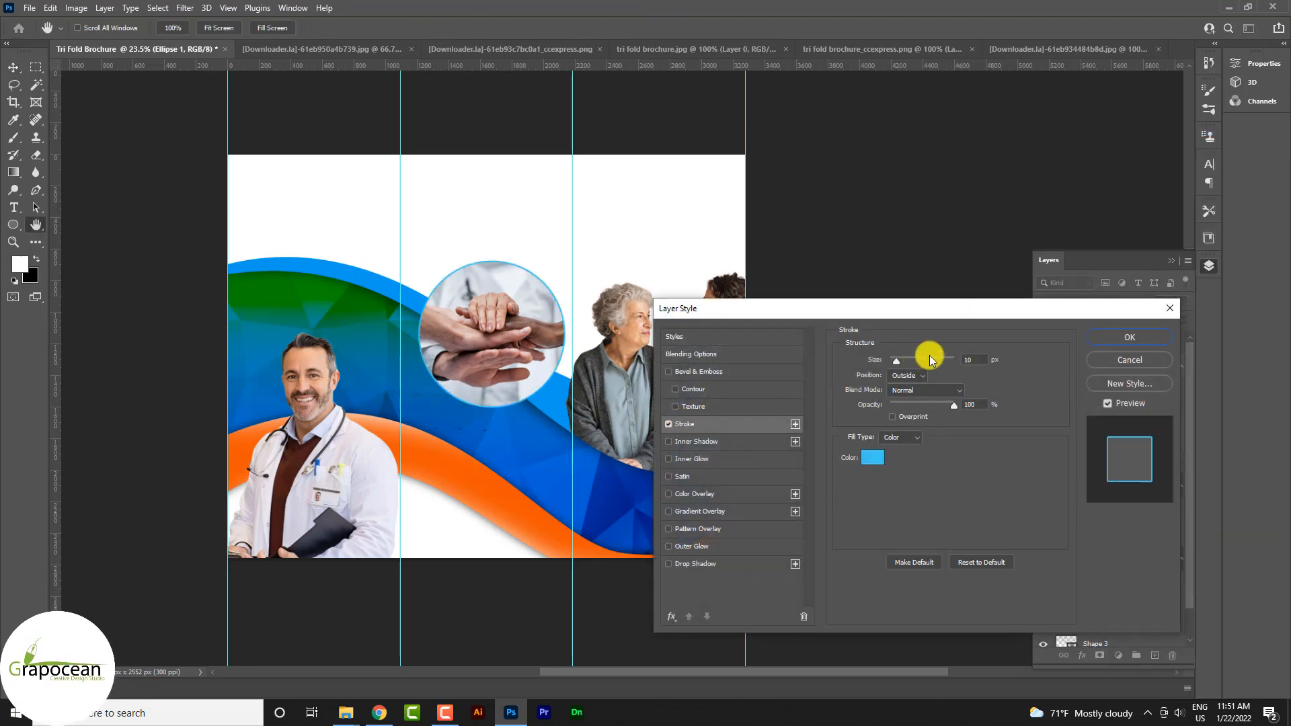
pyautogui.moveTo(898, 361); pyautogui.dragTo(903, 361)
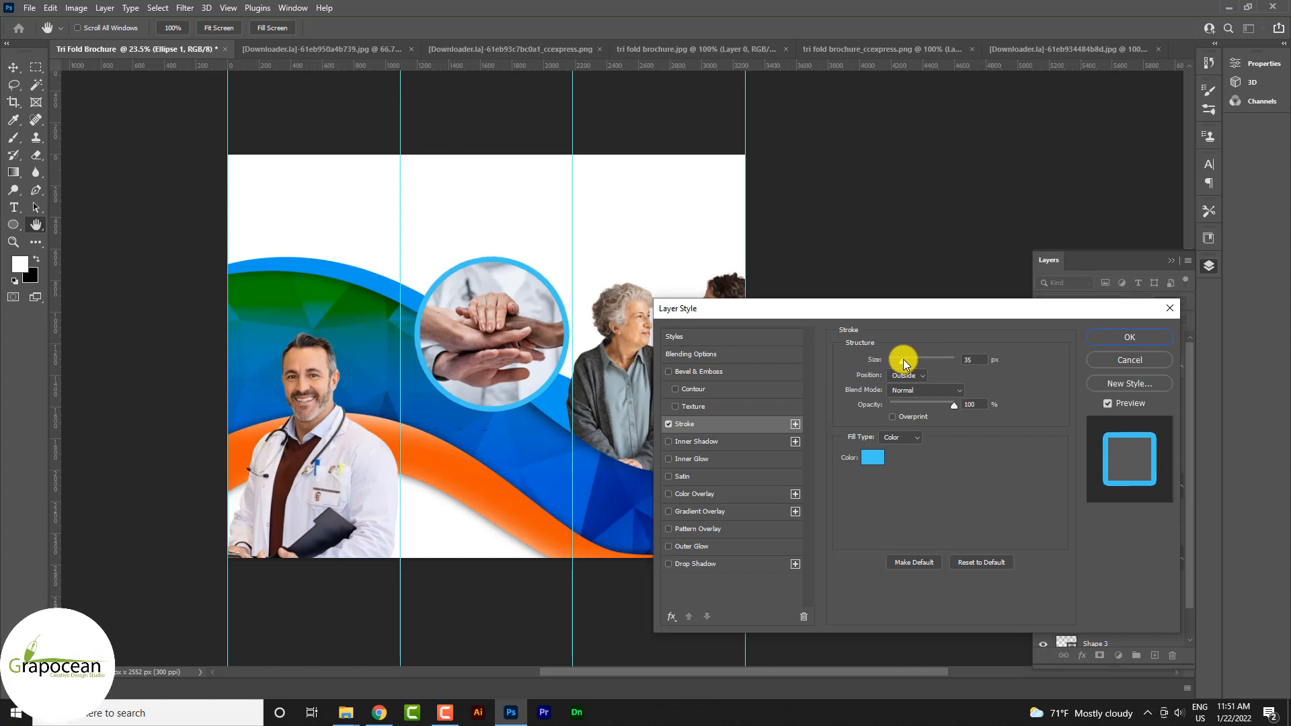
# - Colour the circle's stroke with the bright blue sampled from the wave's upper edge and apply the layer style
pyautogui.click(888, 462)
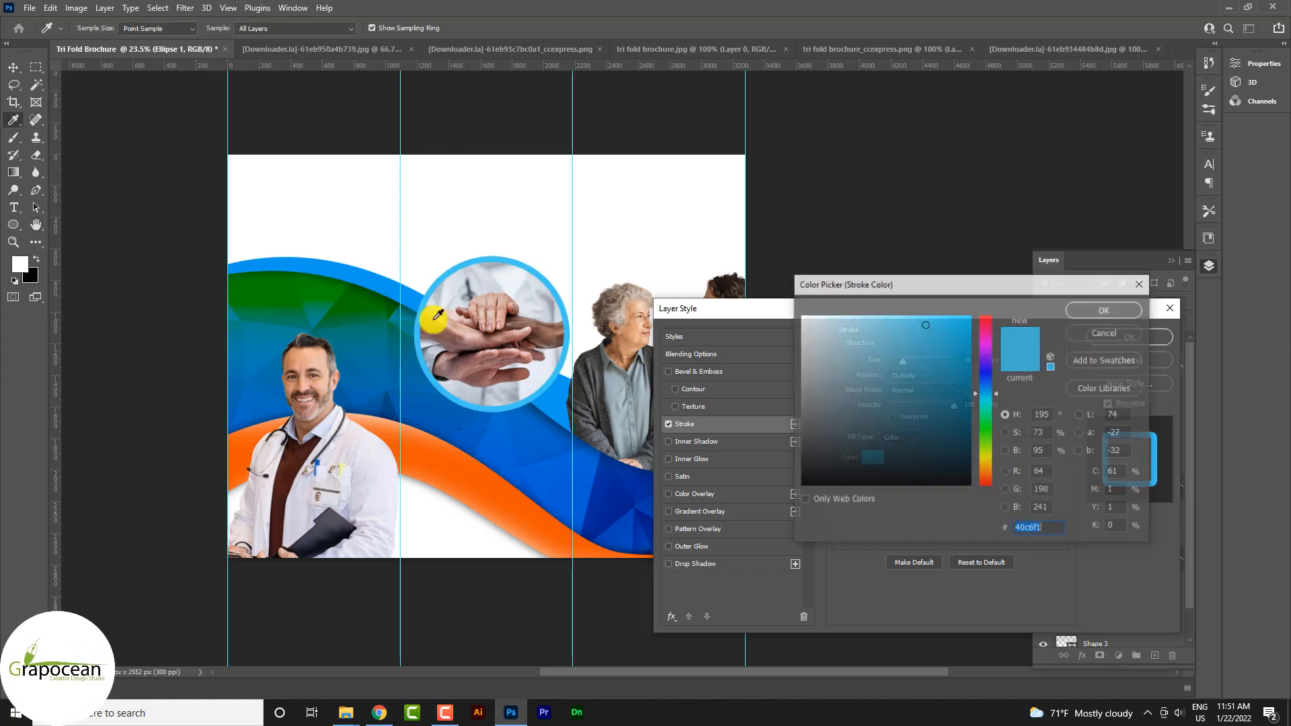
pyautogui.click(362, 273)
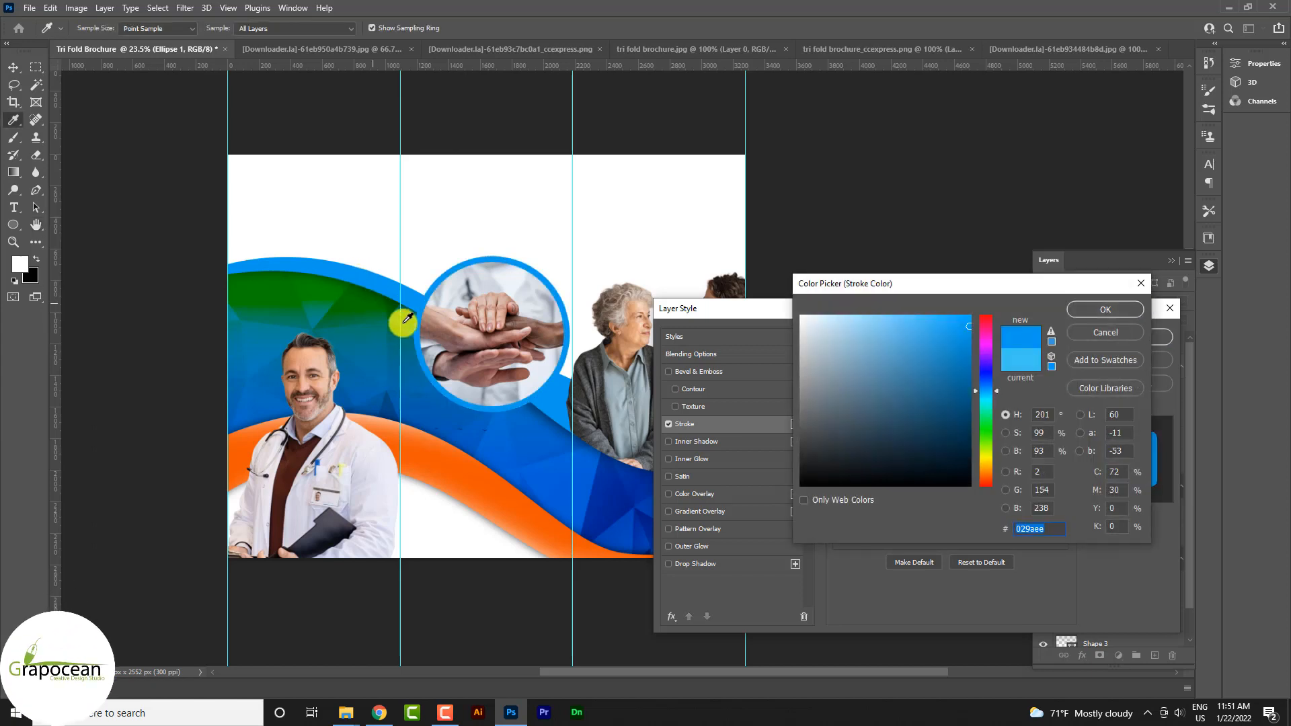
pyautogui.click(453, 469)
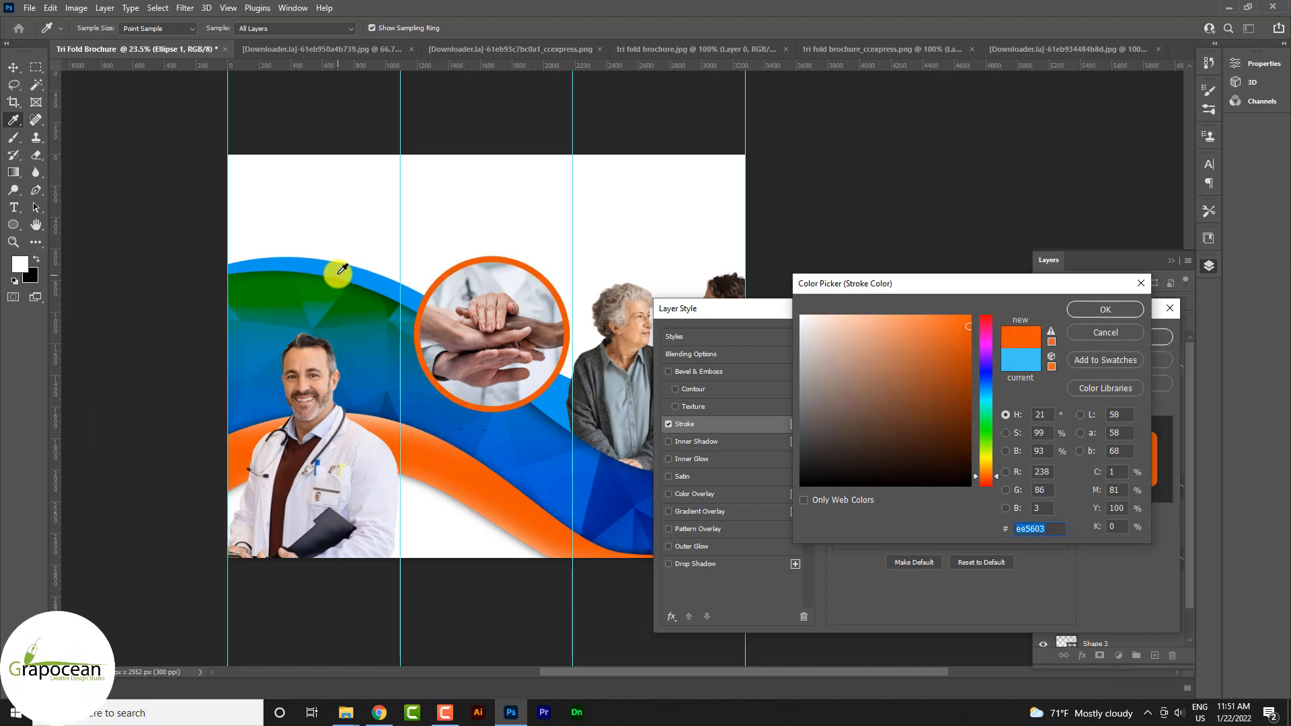
pyautogui.click(1106, 310)
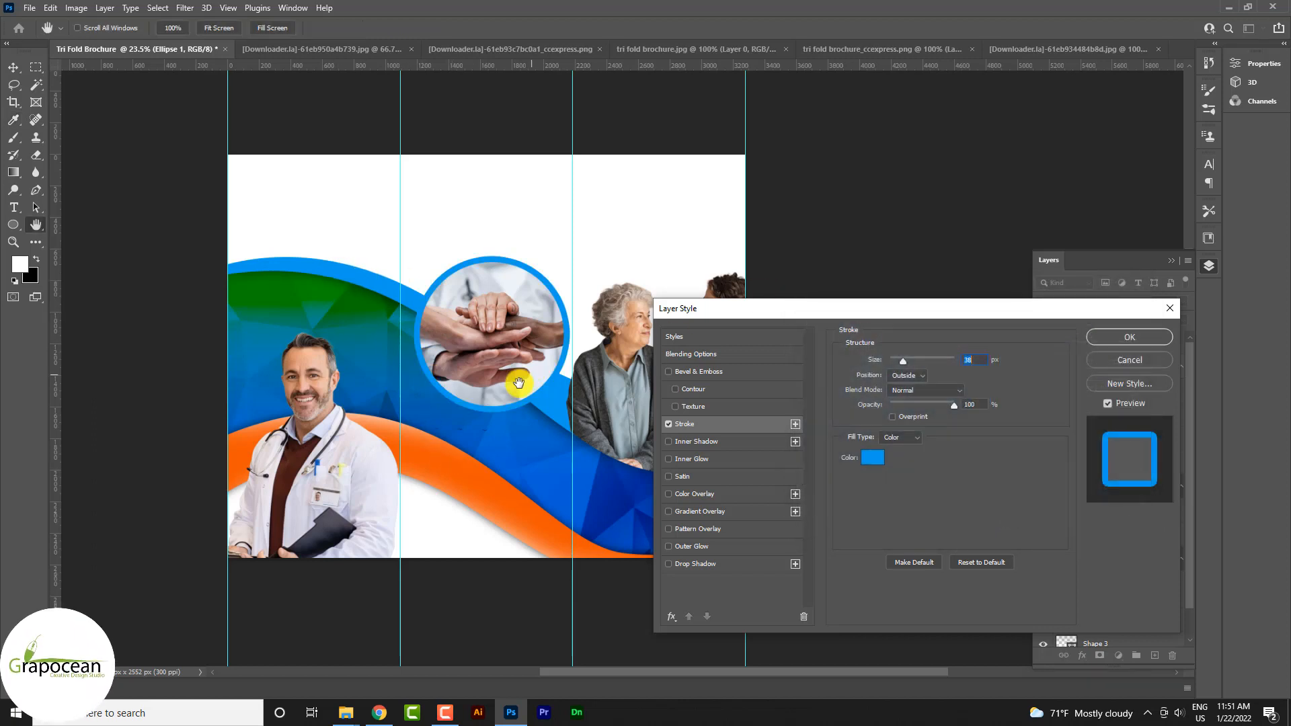
pyautogui.click(1136, 336)
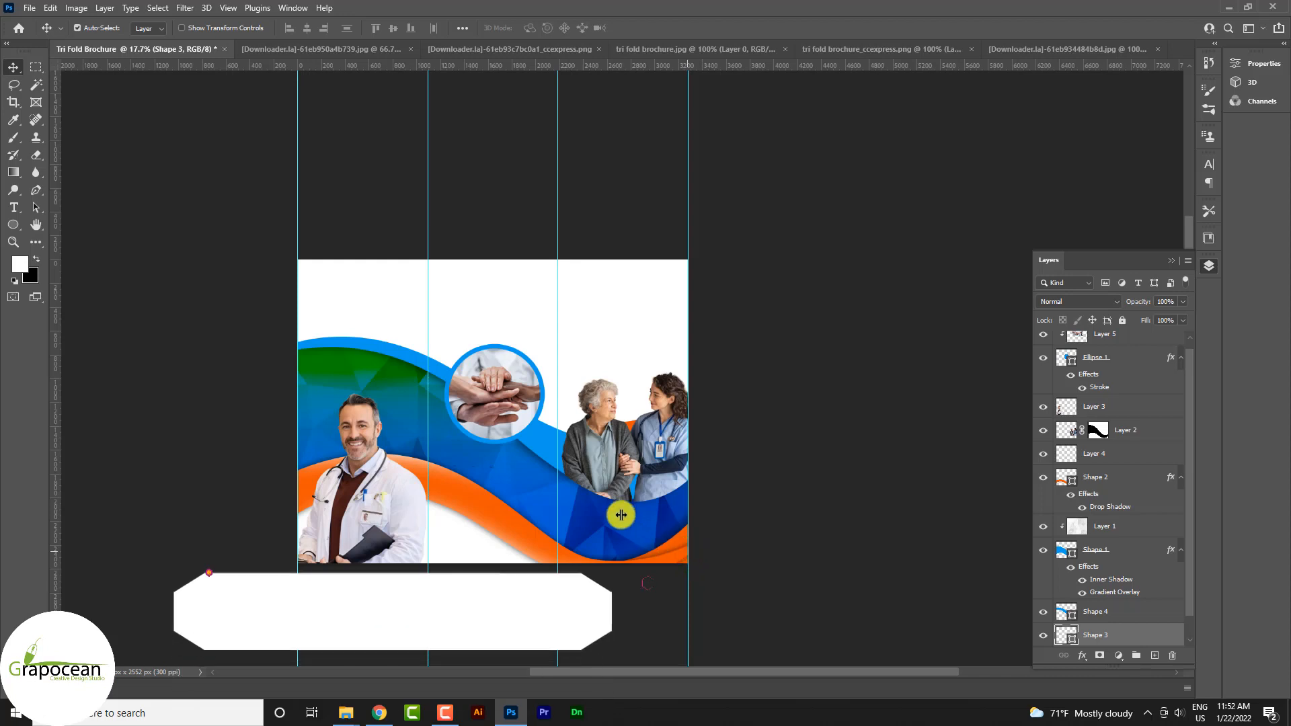
# - Start a text layer above the stacked-hands photo layer, near the first panel's top, in orange sampled from the curved band
pyautogui.scroll(2, 446, 481)
pyautogui.click(13, 207)
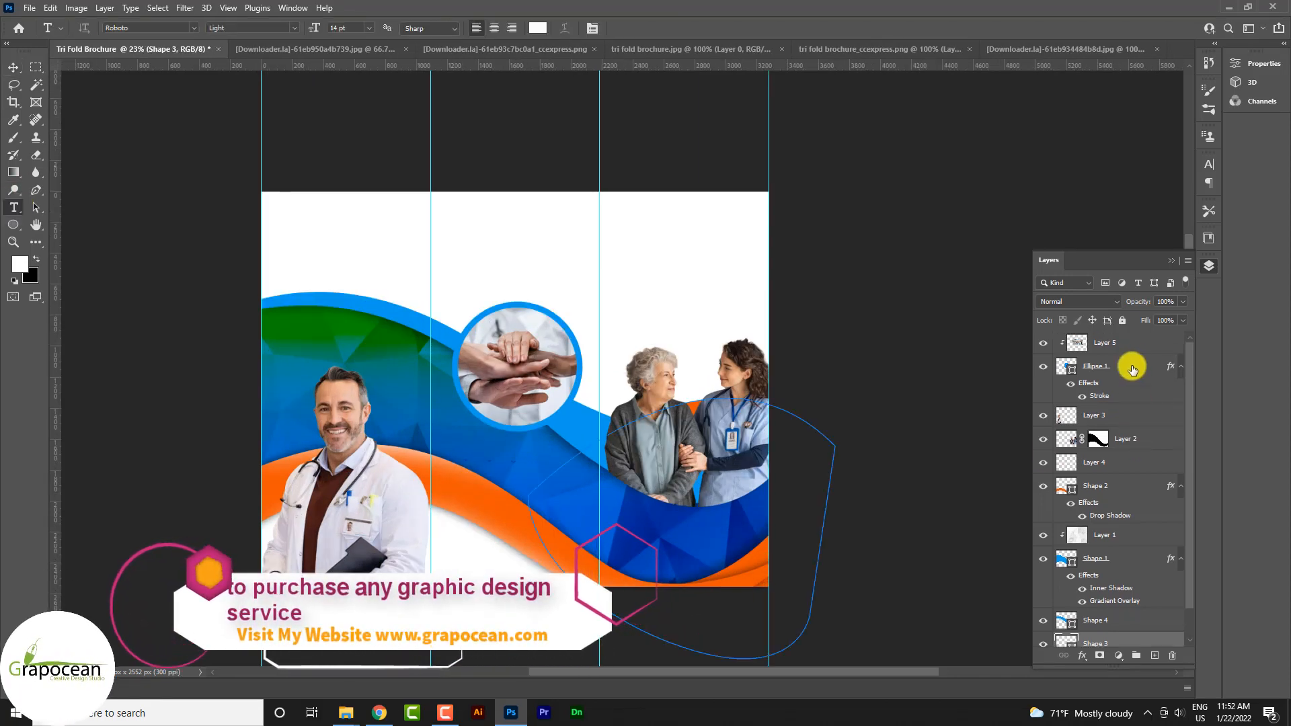
pyautogui.click(1127, 339)
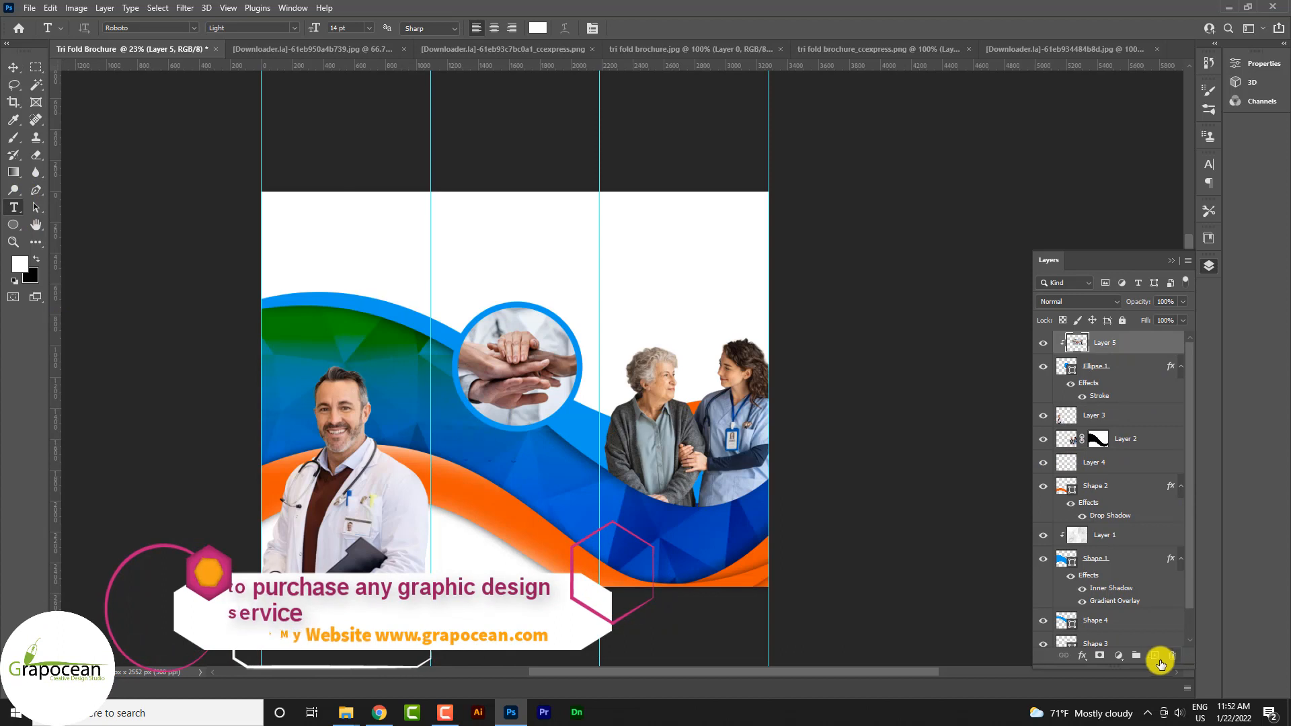
pyautogui.click(300, 233)
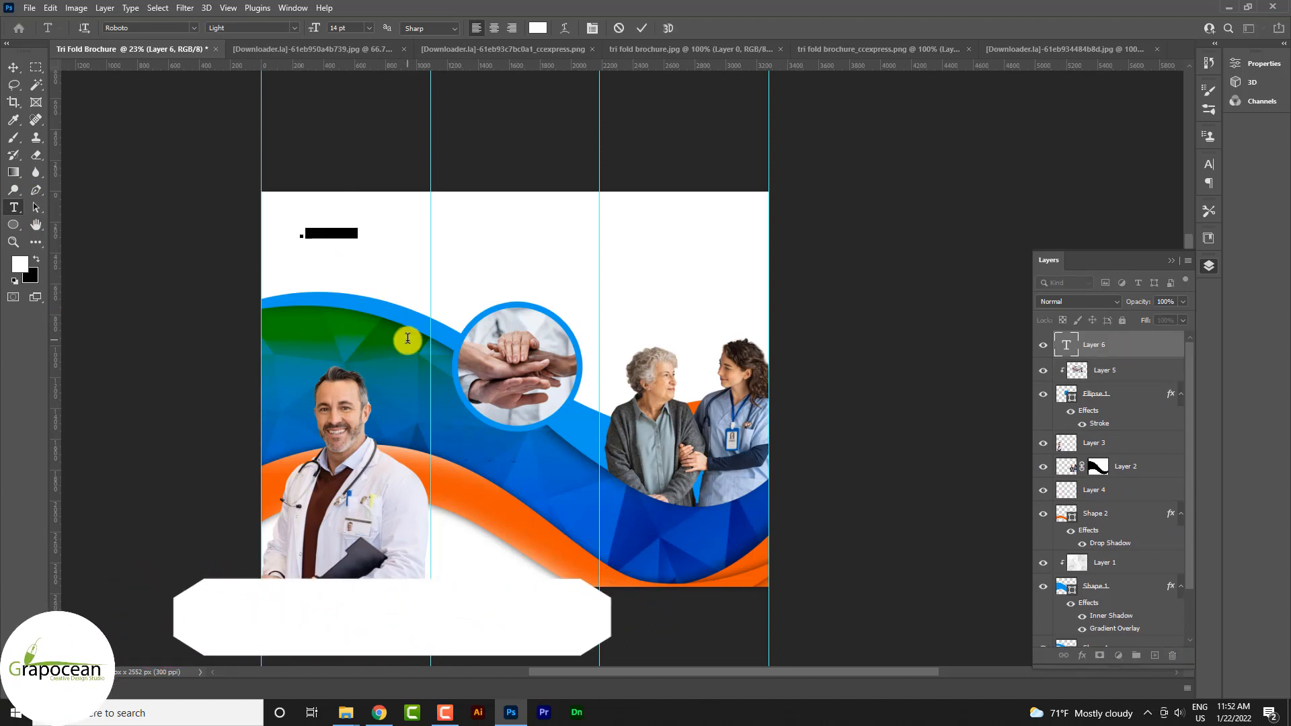
pyautogui.click(538, 28)
pyautogui.click(422, 461)
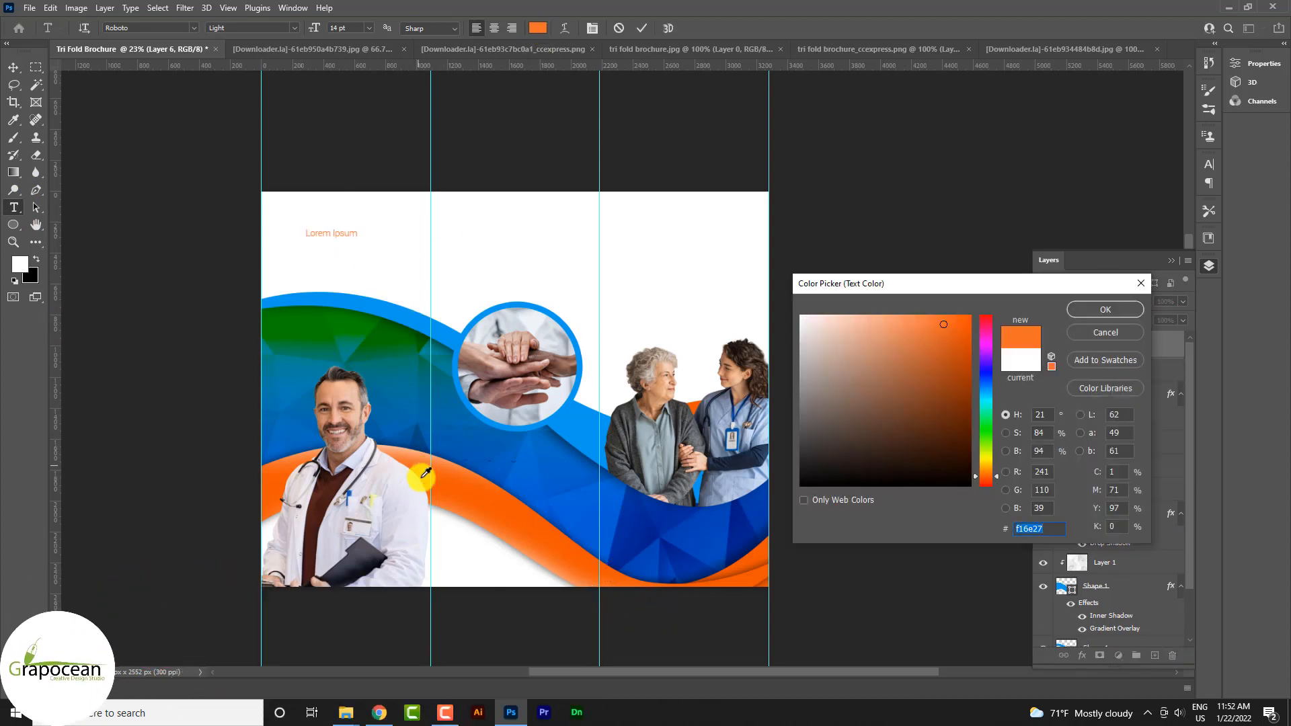
pyautogui.click(1111, 309)
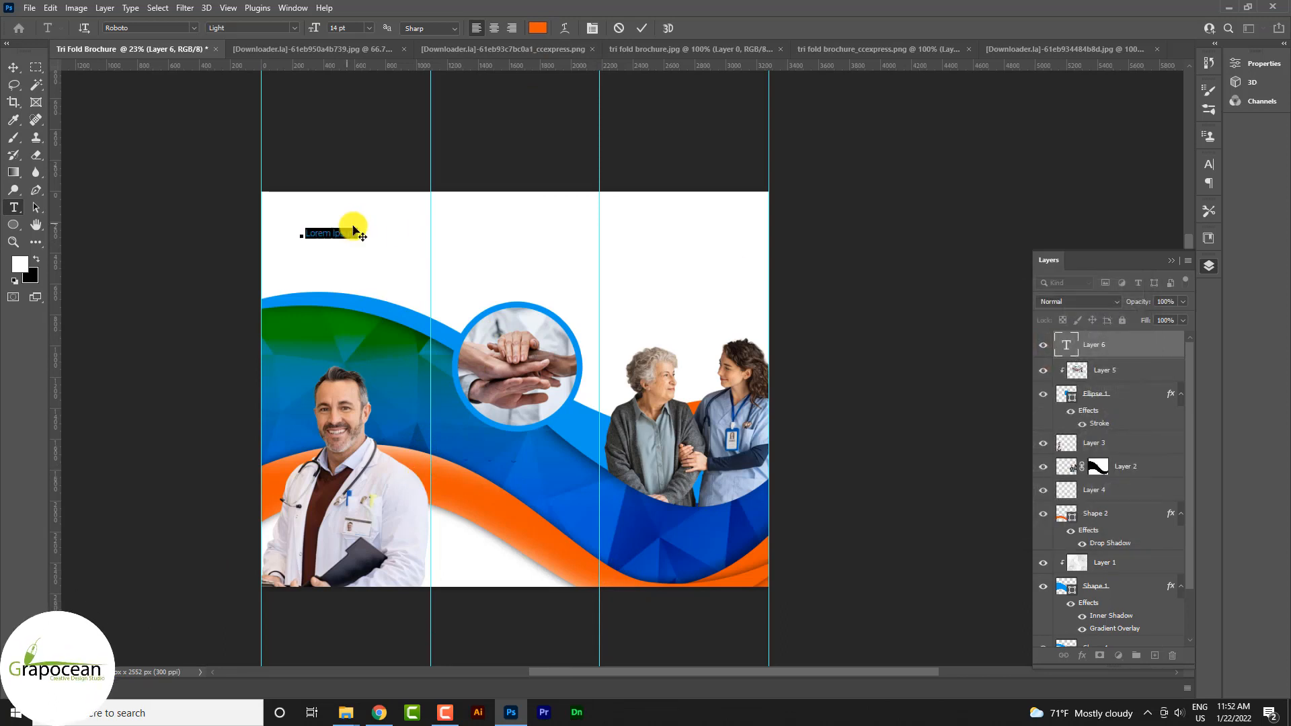
# - Replace the placeholder text with "Creative Doctor Brochure Design"
pyautogui.press('BackSpace')
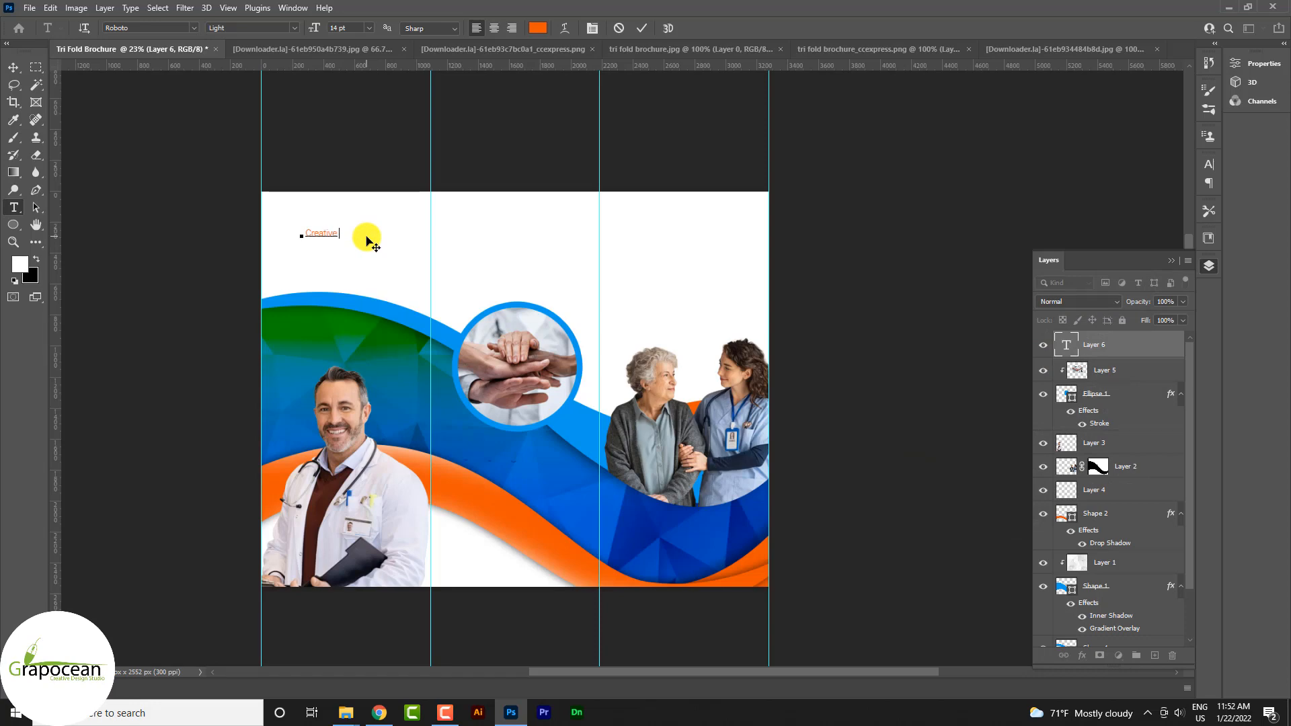
pyautogui.scroll(3, 367, 240)
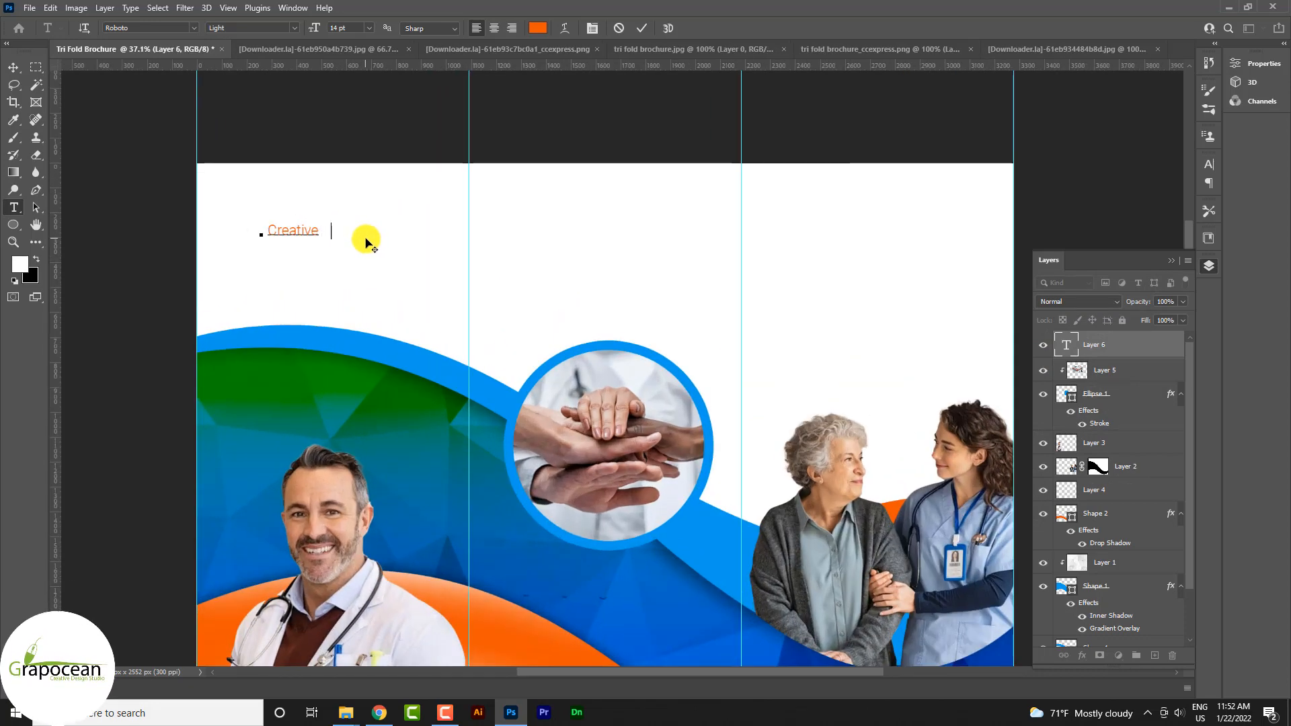
pyautogui.write('Creative Doctor El')
pyautogui.press('BackSpace')
pyautogui.press('BackSpace')
pyautogui.press('BackSpace')
pyautogui.press('BackSpace')
pyautogui.press('BackSpace')
pyautogui.press('BackSpace')
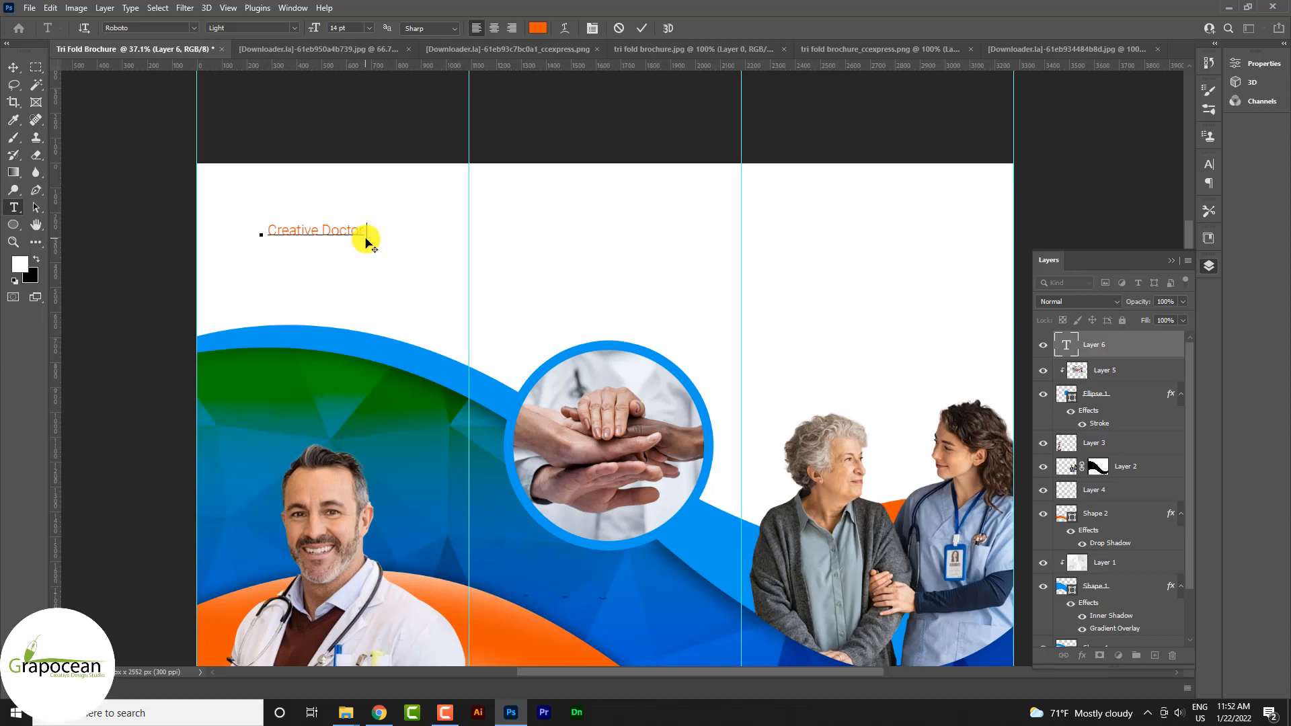
pyautogui.write('Br ')
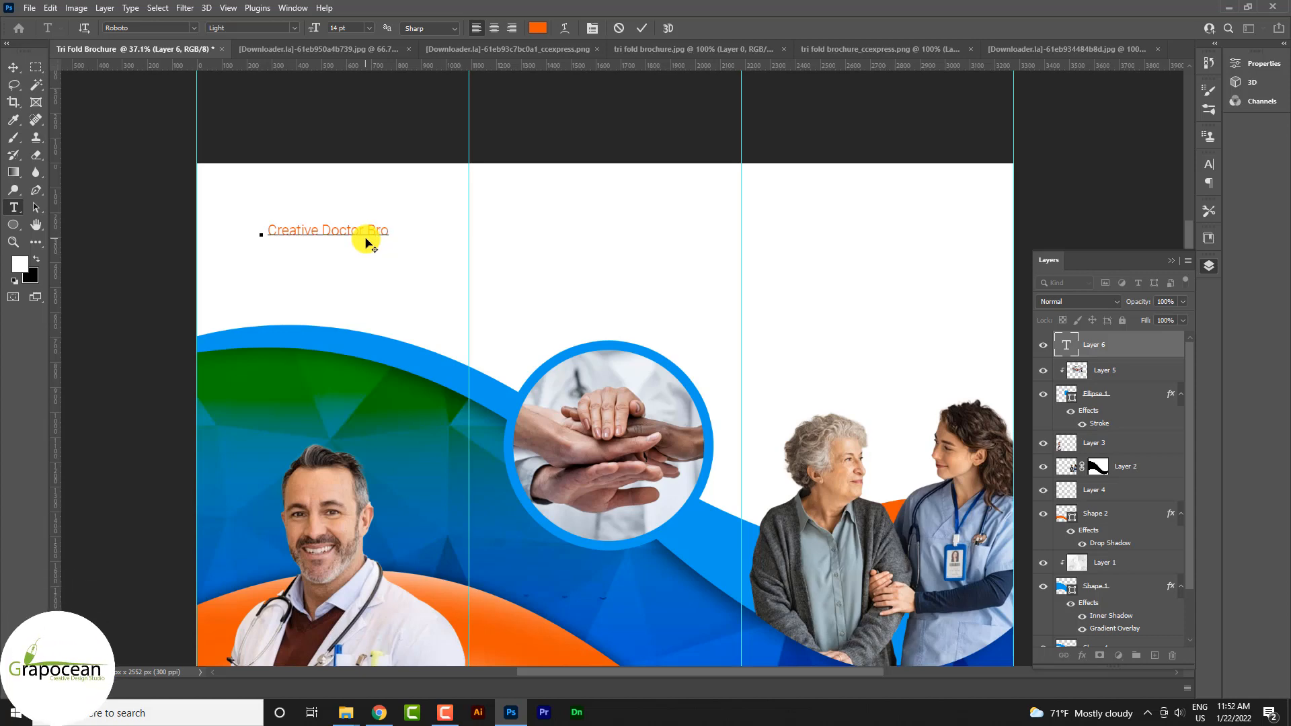
pyautogui.write(' ure')
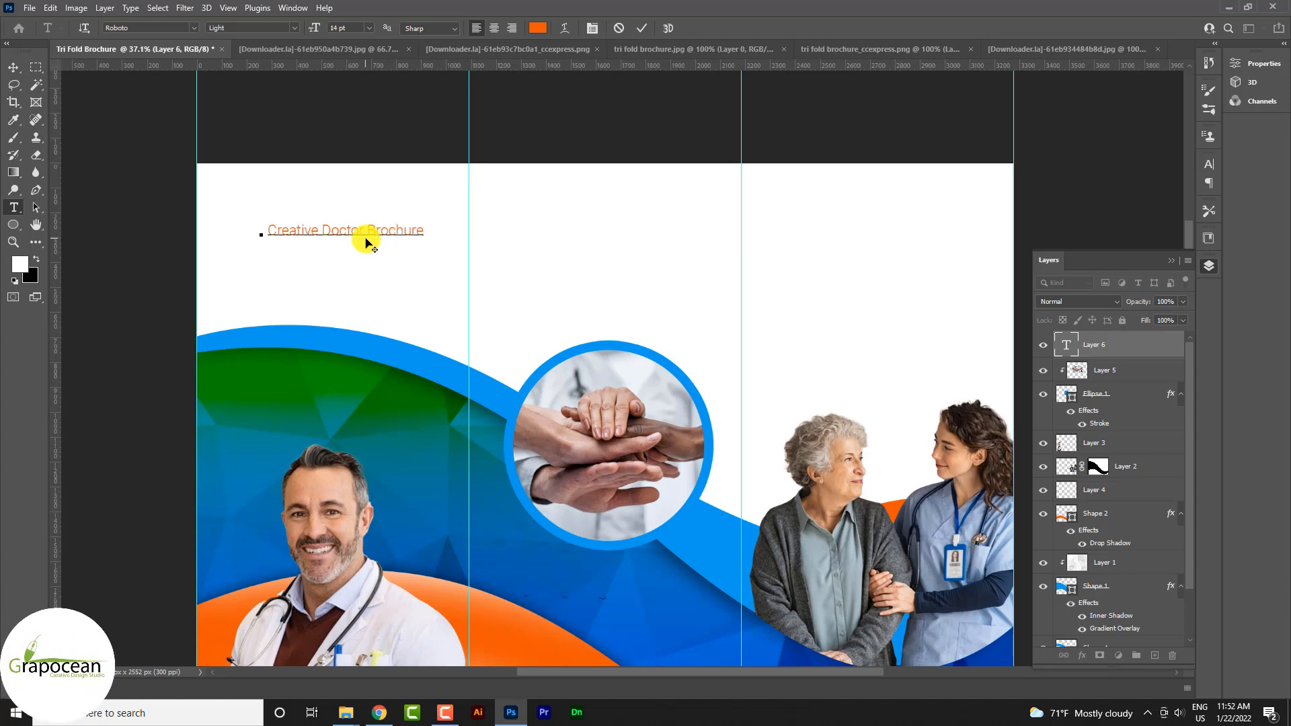
pyautogui.scroll(3, 351, 252)
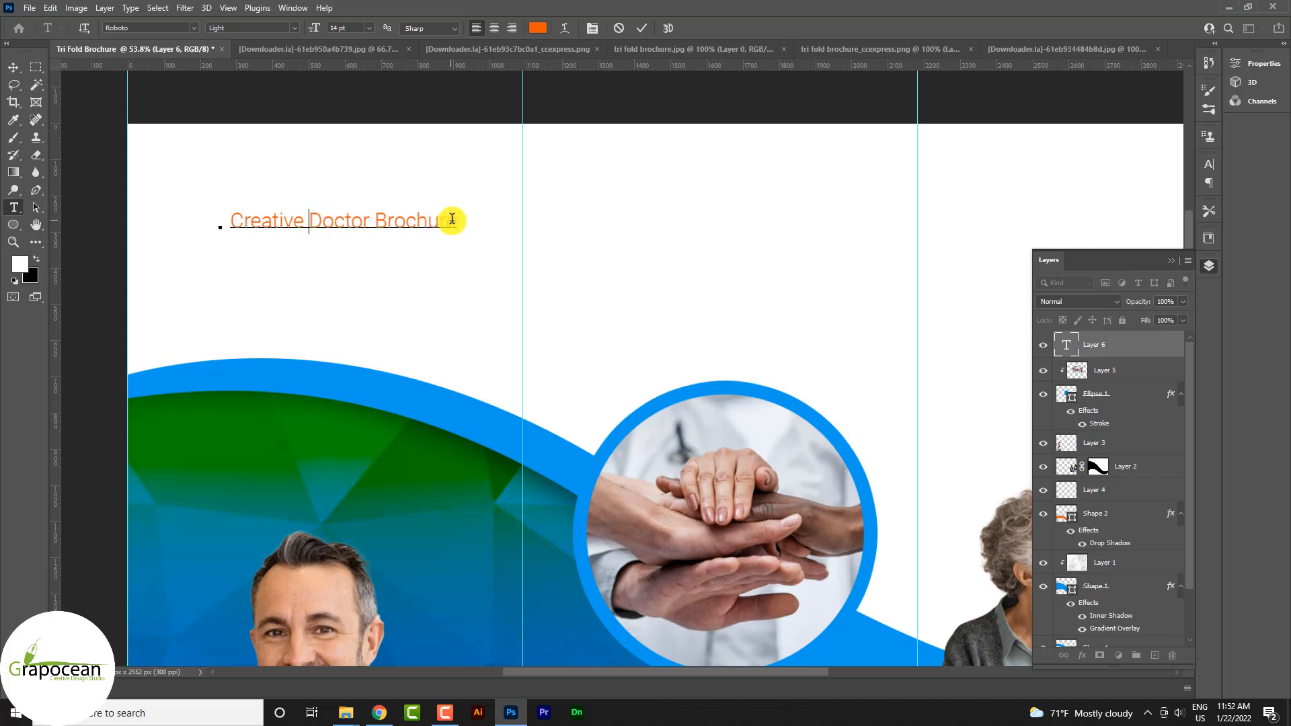
pyautogui.click(456, 225)
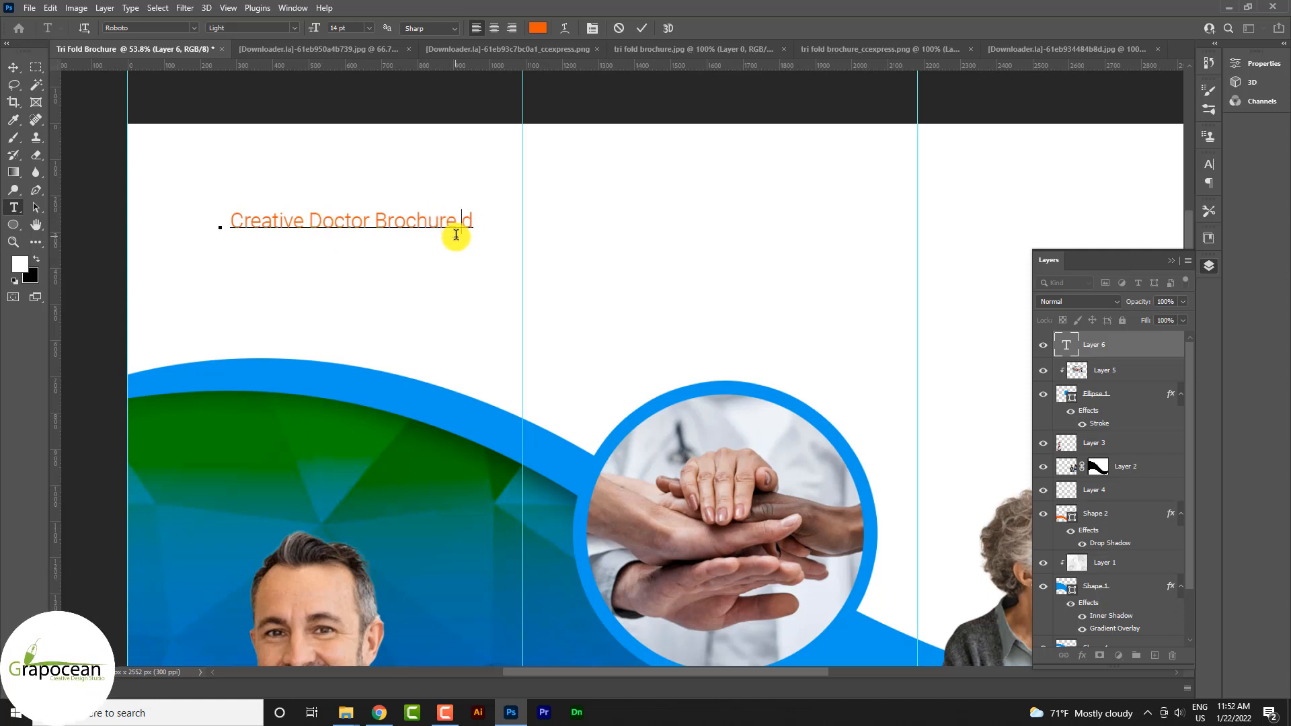
pyautogui.write('Design')
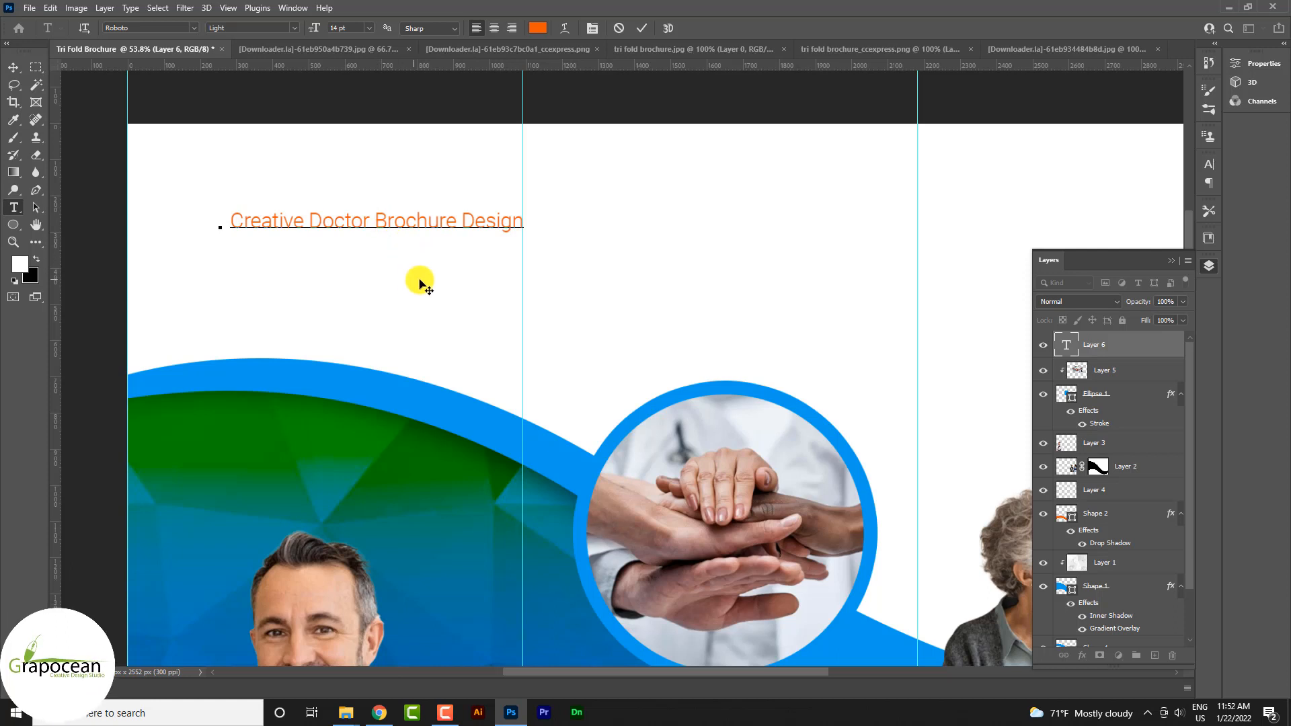
# - Break the heading into two lines before "Brochure" and set all of its text to Roboto Regular
pyautogui.press('Return')
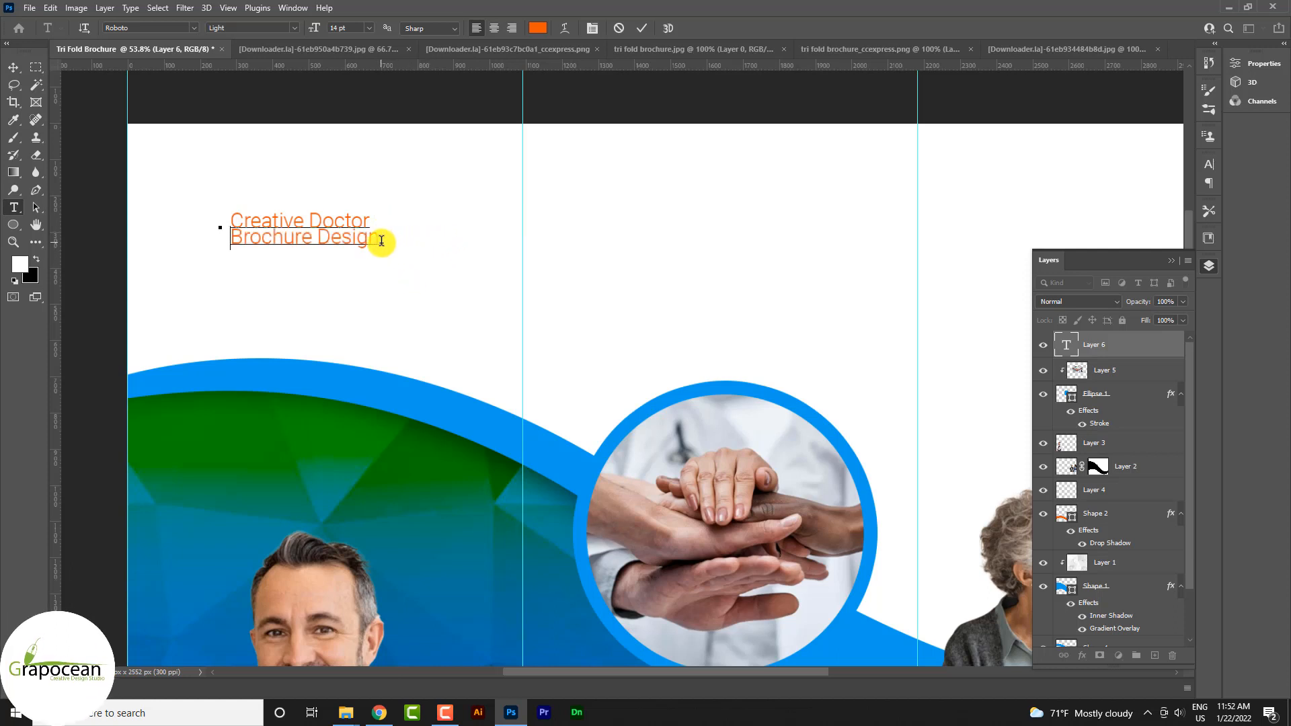
pyautogui.moveTo(381, 241); pyautogui.dragTo(187, 182)
pyautogui.click(293, 29)
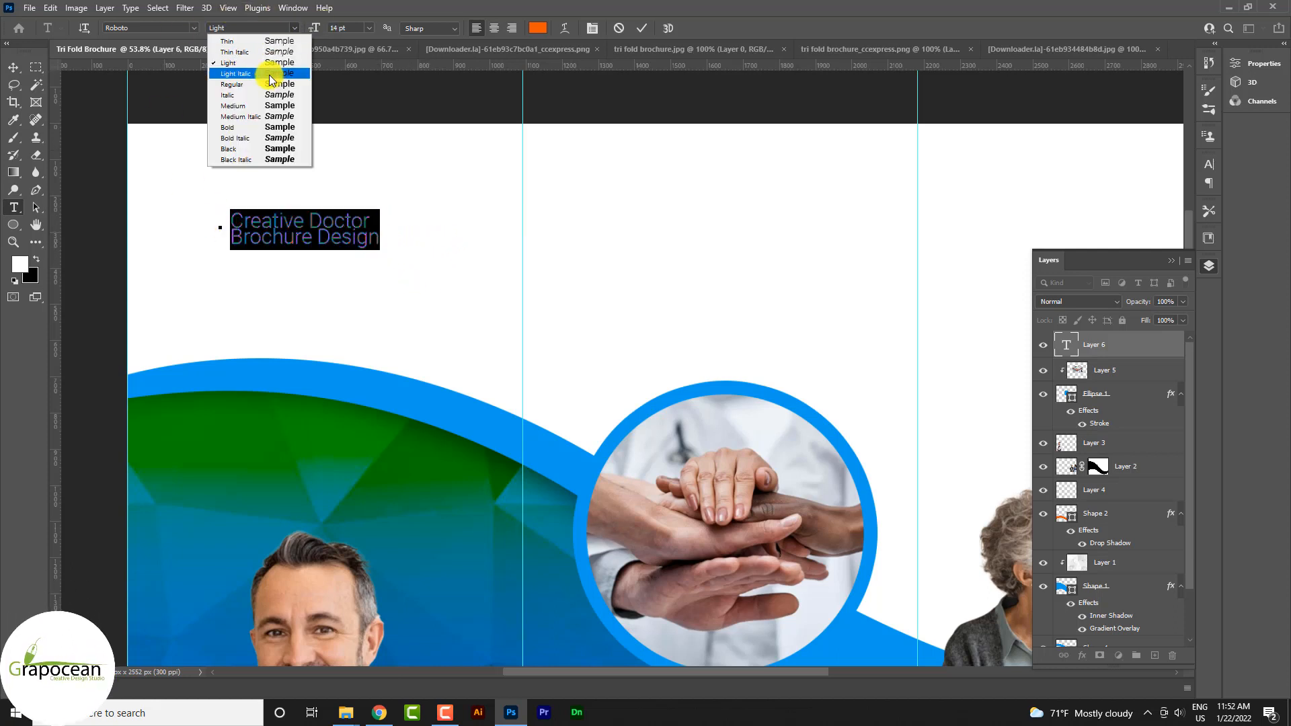
pyautogui.click(270, 88)
pyautogui.click(379, 238)
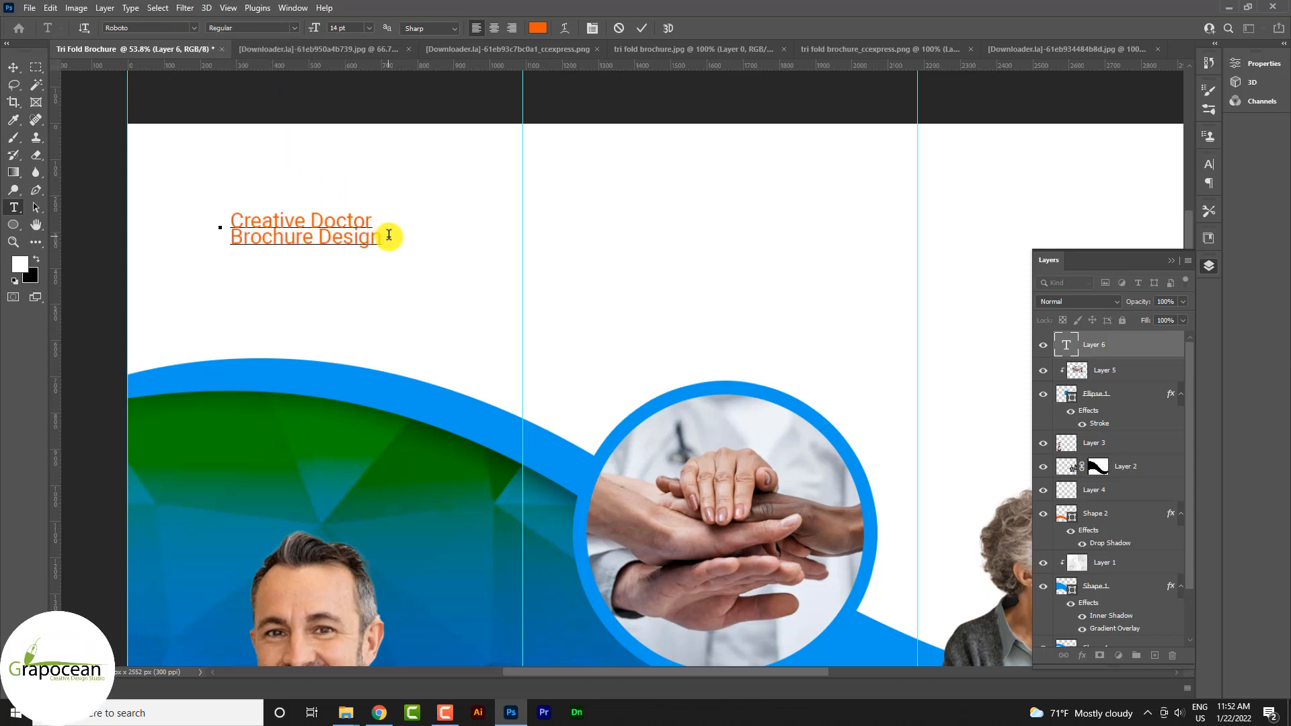
# - Enlarge the line "Brochure Design" to 22.65 pt and increase its leading to clear the line above
pyautogui.moveTo(374, 238); pyautogui.dragTo(215, 254)
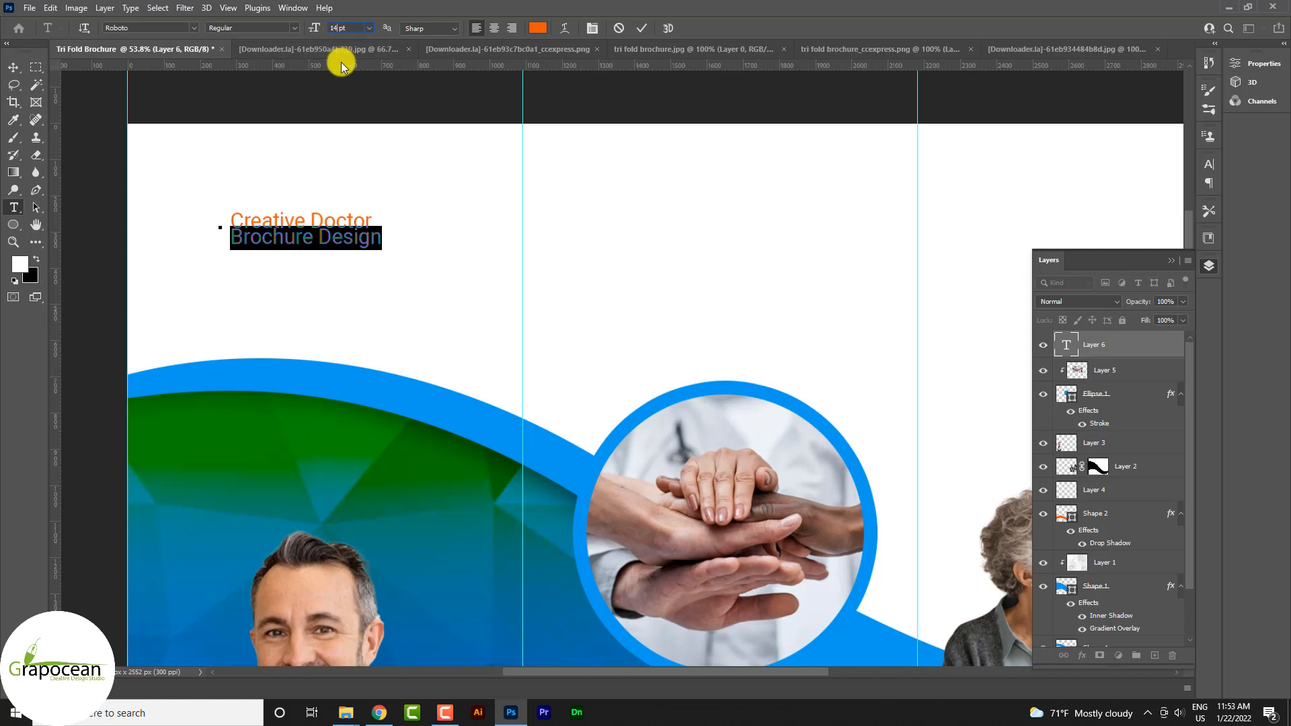
pyautogui.write('14')
pyautogui.press('Return')
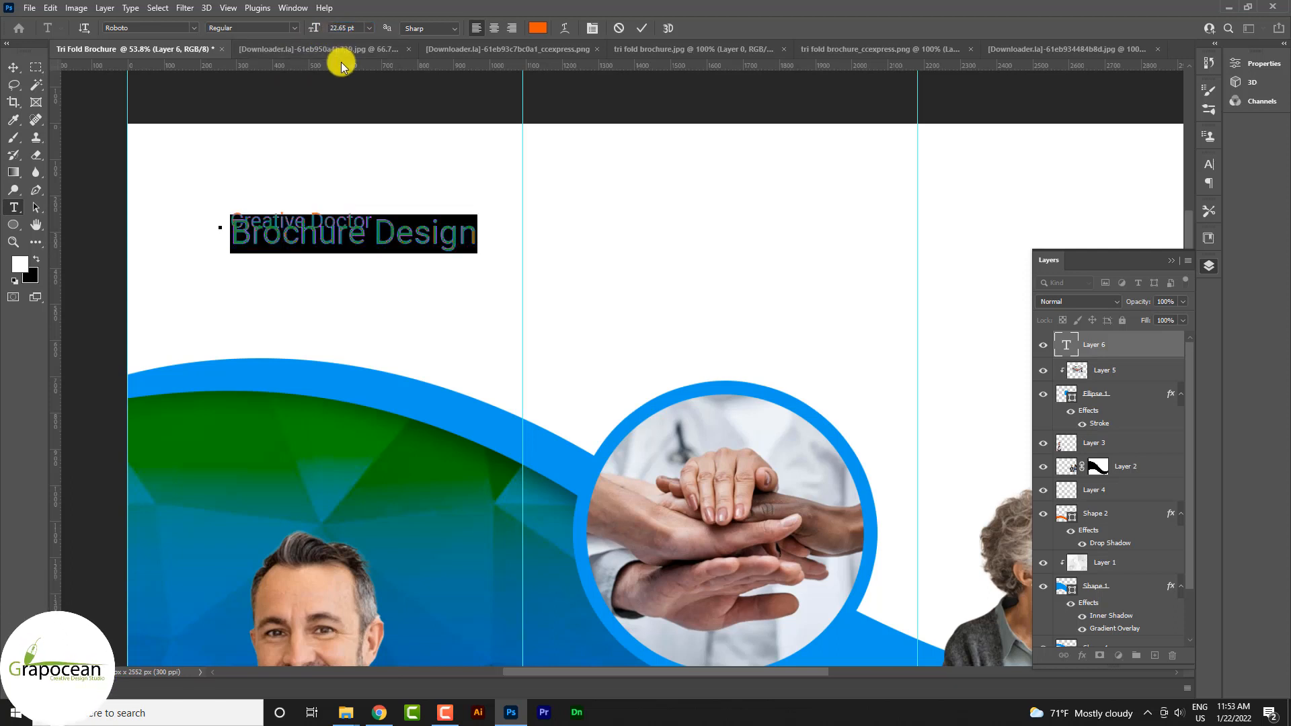
pyautogui.hotkey('alt', 'Down')
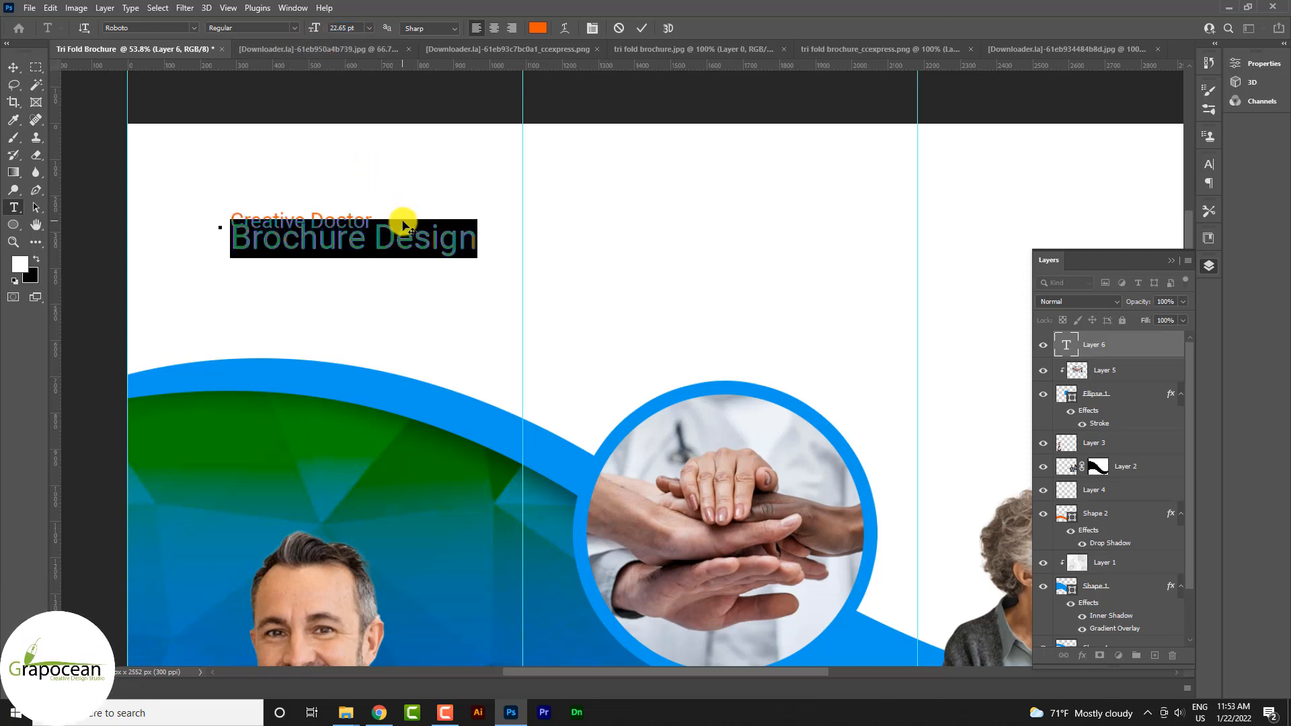
pyautogui.hotkey('alt', 'Down')
pyautogui.hotkey('alt', 'Down')
pyautogui.hotkey('alt', 'Down')
pyautogui.hotkey('alt', 'Down')
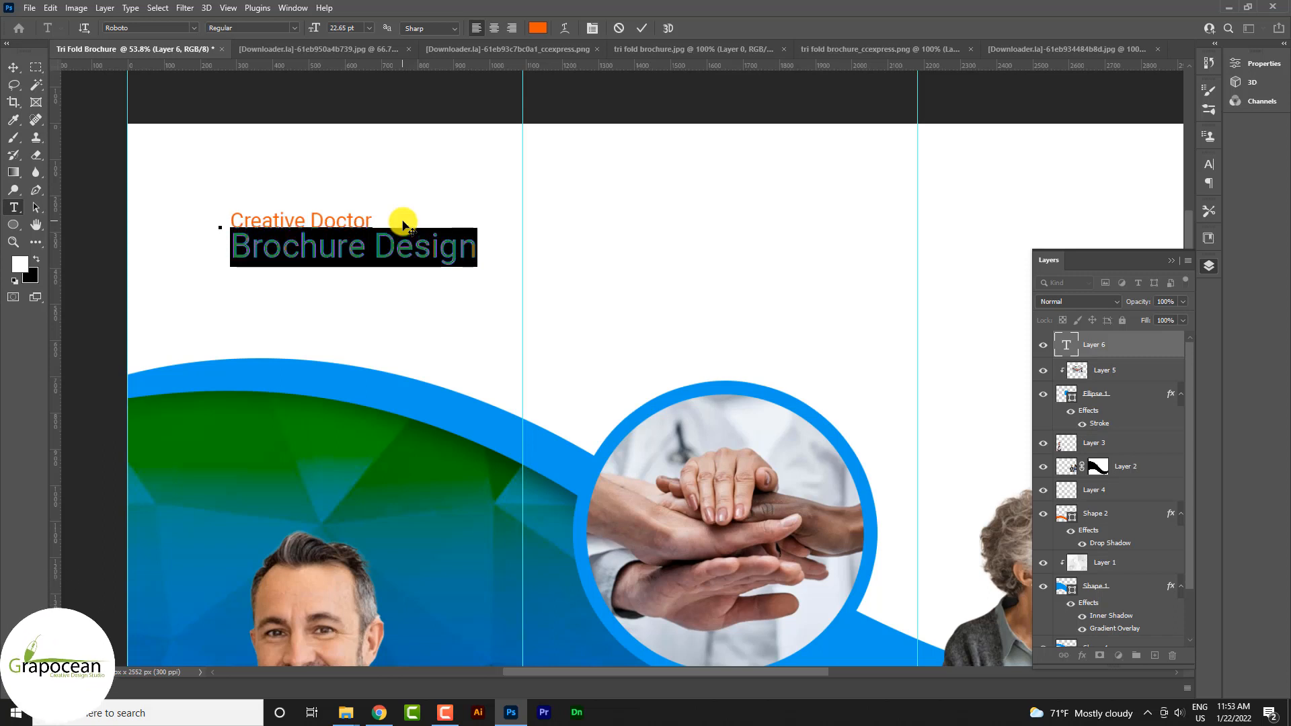
# - Set the line "Brochure Design" to Roboto Bold
pyautogui.click(293, 30)
pyautogui.click(262, 123)
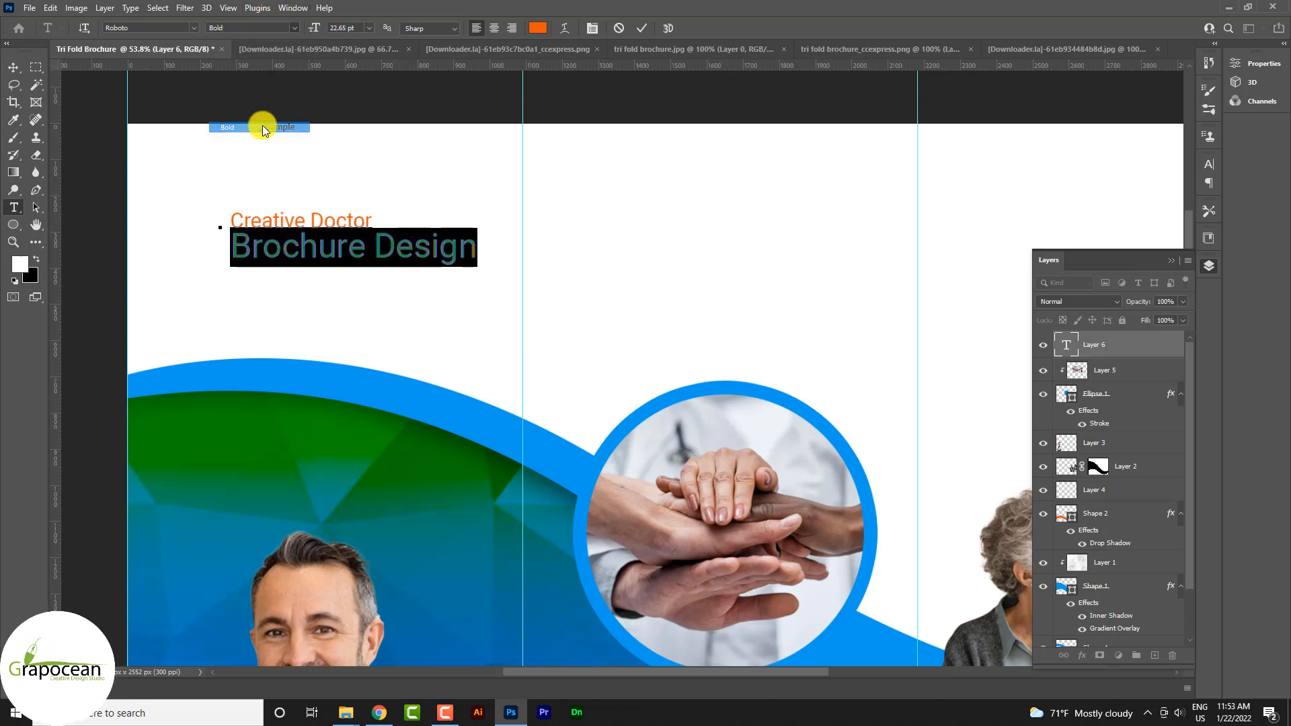
pyautogui.hotkey('alt', 'Left')
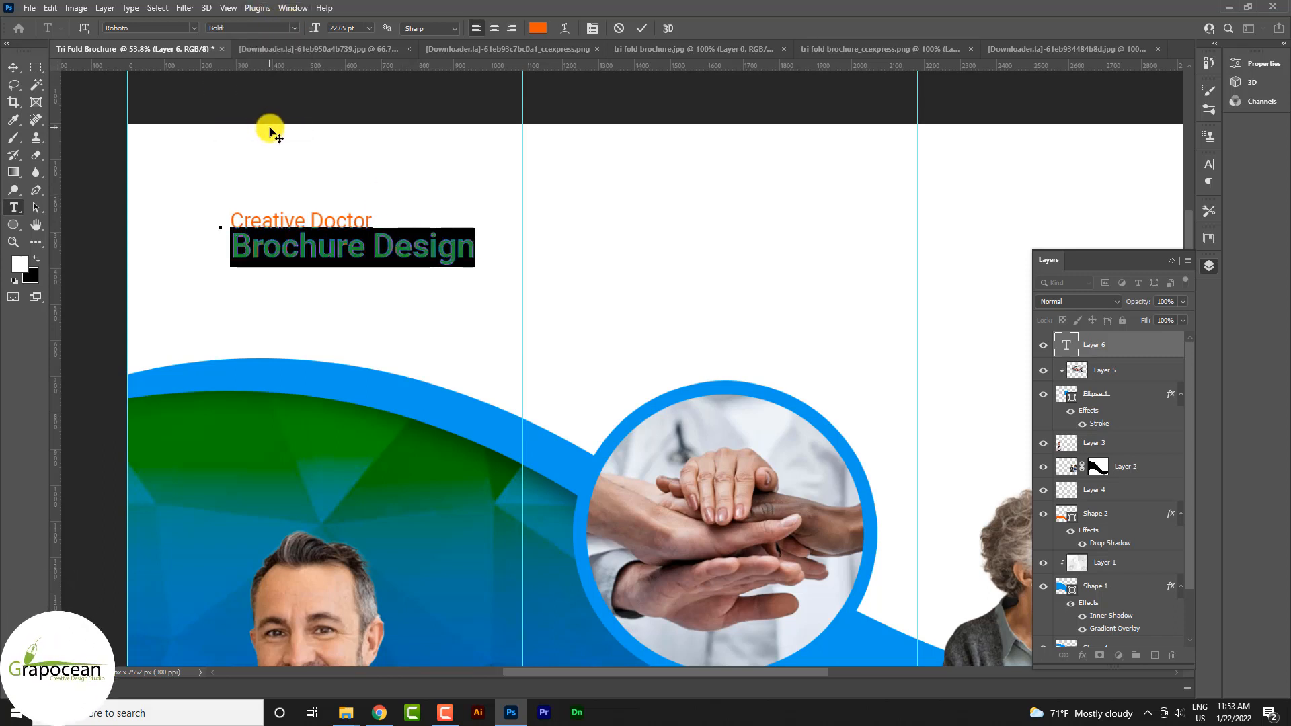
# - Move the two-line heading closer to the upper-left corner of the first panel
pyautogui.click(11, 62)
pyautogui.moveTo(418, 251); pyautogui.dragTo(351, 215)
pyautogui.scroll(-3, 496, 370)
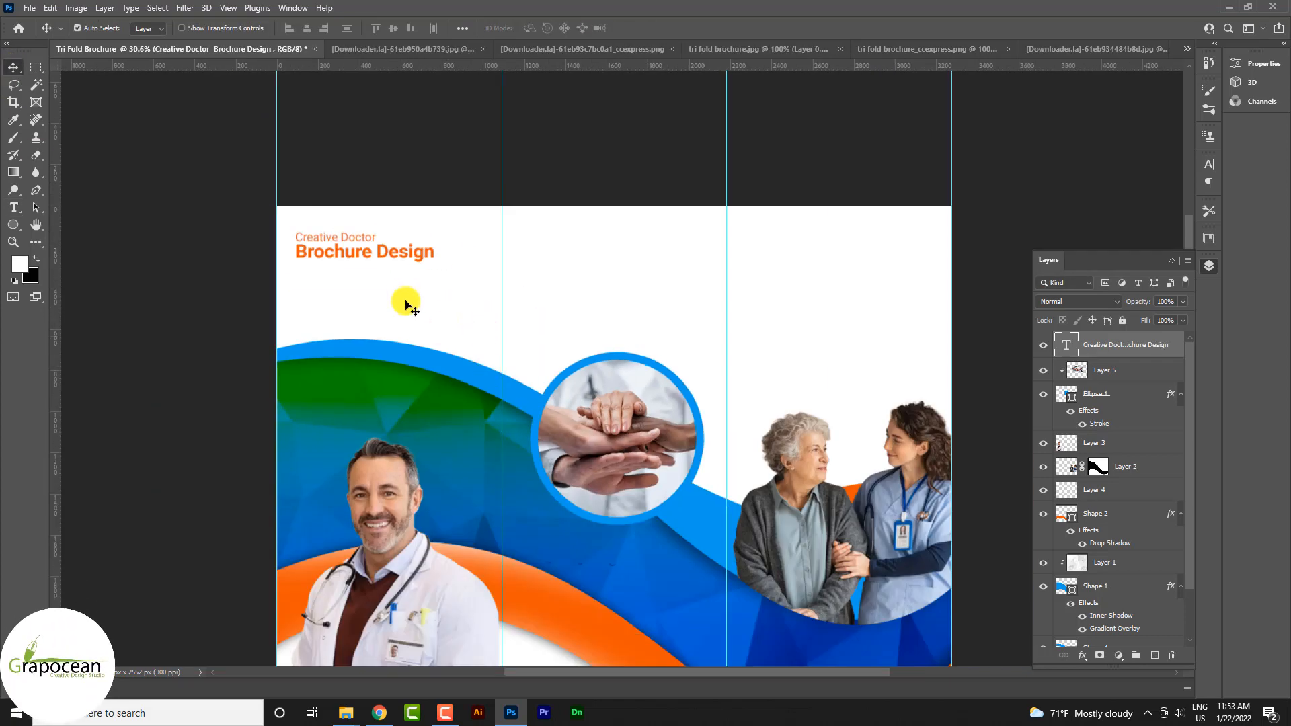
# - Recolour the line "Brochure Design" with the blue 029aee sampled from the wave's upper edge
pyautogui.scroll(3, 381, 262)
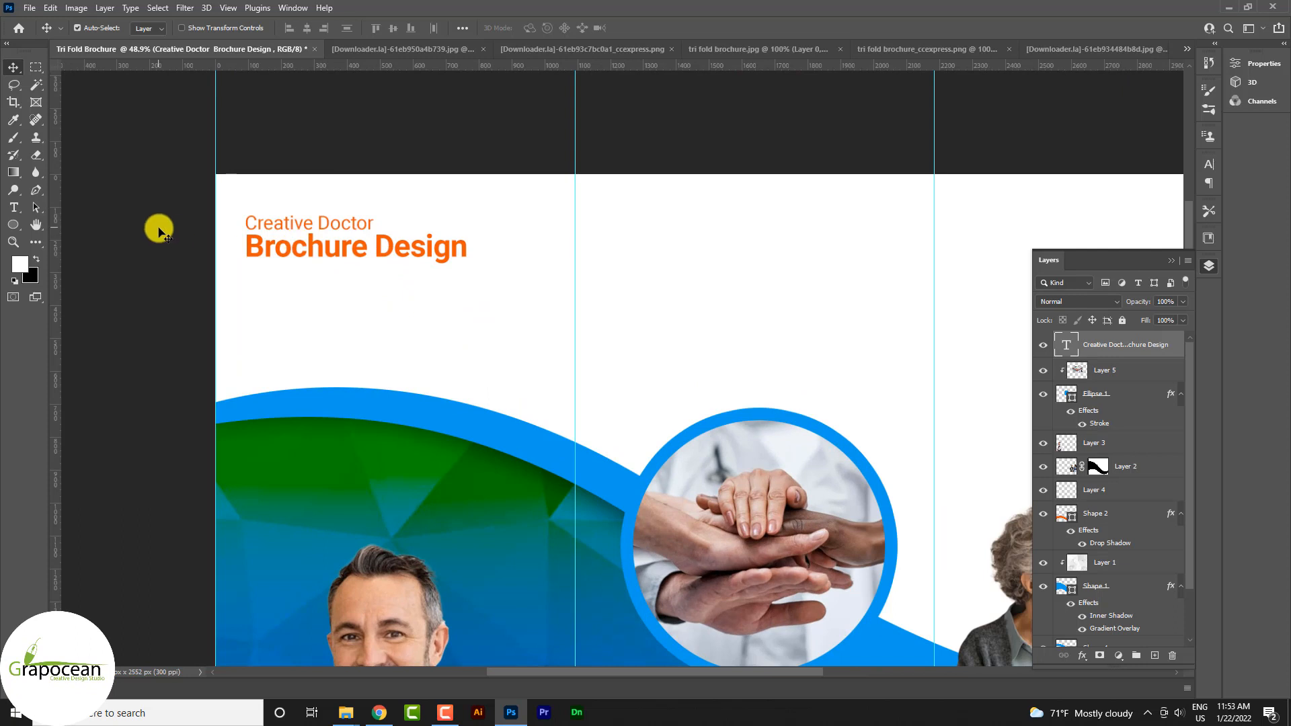
pyautogui.click(13, 207)
pyautogui.tripleClick(251, 249)
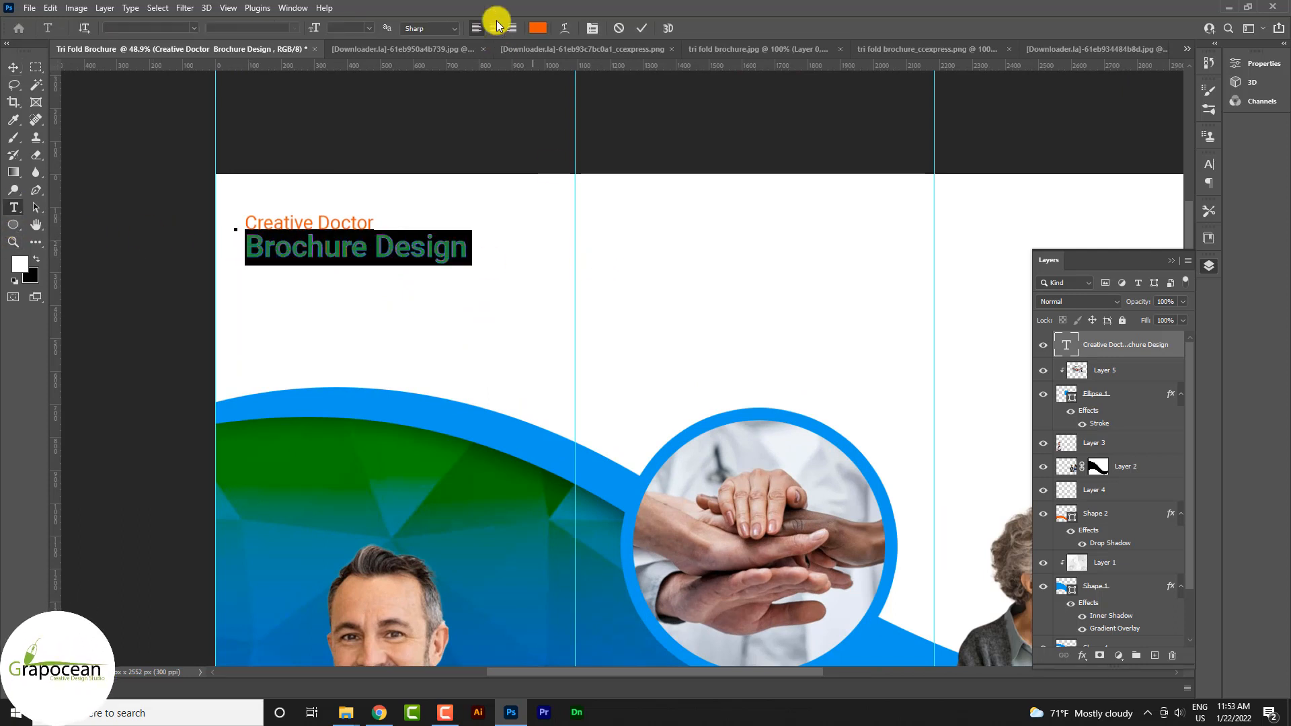
pyautogui.click(537, 28)
pyautogui.click(437, 401)
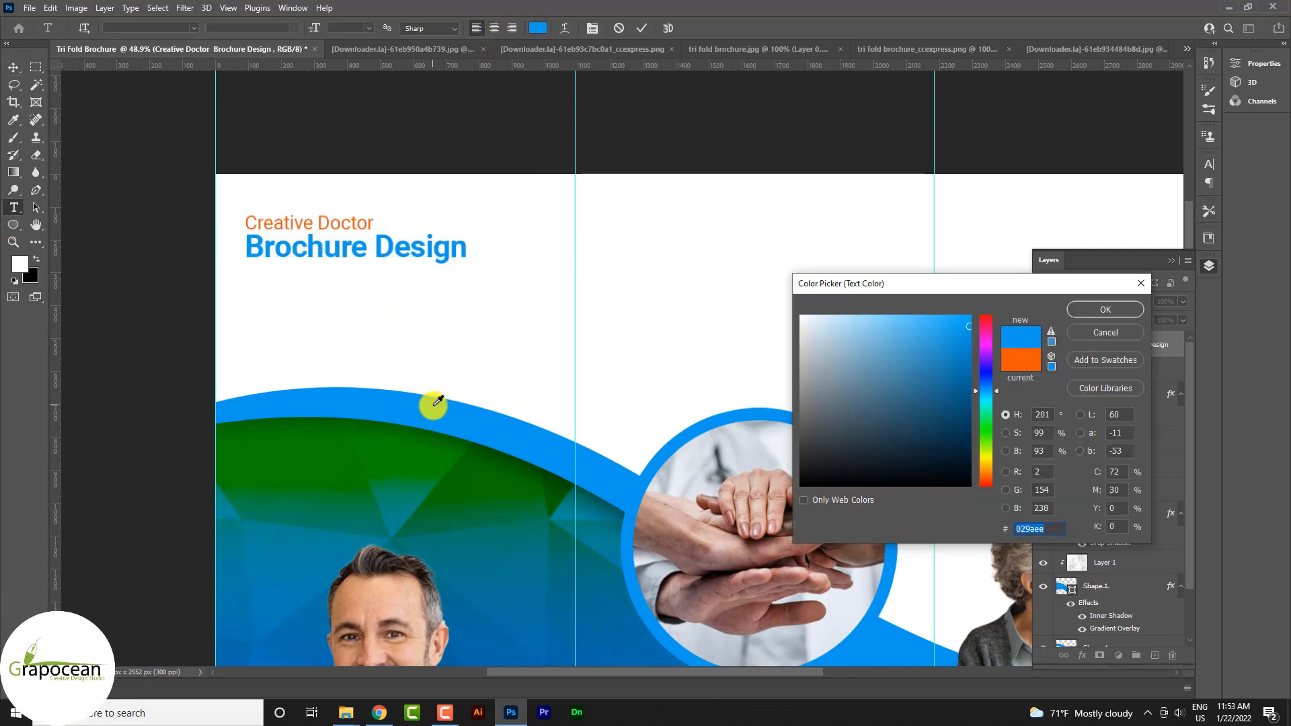
pyautogui.click(1108, 310)
pyautogui.click(14, 68)
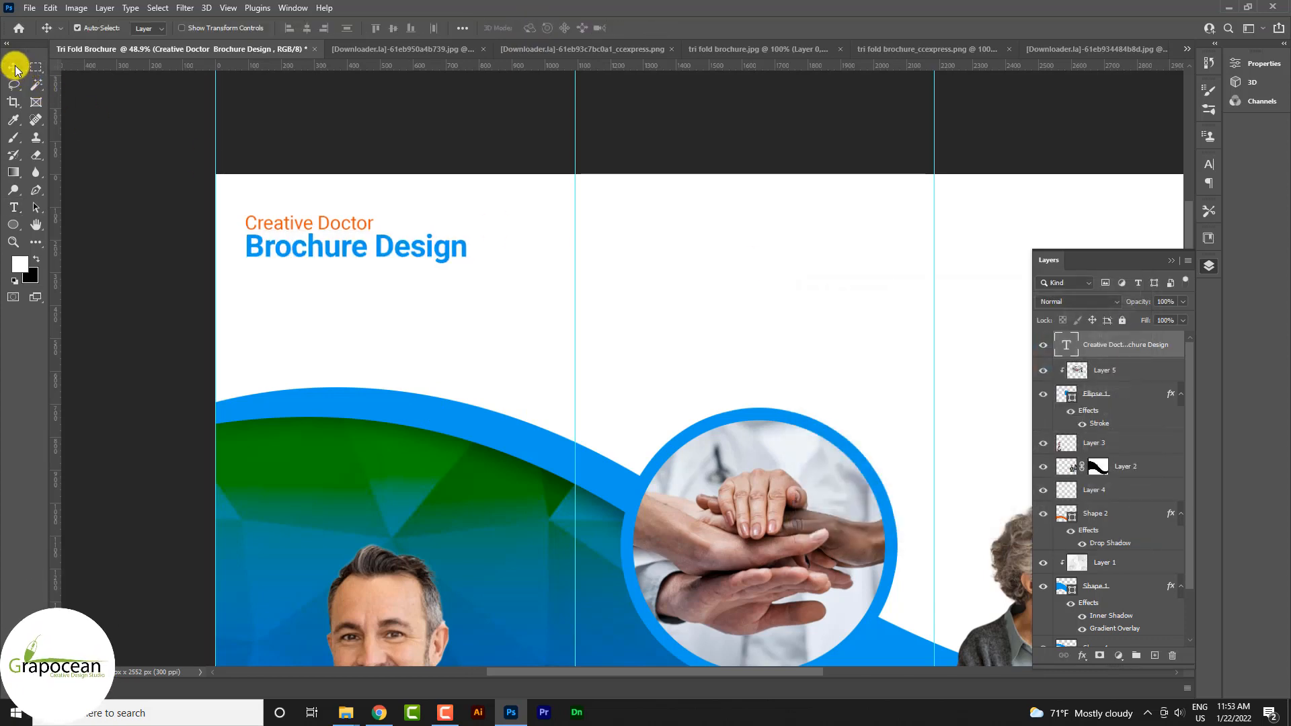
# - Add a paragraph text box filled with Lorem ipsum placeholder text below the two-line heading in the first panel
pyautogui.click(359, 331)
pyautogui.scroll(1, 715, 346)
pyautogui.scroll(-5, 715, 345)
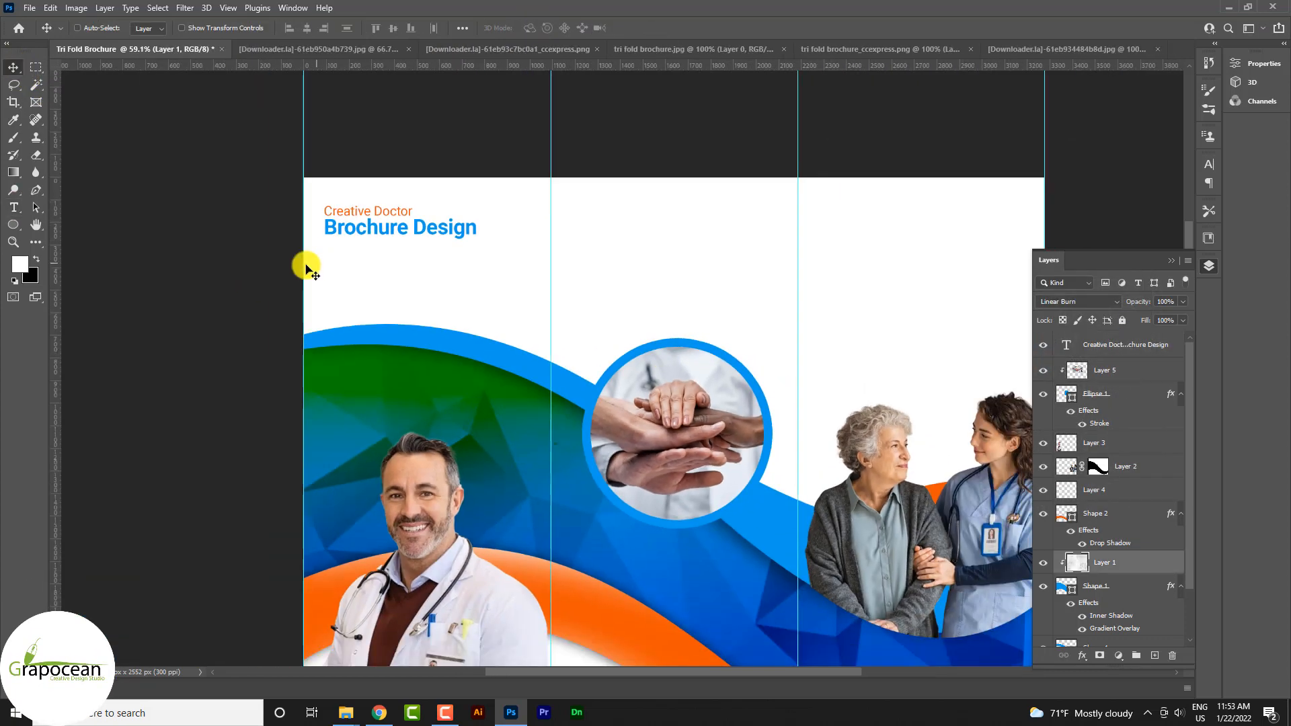
pyautogui.moveTo(305, 262); pyautogui.dragTo(360, 261)
pyautogui.click(15, 206)
pyautogui.scroll(4, 507, 309)
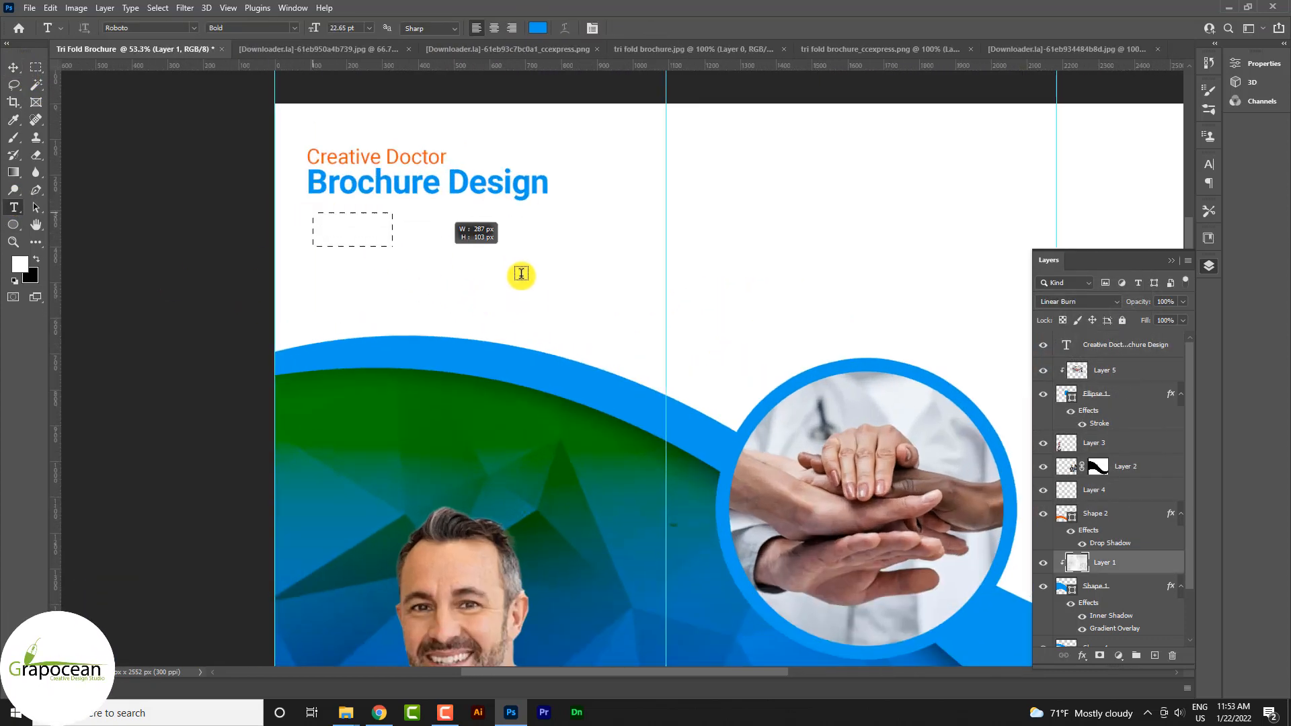
pyautogui.moveTo(521, 274); pyautogui.dragTo(627, 335)
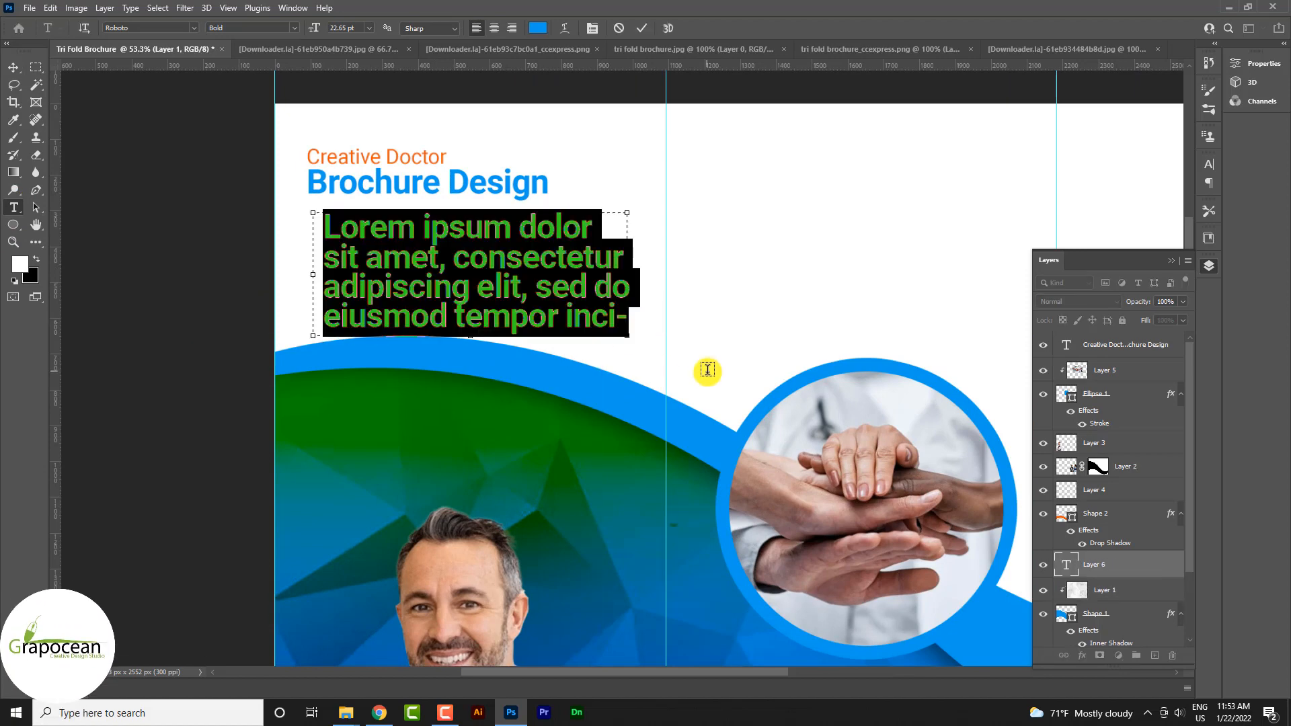
# - Format the placeholder paragraph as Roboto Light at 7 pt with 10 pt leading
pyautogui.click(294, 28)
pyautogui.click(254, 58)
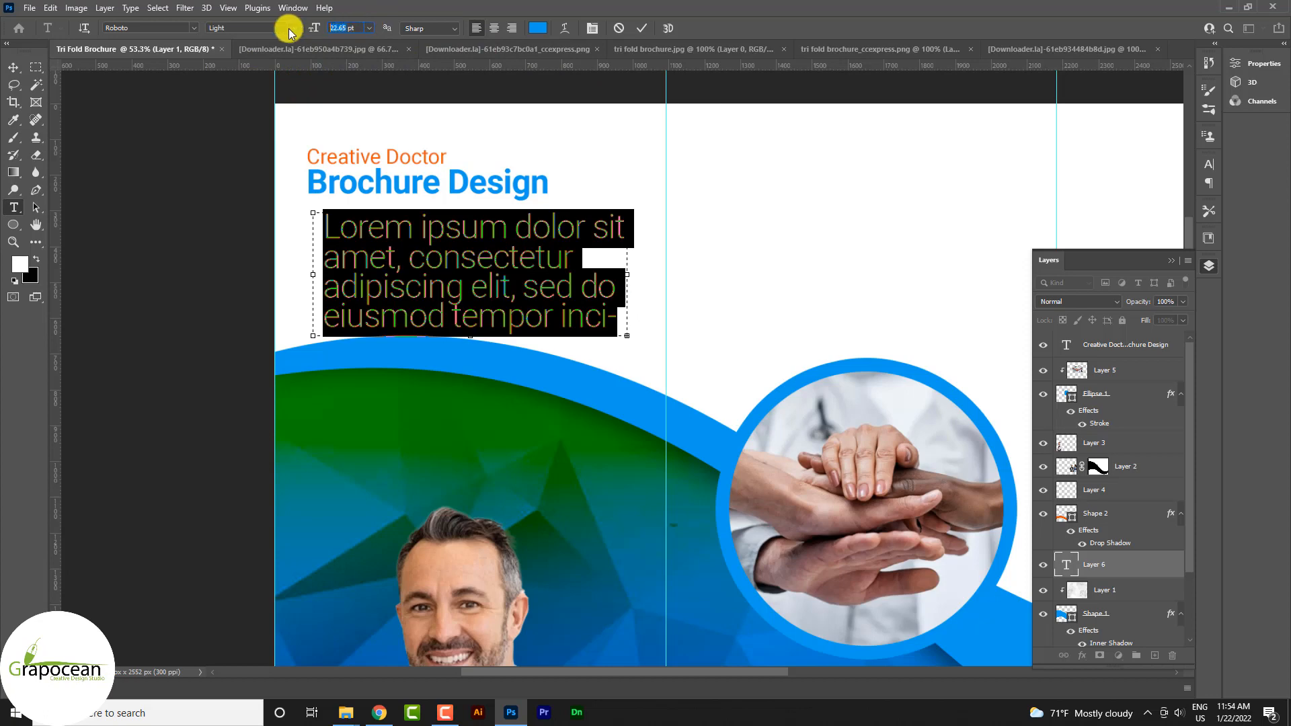
pyautogui.write('7')
pyautogui.press('Return')
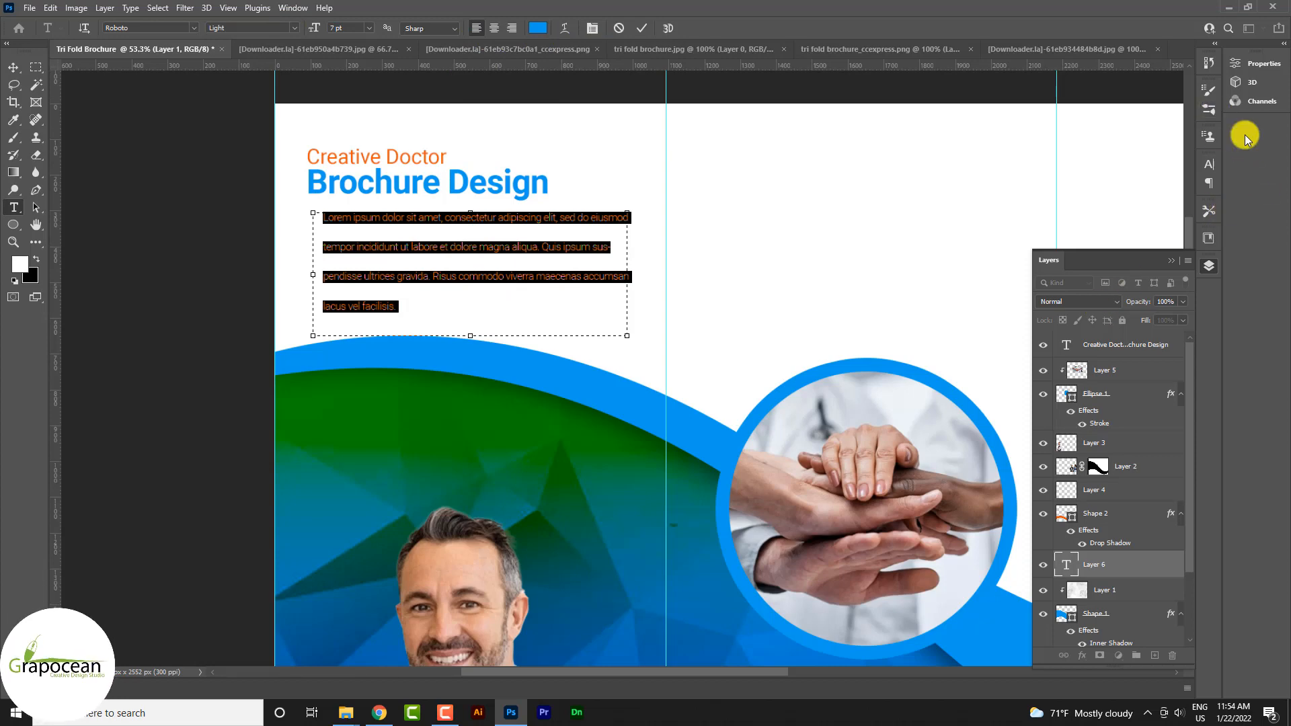
pyautogui.click(1213, 165)
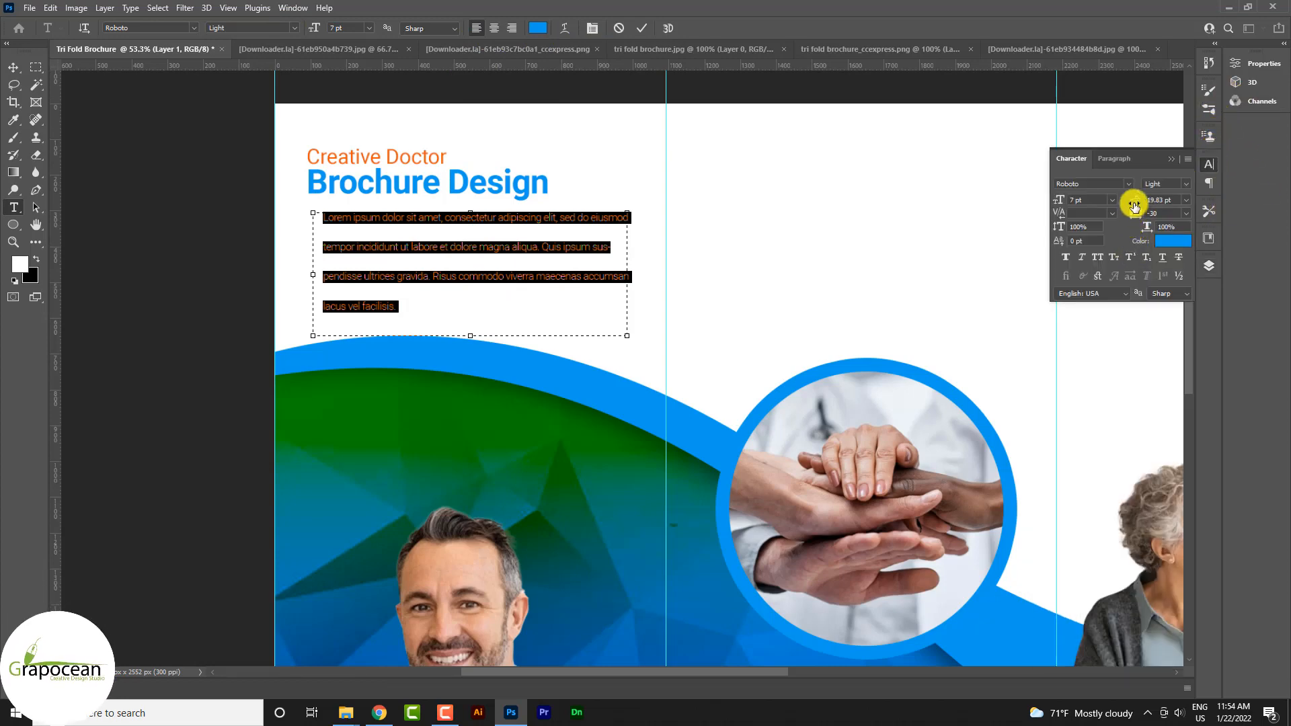
pyautogui.moveTo(1134, 205); pyautogui.dragTo(1133, 201)
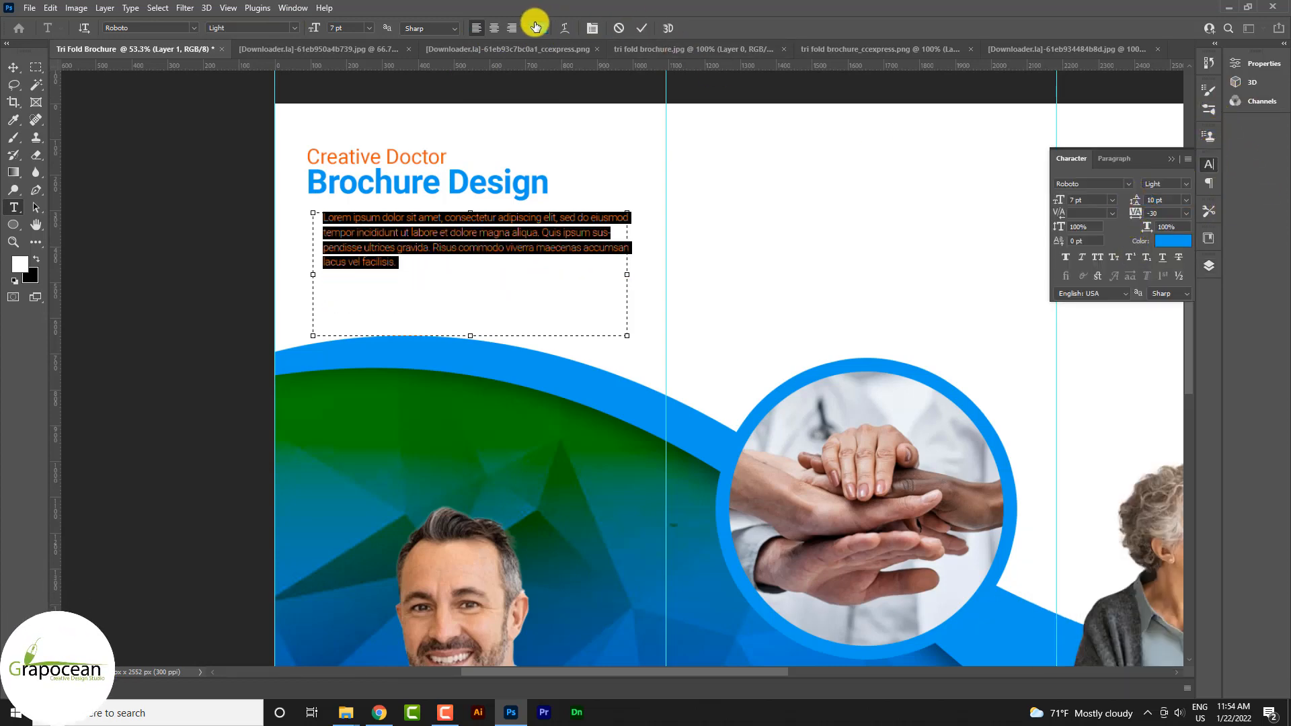
# - Recolour the placeholder paragraph dark grey 191919 and align its left edge with the heading above
pyautogui.click(538, 27)
pyautogui.moveTo(908, 392); pyautogui.dragTo(770, 465)
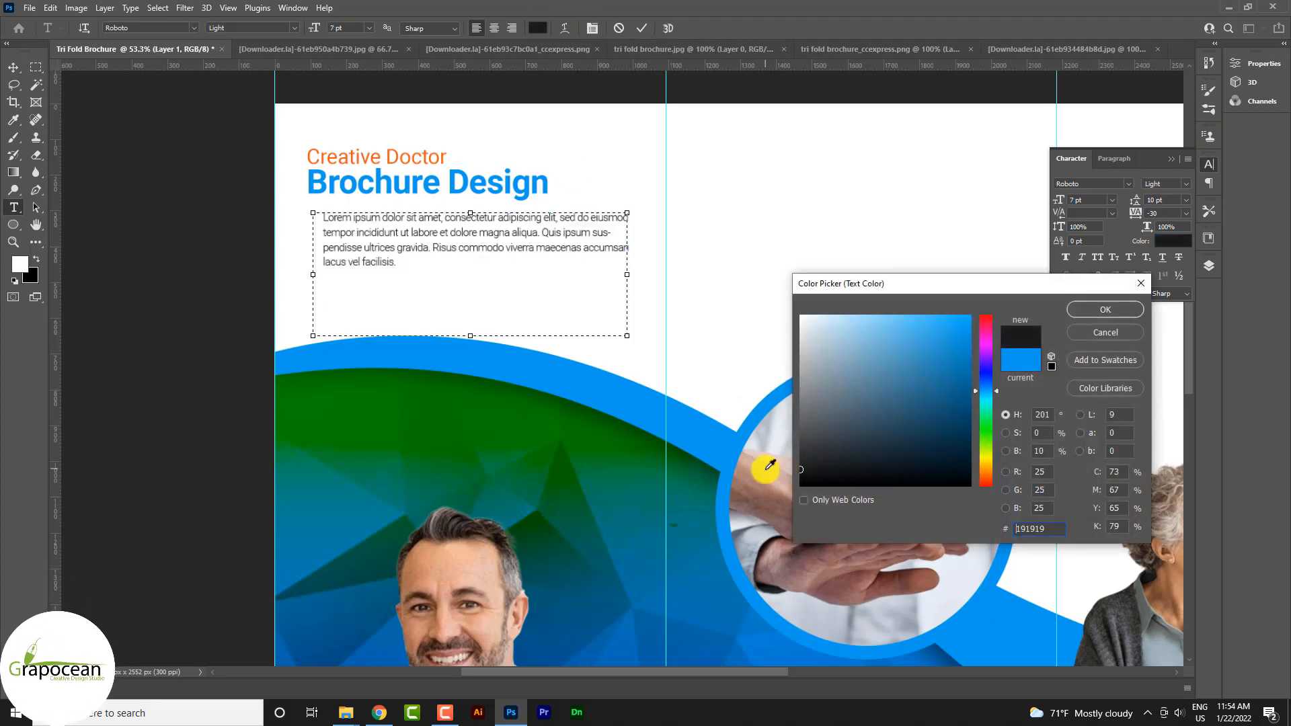
pyautogui.click(1088, 310)
pyautogui.click(13, 67)
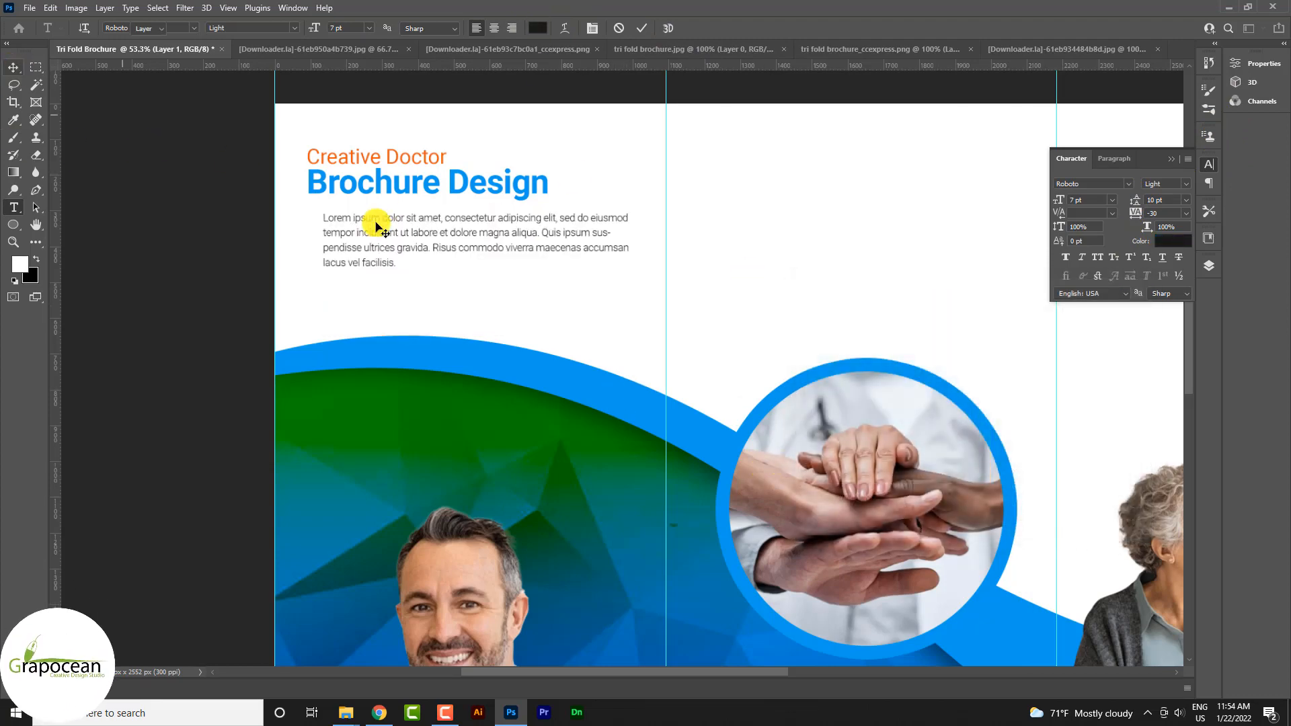
pyautogui.moveTo(392, 238); pyautogui.dragTo(378, 238)
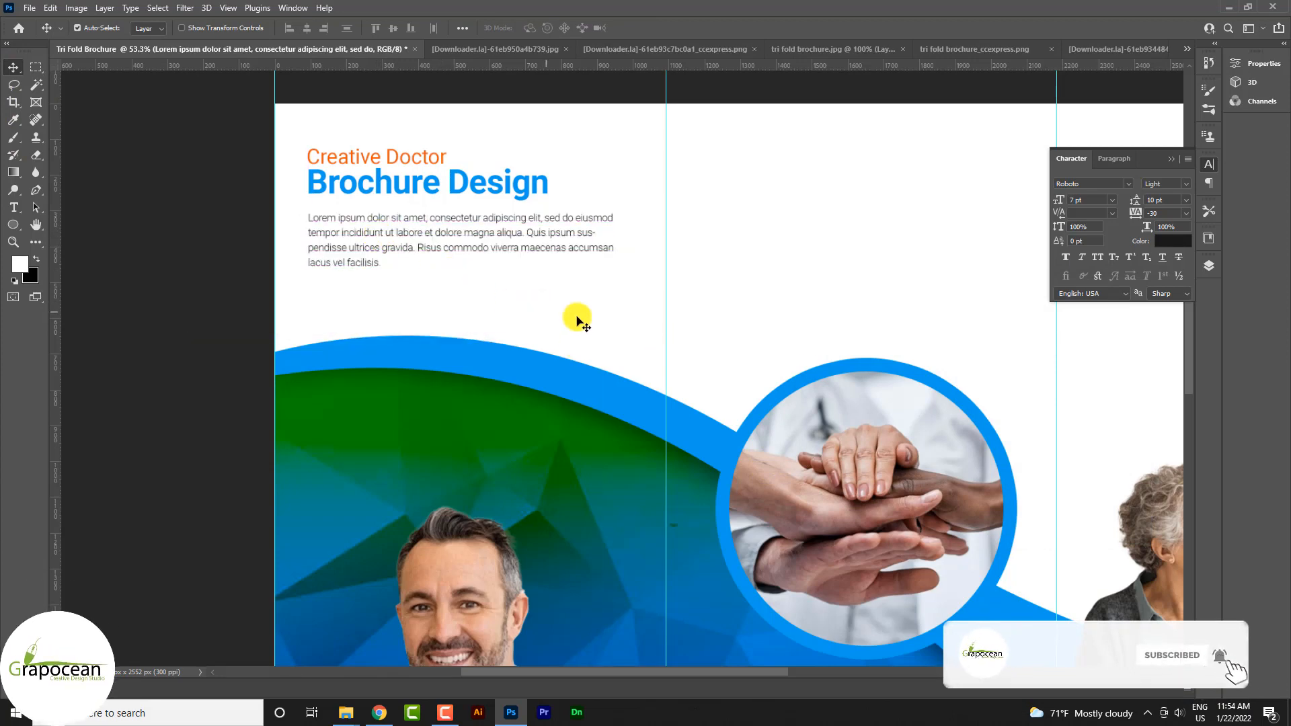
# - Duplicate the two-line heading straight down onto the green part of the wave above the doctor
pyautogui.scroll(-4, 345, 395)
pyautogui.click(390, 259)
pyautogui.moveTo(450, 498); pyautogui.dragTo(655, 455)
pyautogui.scroll(3, 648, 444)
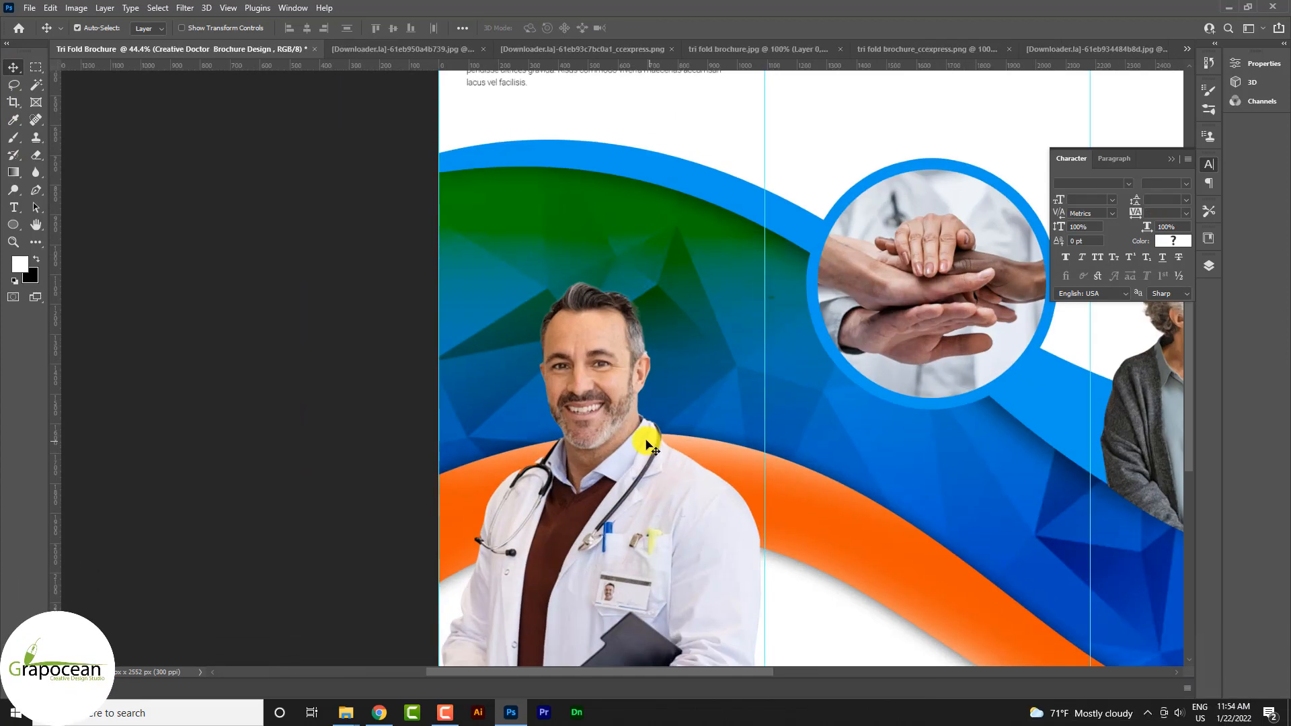
pyautogui.scroll(4, 548, 365)
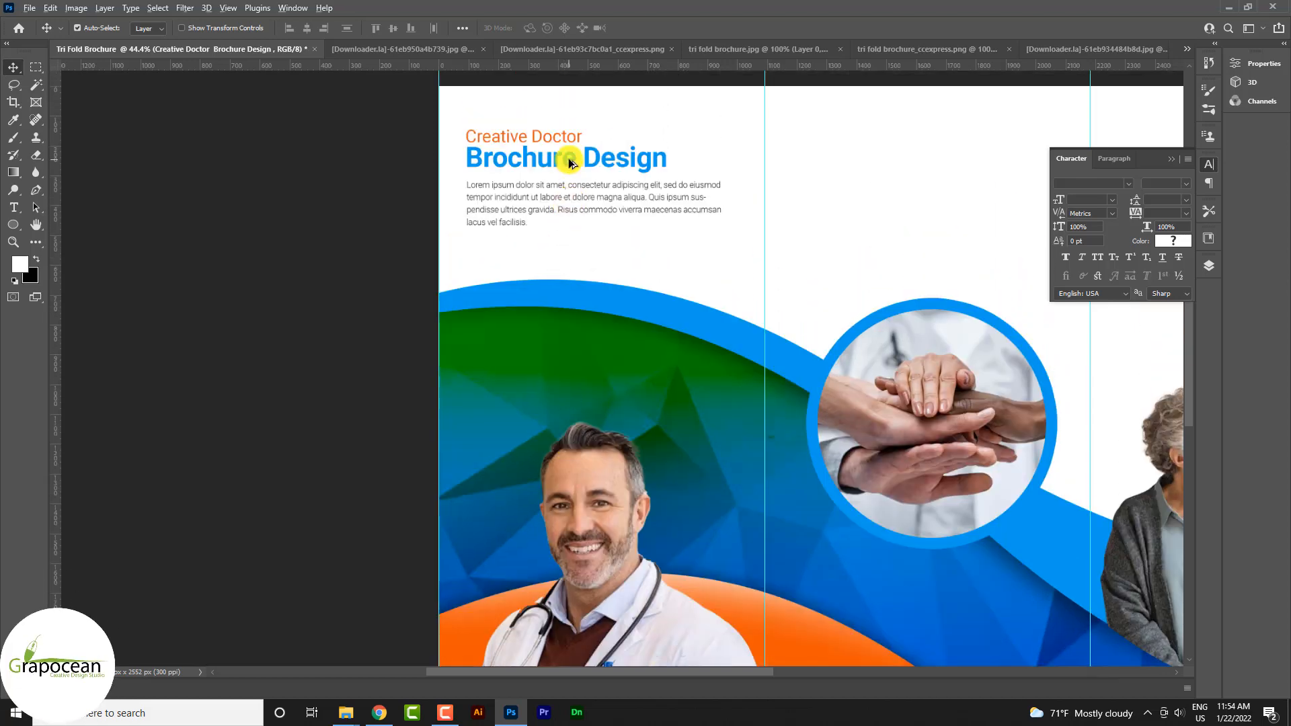
pyautogui.moveTo(569, 163); pyautogui.dragTo(570, 378)
# - Change the copied heading's second line to "100+" and its first line to "Most Exprienced Doctor"
pyautogui.click(13, 208)
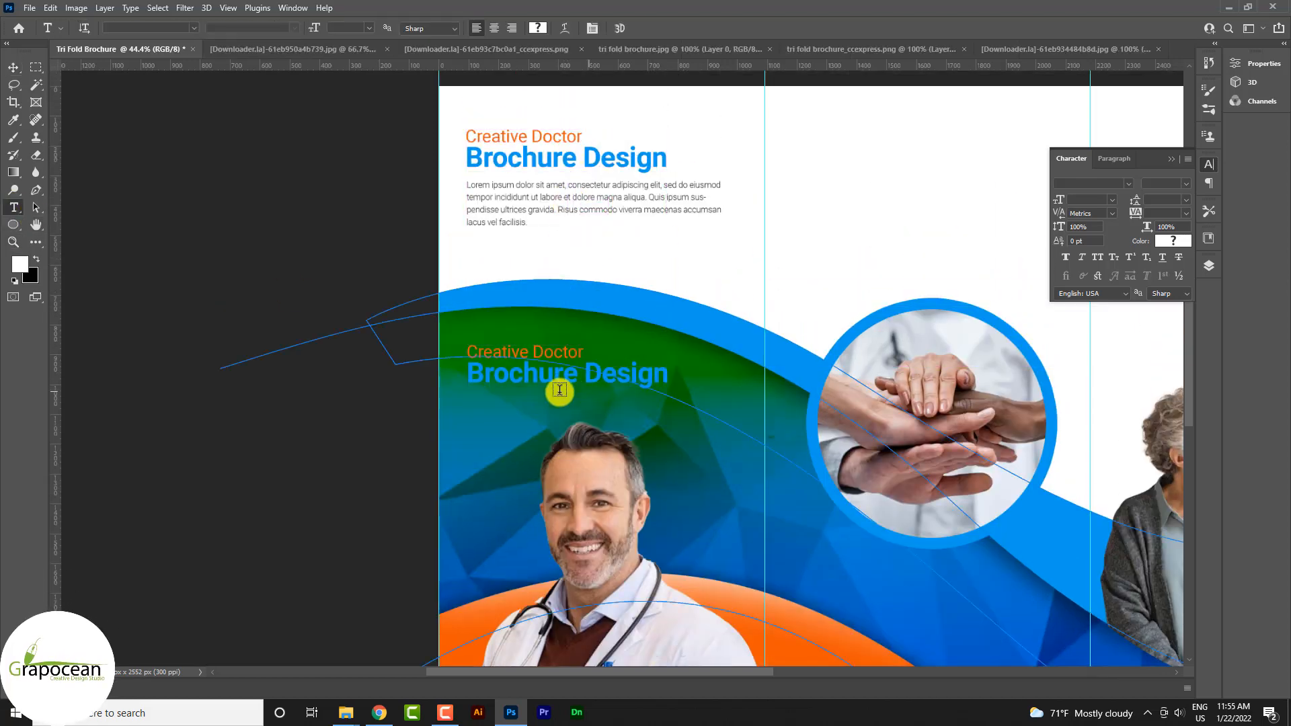
pyautogui.click(479, 378)
pyautogui.moveTo(468, 375); pyautogui.dragTo(710, 382)
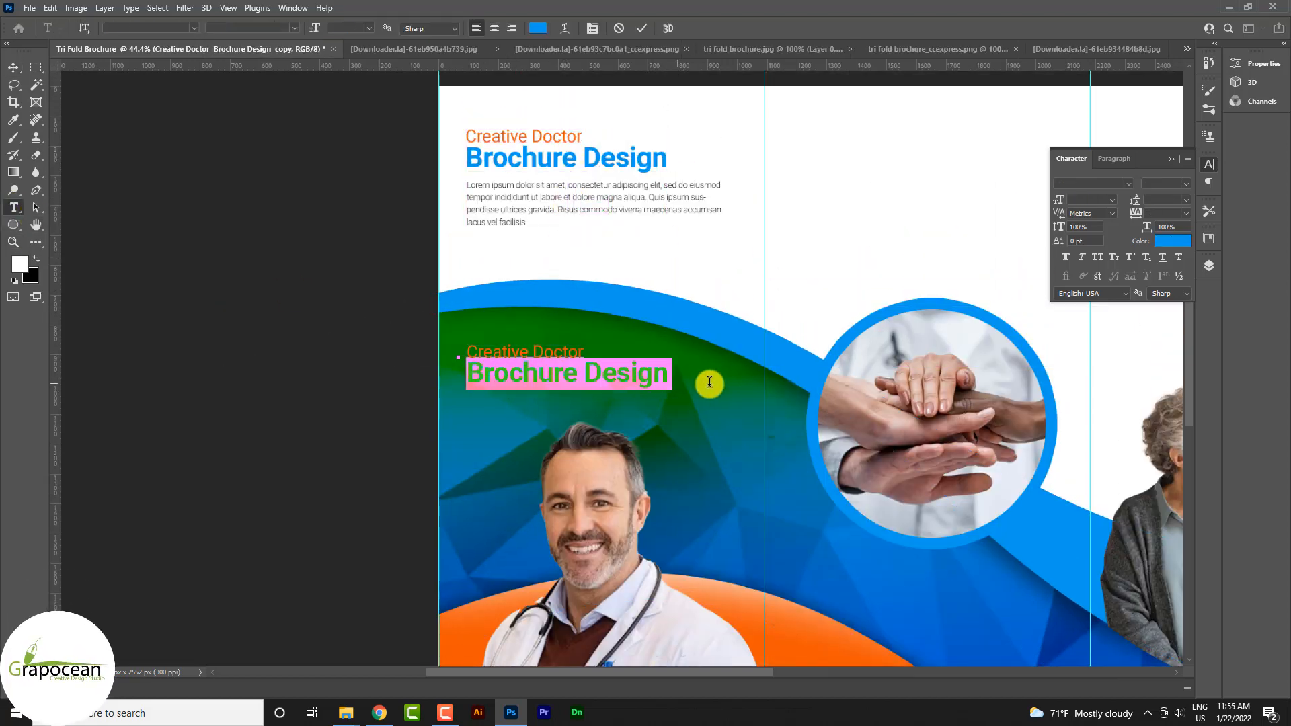
pyautogui.write('100')
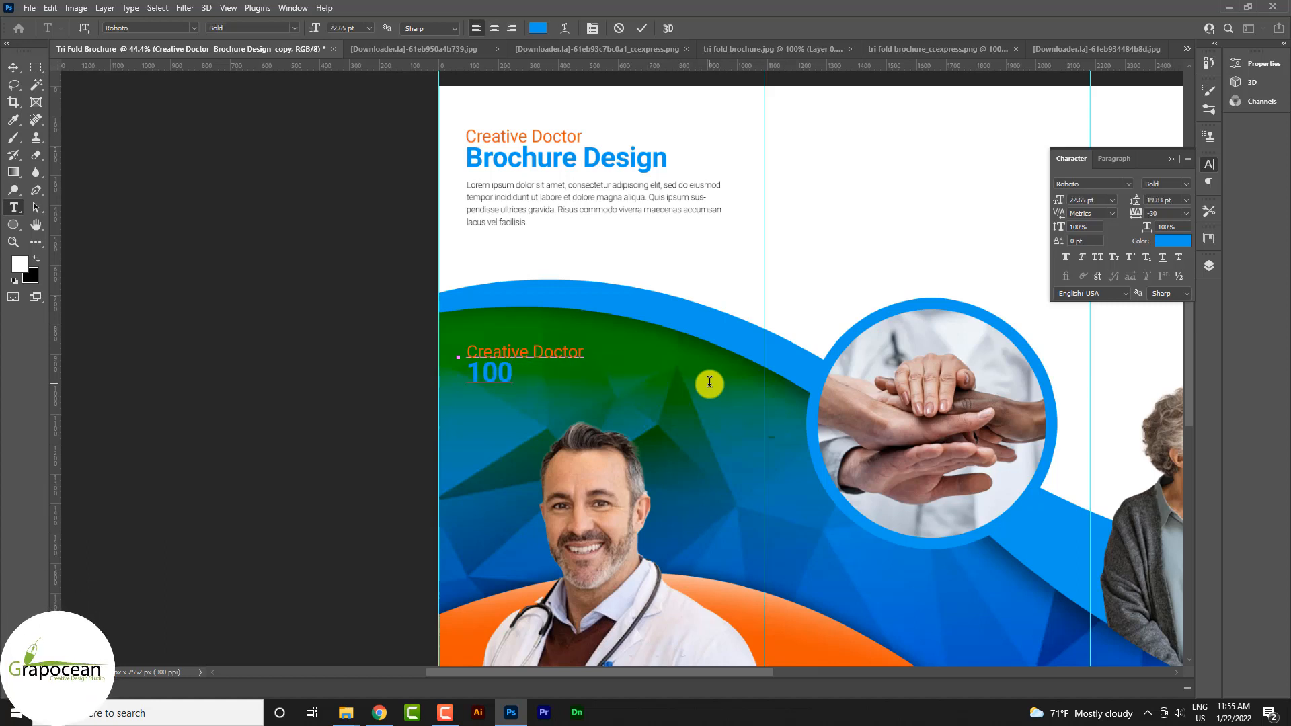
pyautogui.write('+')
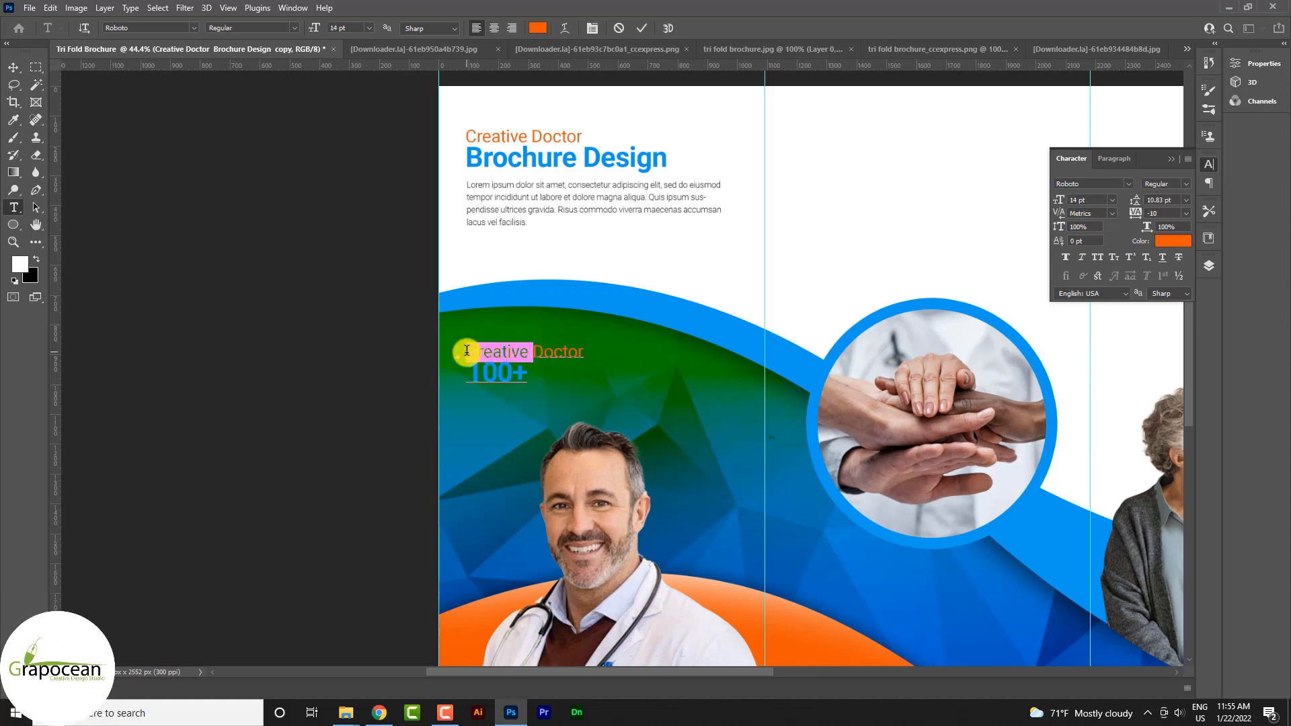
pyautogui.write('Most ')
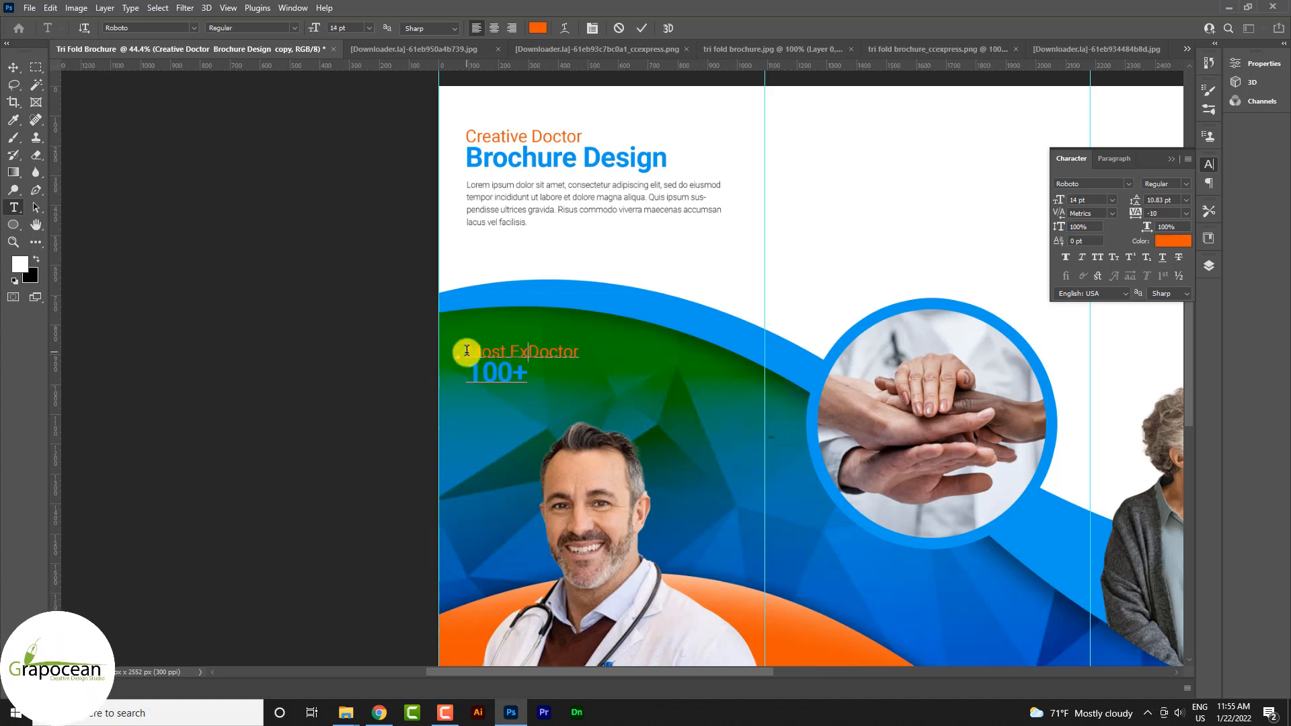
pyautogui.write('Exprienced')
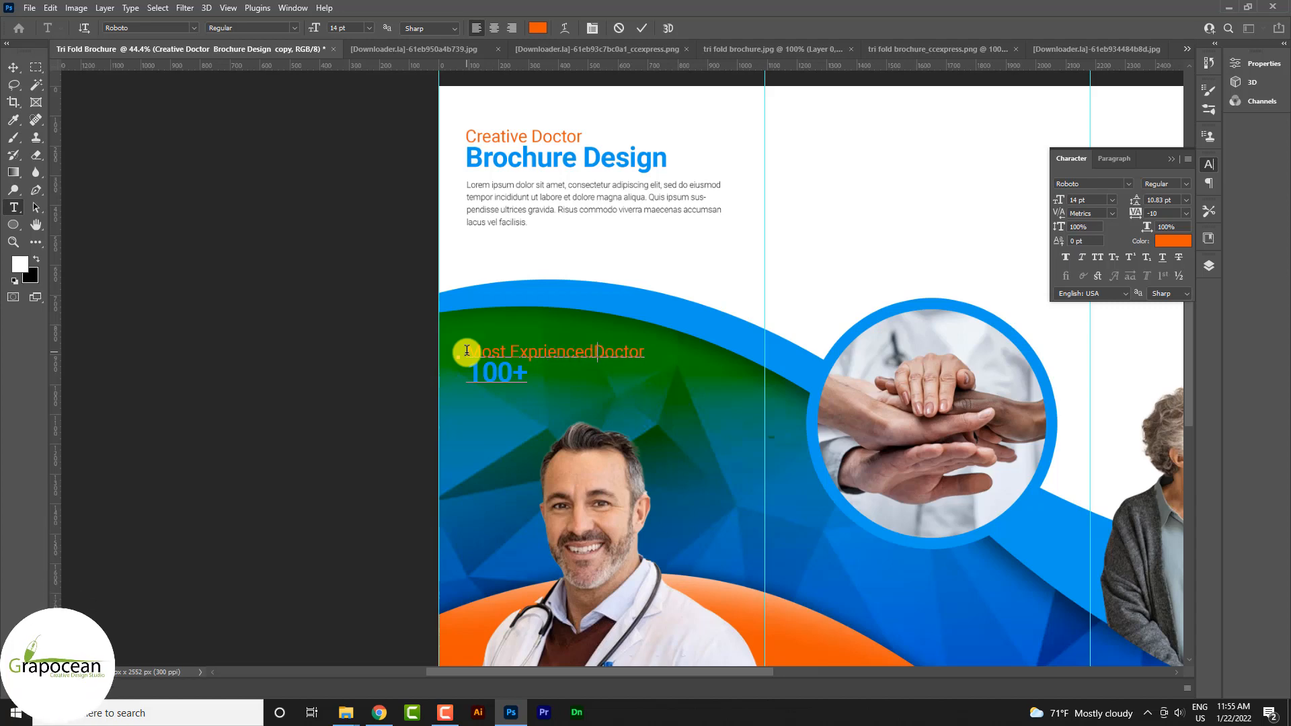
# - Recolour the whole line "Most Exprienced Doctor" white (ffffff)
pyautogui.moveTo(643, 351); pyautogui.dragTo(573, 123)
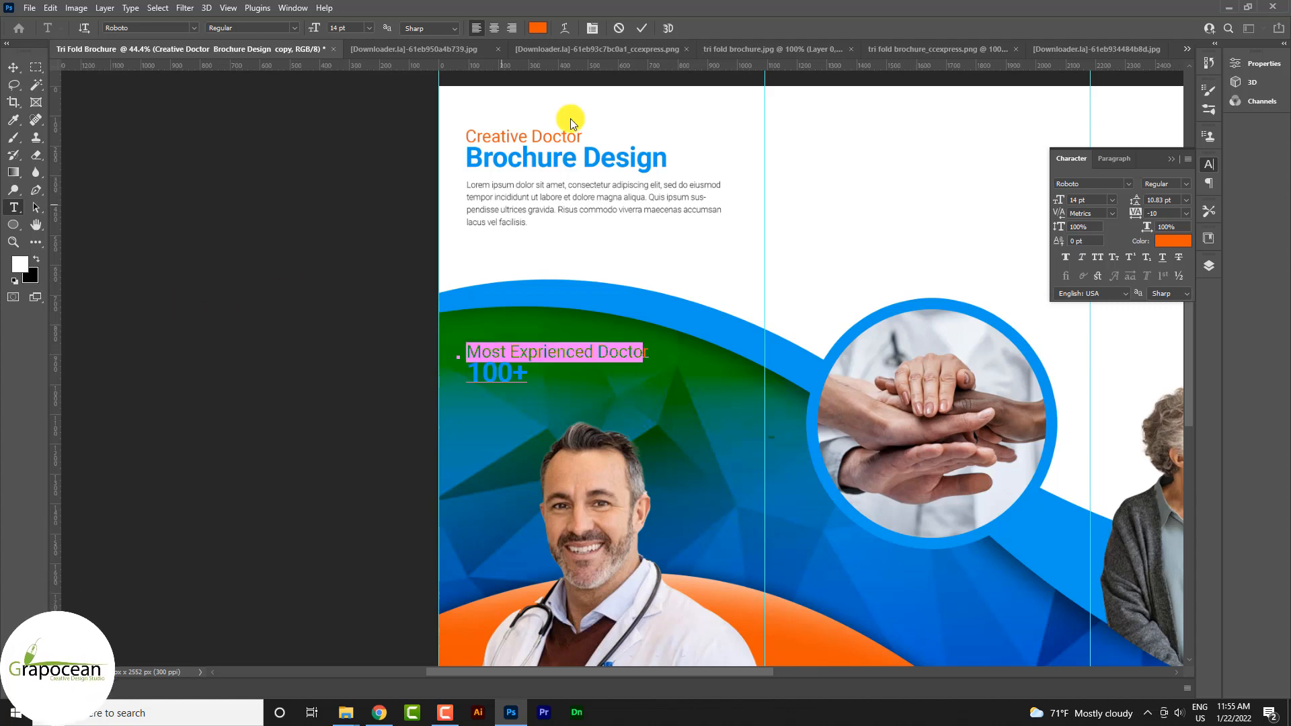
pyautogui.click(536, 30)
pyautogui.click(836, 366)
pyautogui.moveTo(836, 366); pyautogui.dragTo(695, 226)
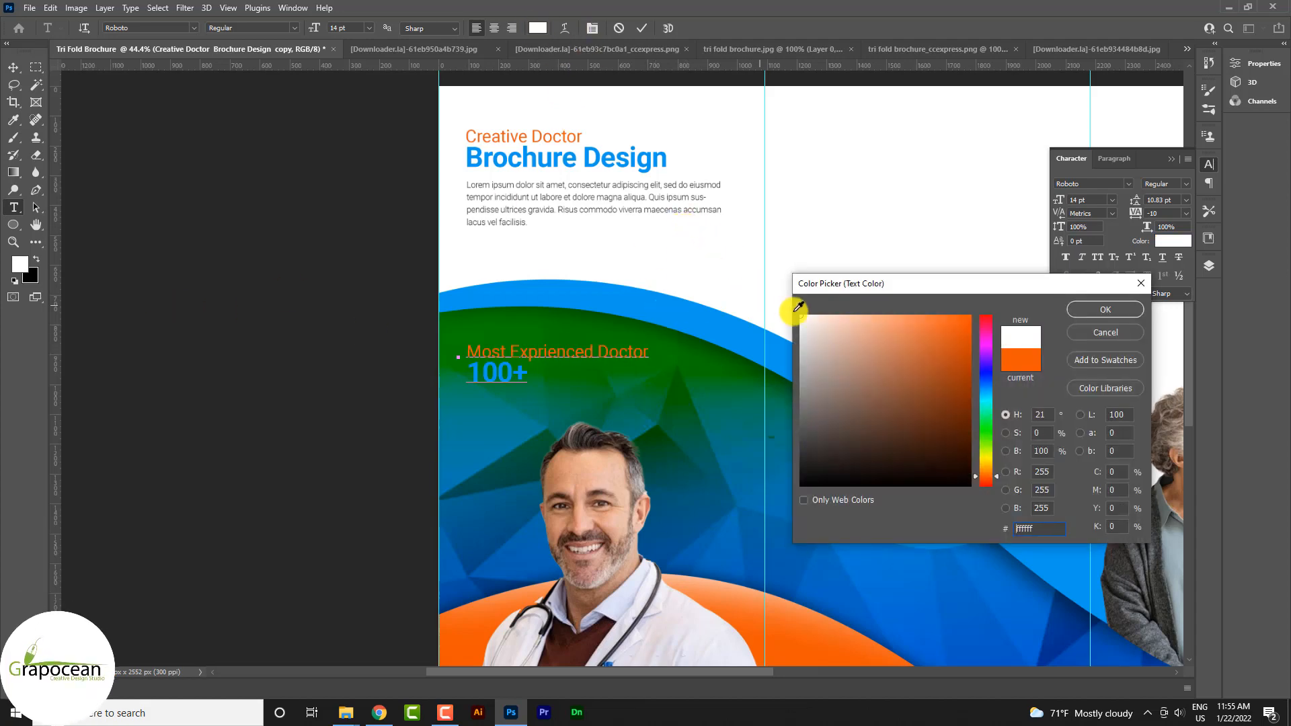
pyautogui.click(1105, 309)
pyautogui.click(655, 348)
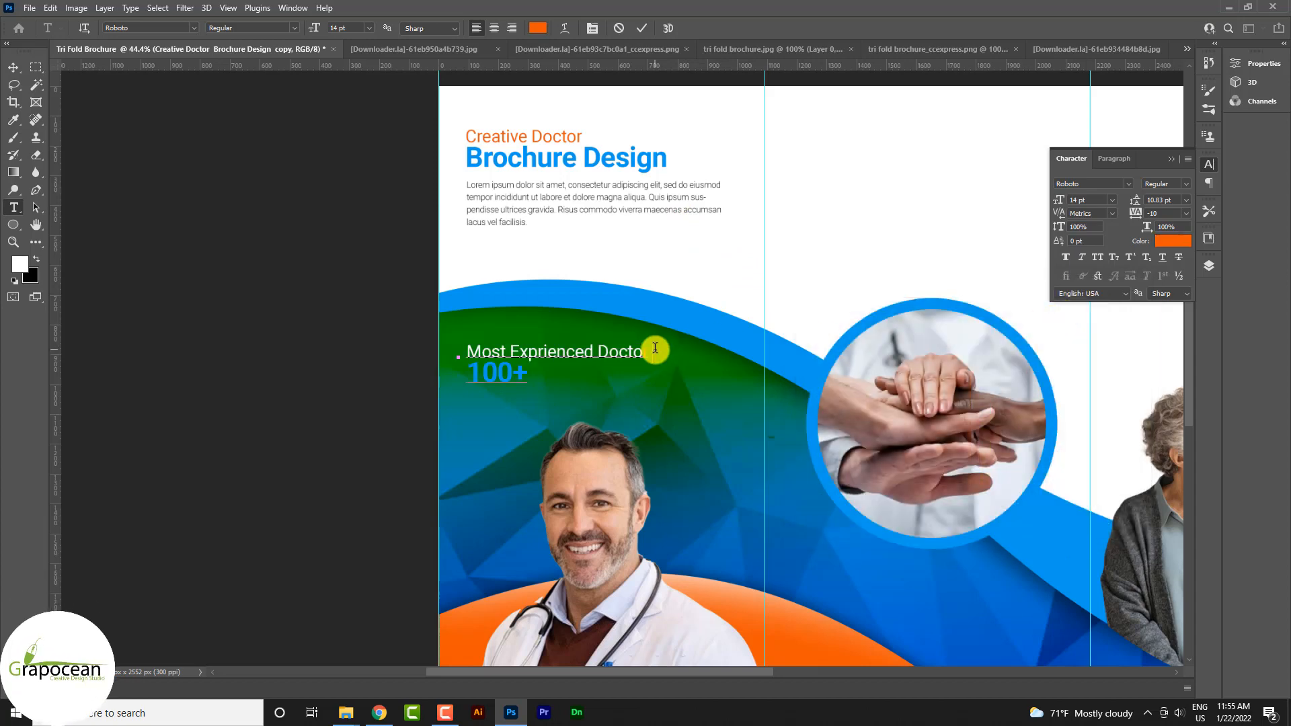
pyautogui.moveTo(655, 348); pyautogui.dragTo(274, 314)
pyautogui.click(538, 30)
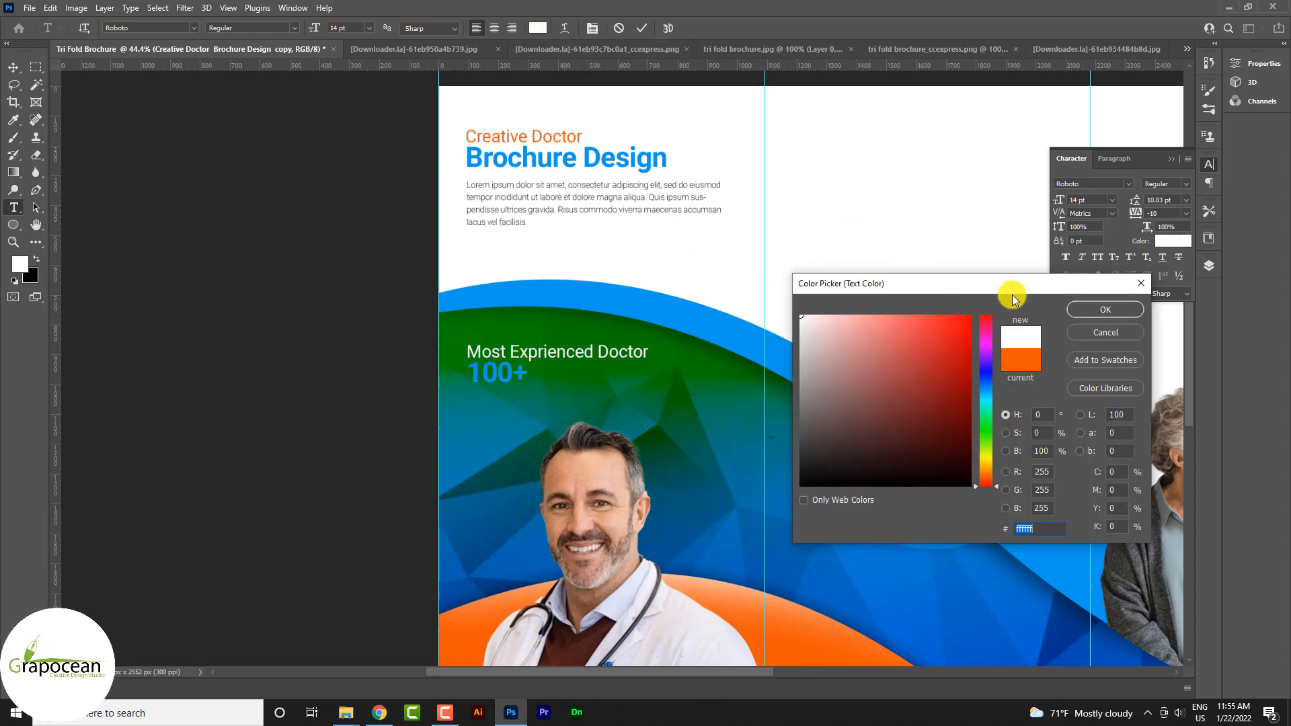
pyautogui.click(1102, 309)
pyautogui.click(16, 73)
# - Enlarge the text "100+" by a factor of 1.618 to 36.65 pt
pyautogui.scroll(3, 488, 362)
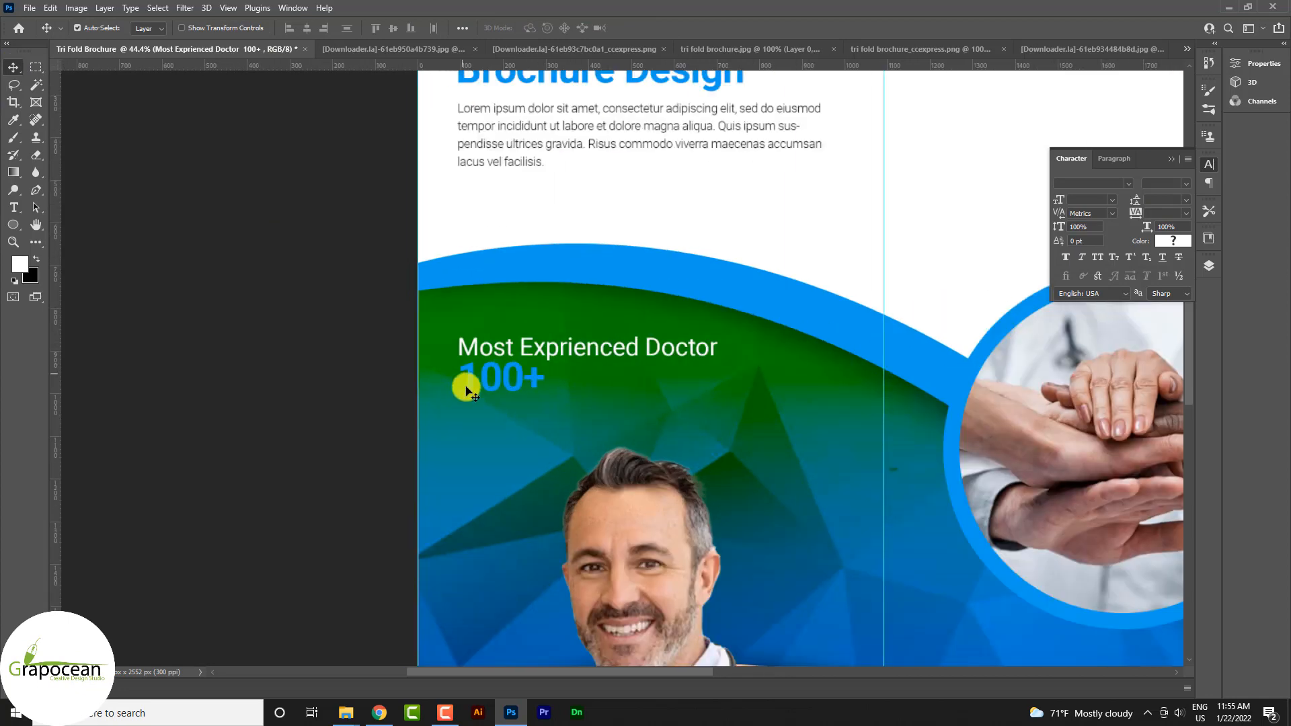
pyautogui.click(12, 210)
pyautogui.doubleClick(543, 378)
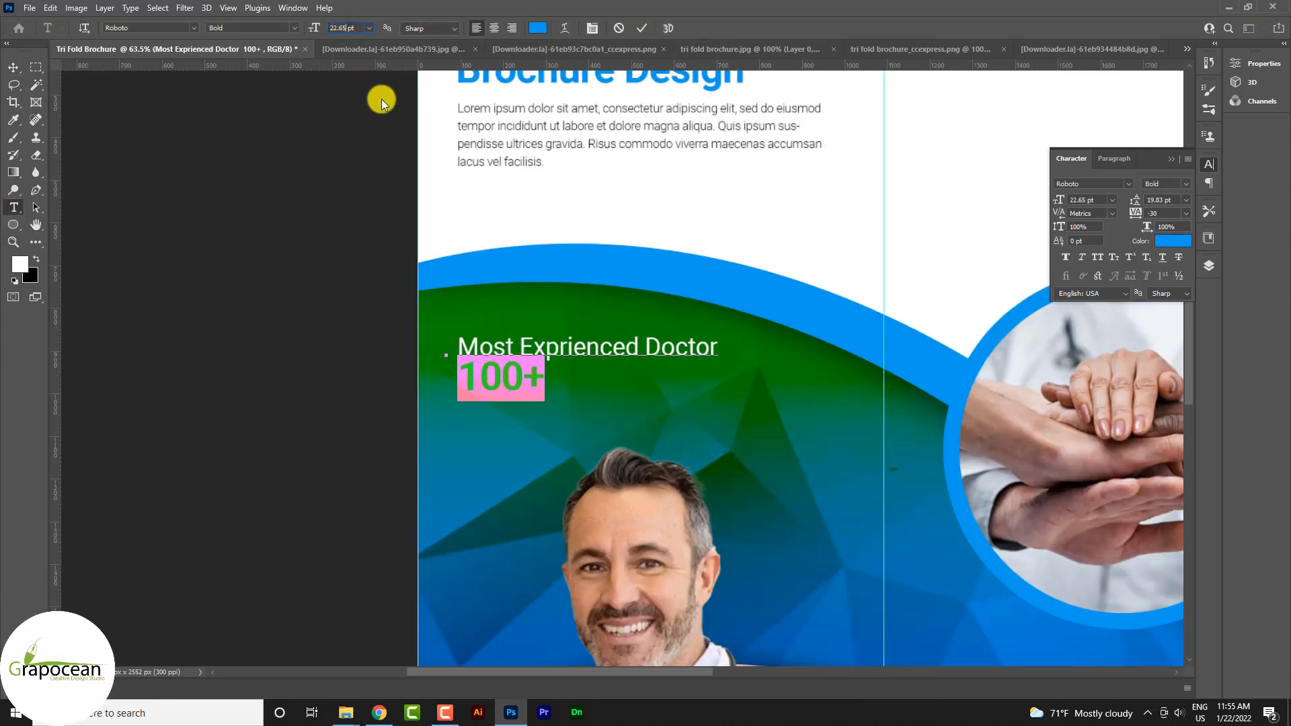
pyautogui.write('*1.60')
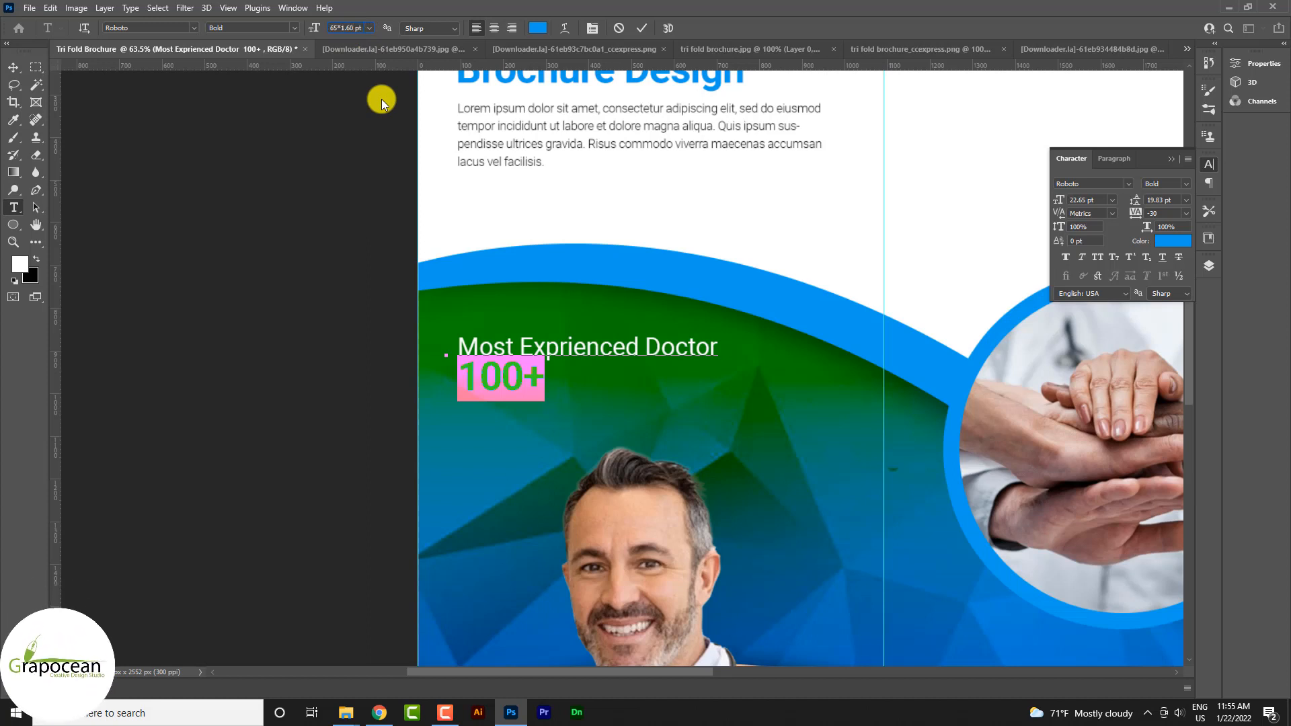
pyautogui.write('8')
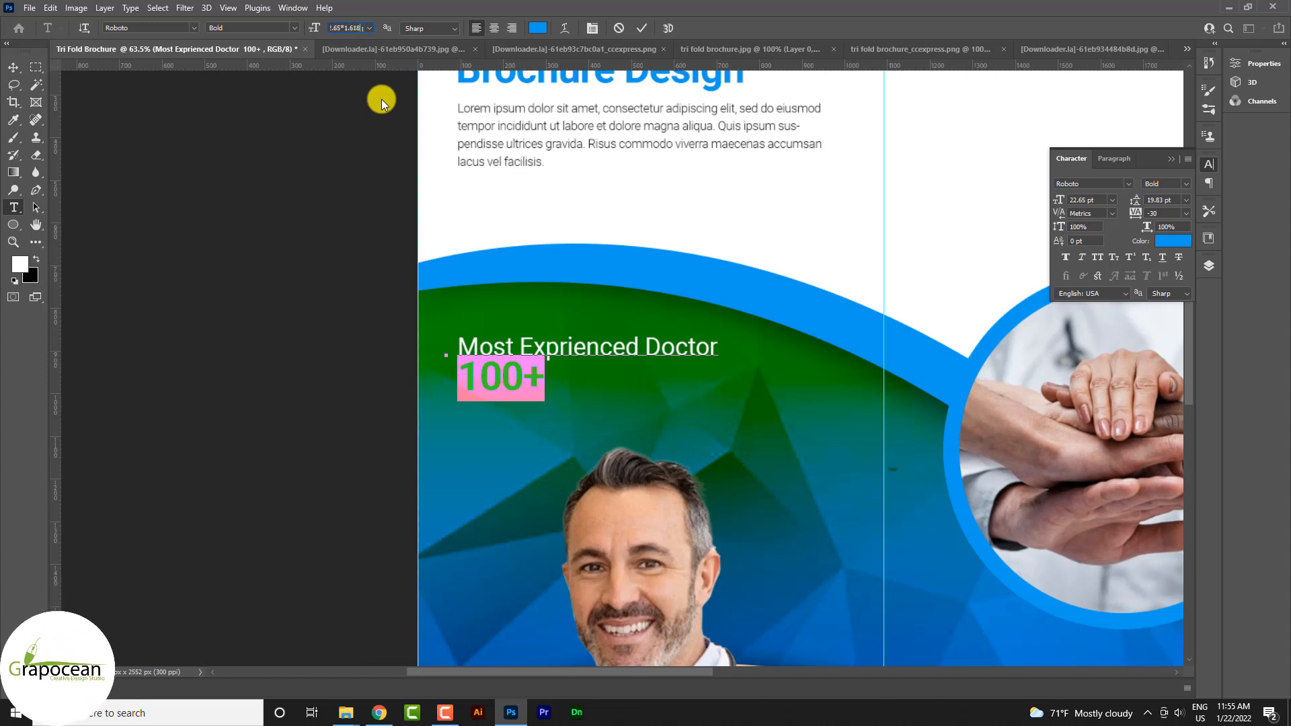
pyautogui.press('Return')
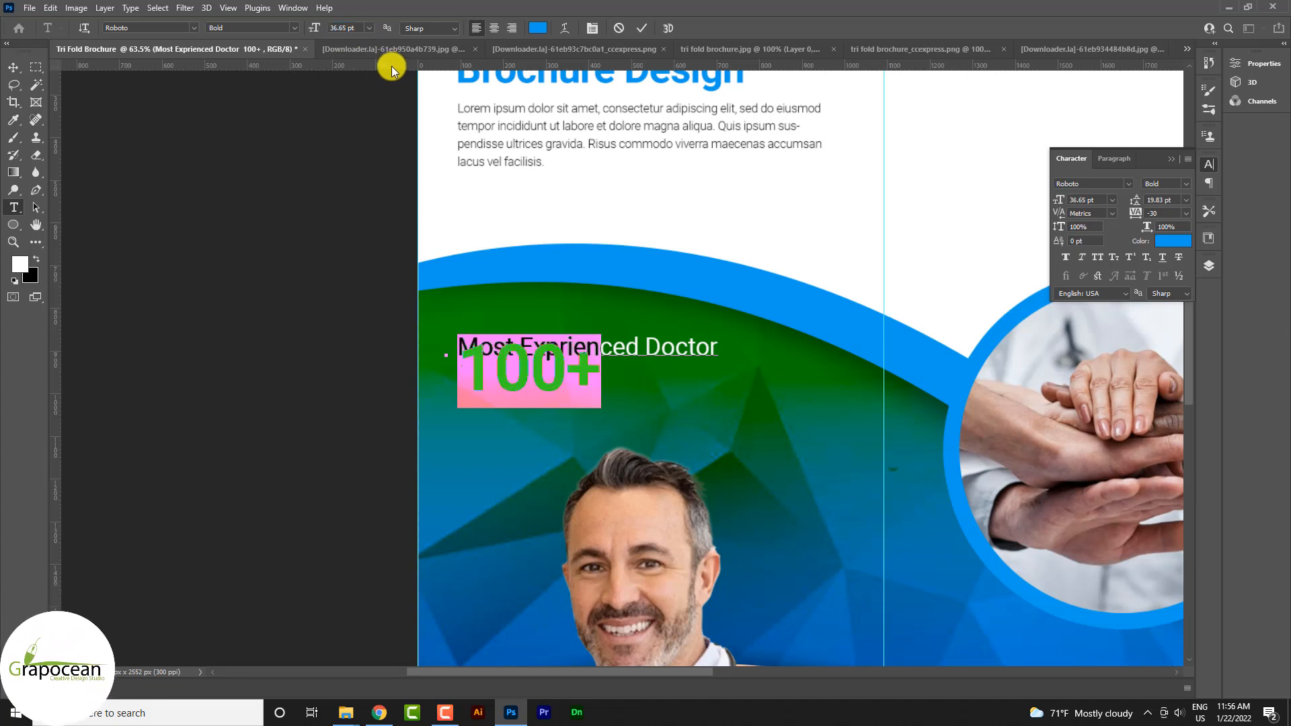
# - Increase the leading of "100+" to 30.83 pt and tighten its tracking to -50 to clear the line above
pyautogui.hotkey('alt', 'Down')
pyautogui.hotkey('alt', 'Down')
pyautogui.hotkey('alt', 'Down')
pyautogui.hotkey('alt', 'Down')
pyautogui.hotkey('alt', 'Down')
pyautogui.hotkey('alt', 'Down')
pyautogui.hotkey('alt', 'Down')
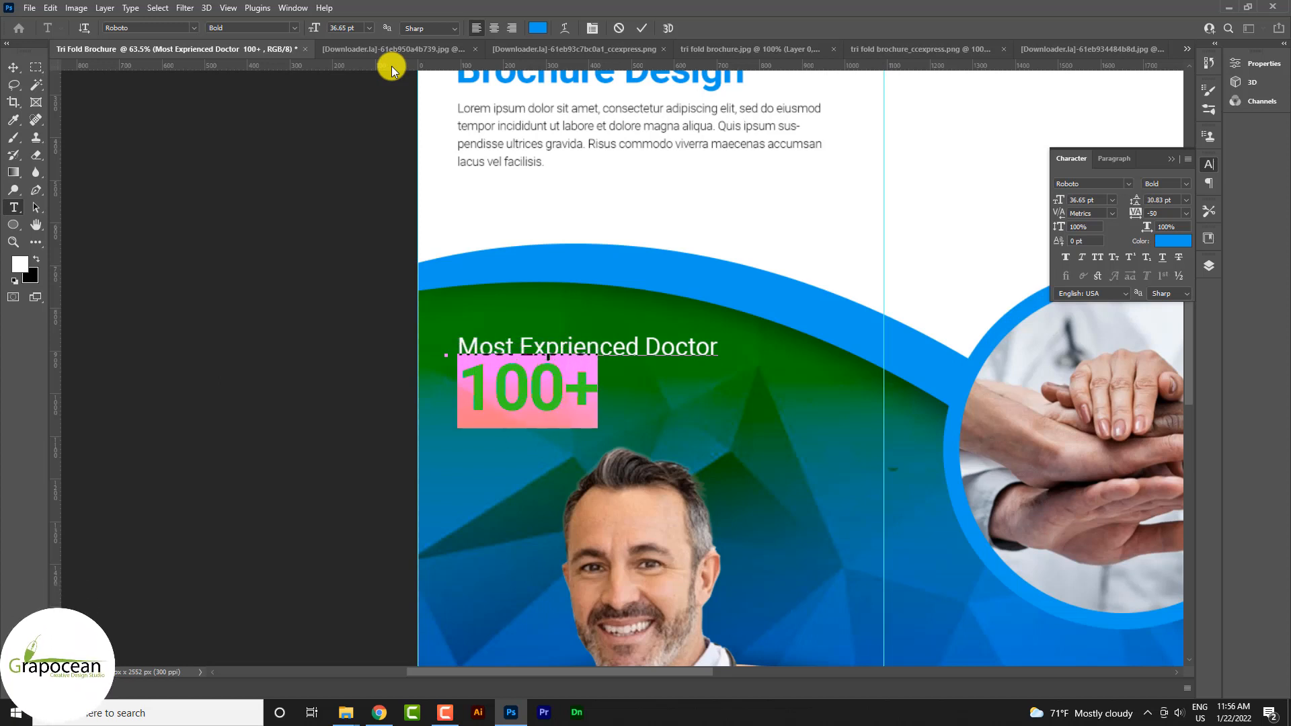
pyautogui.click(13, 67)
# - Duplicate the three-line "Most Exprienced Doctor" text onto the lower middle panel and scale the copy to 256.71%
pyautogui.scroll(-5, 556, 437)
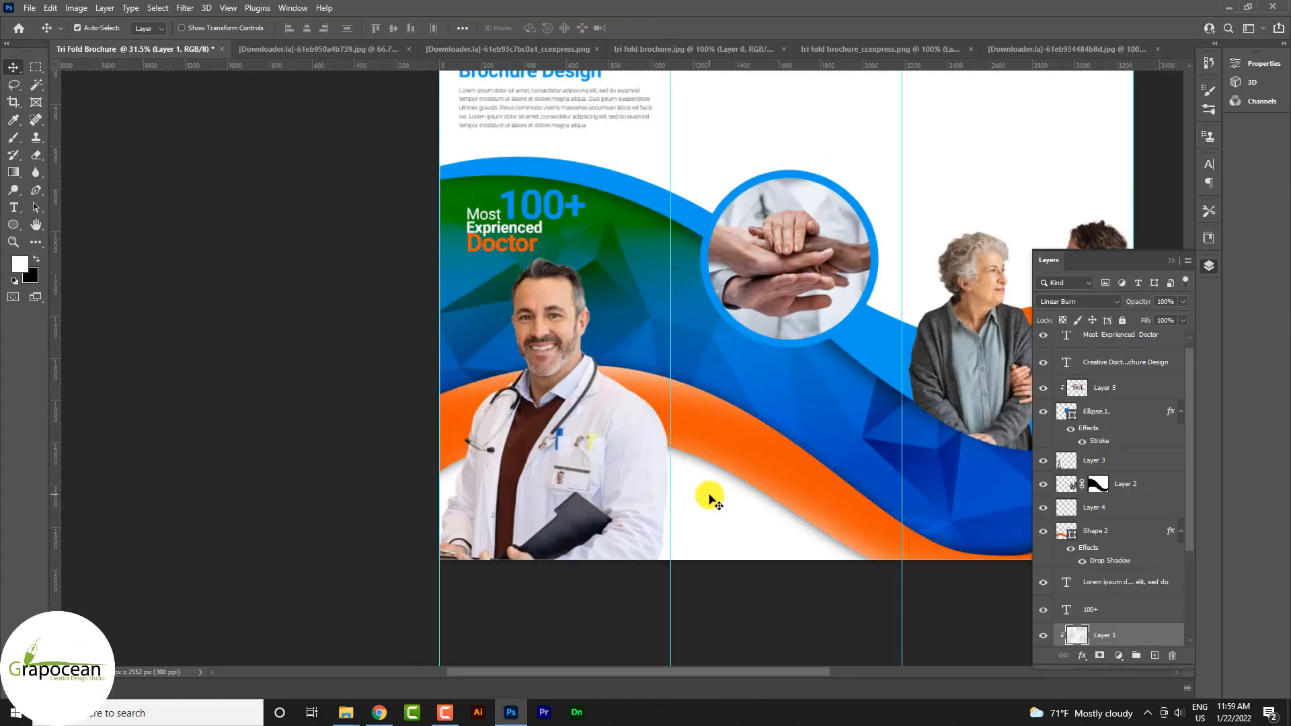
pyautogui.scroll(2, 712, 496)
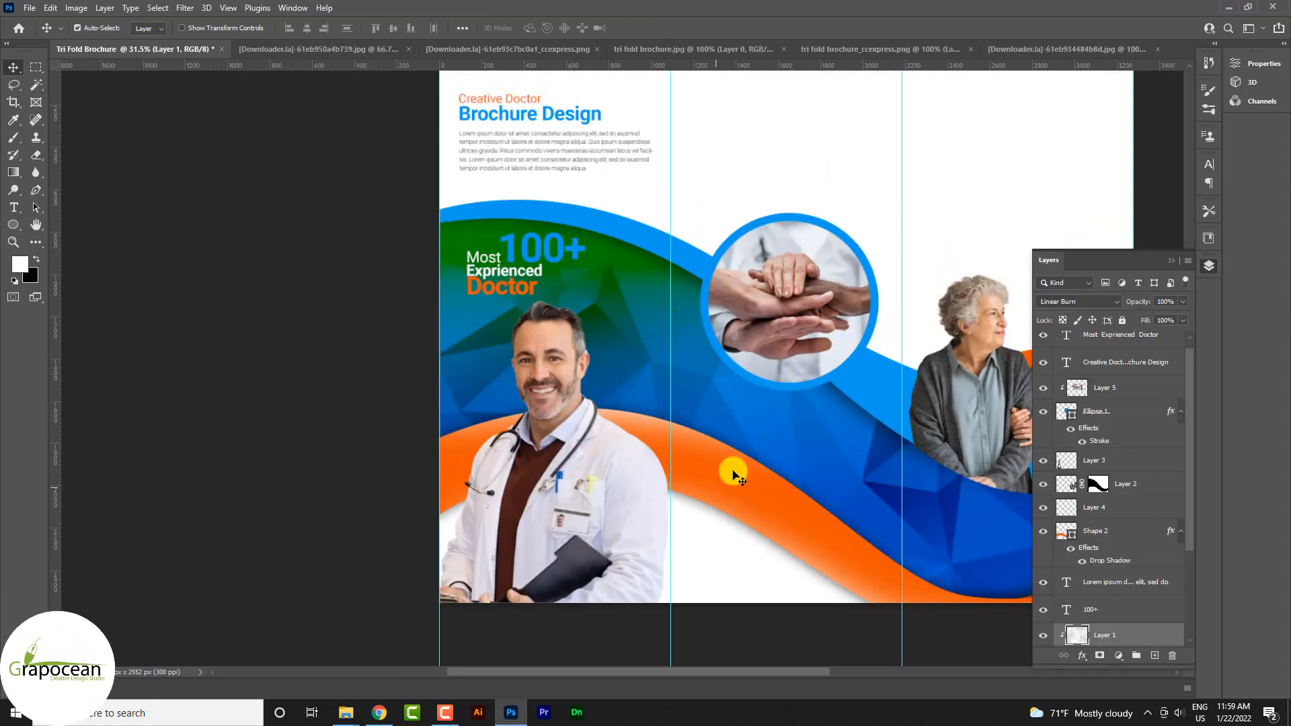
pyautogui.moveTo(501, 275); pyautogui.dragTo(717, 487)
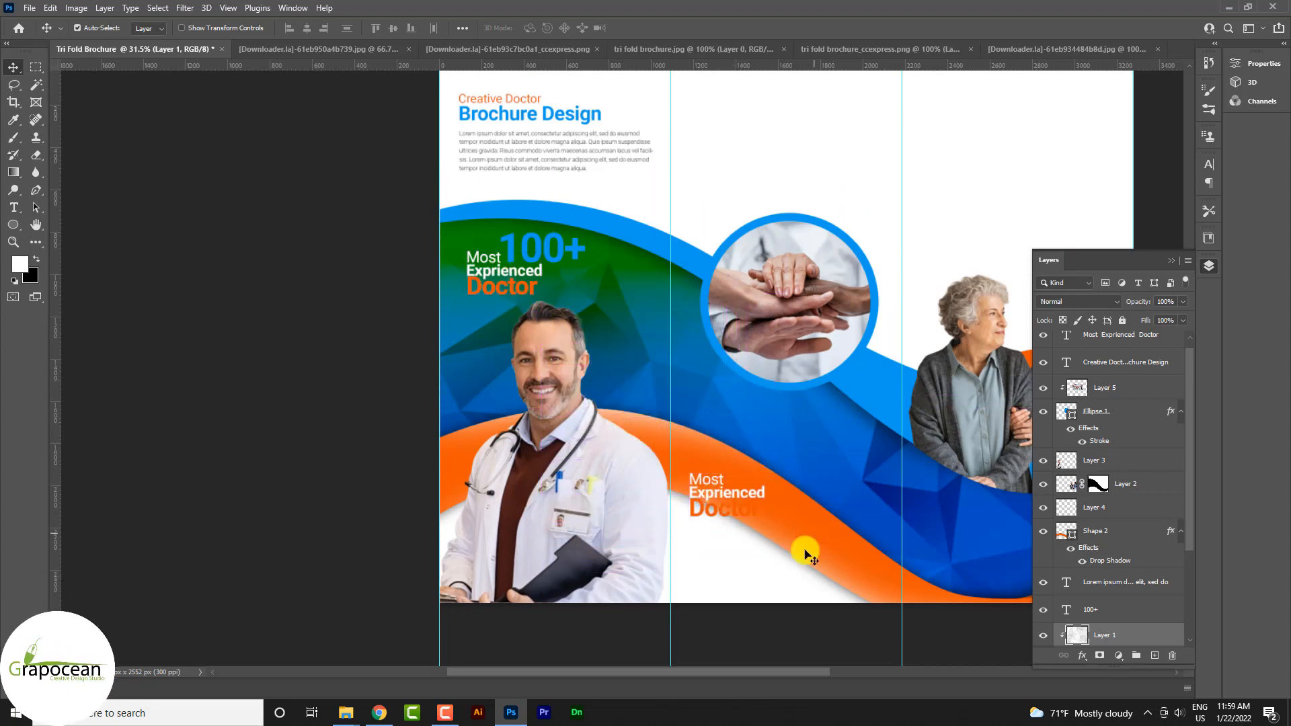
pyautogui.hotkey('ctrl', 't')
pyautogui.moveTo(768, 535); pyautogui.dragTo(799, 557)
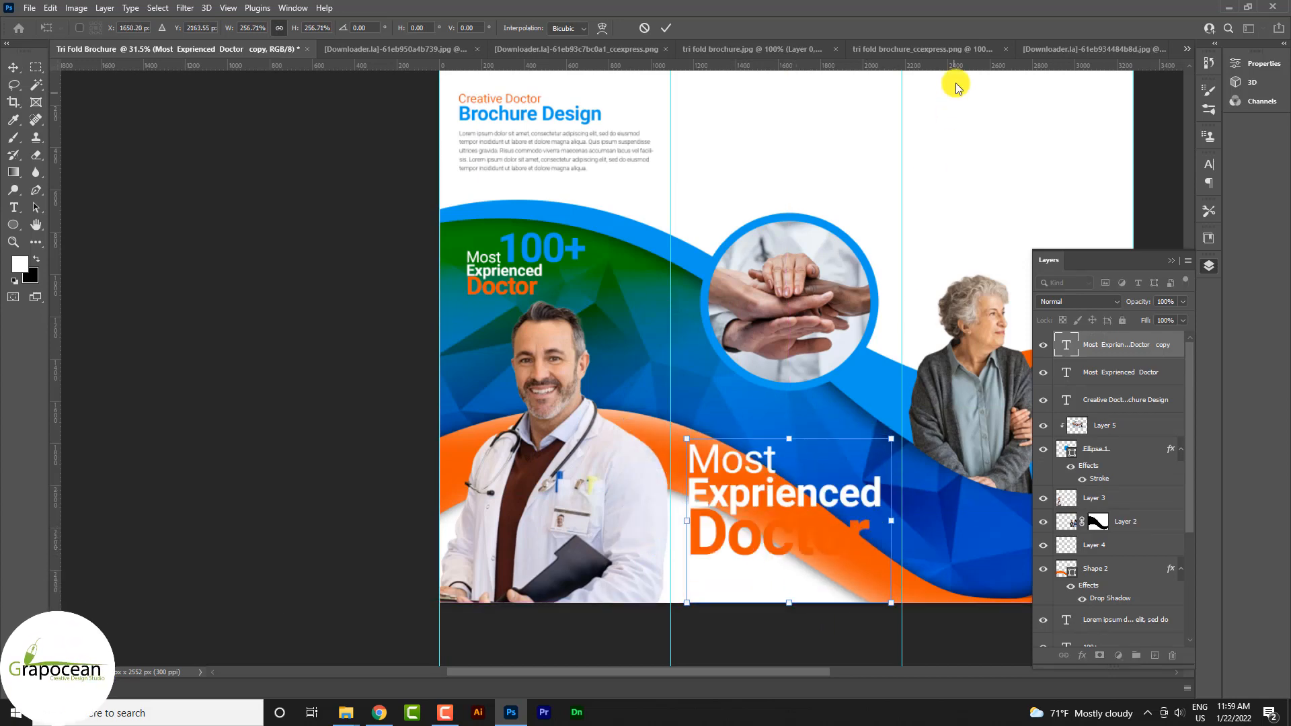
pyautogui.click(666, 27)
# - Move the enlarged "Most Exprienced Doctor" text to the top of the middle panel above the circular photo
pyautogui.scroll(1, 596, 283)
pyautogui.scroll(1, 595, 281)
pyautogui.scroll(2, 594, 281)
pyautogui.scroll(-2, 512, 296)
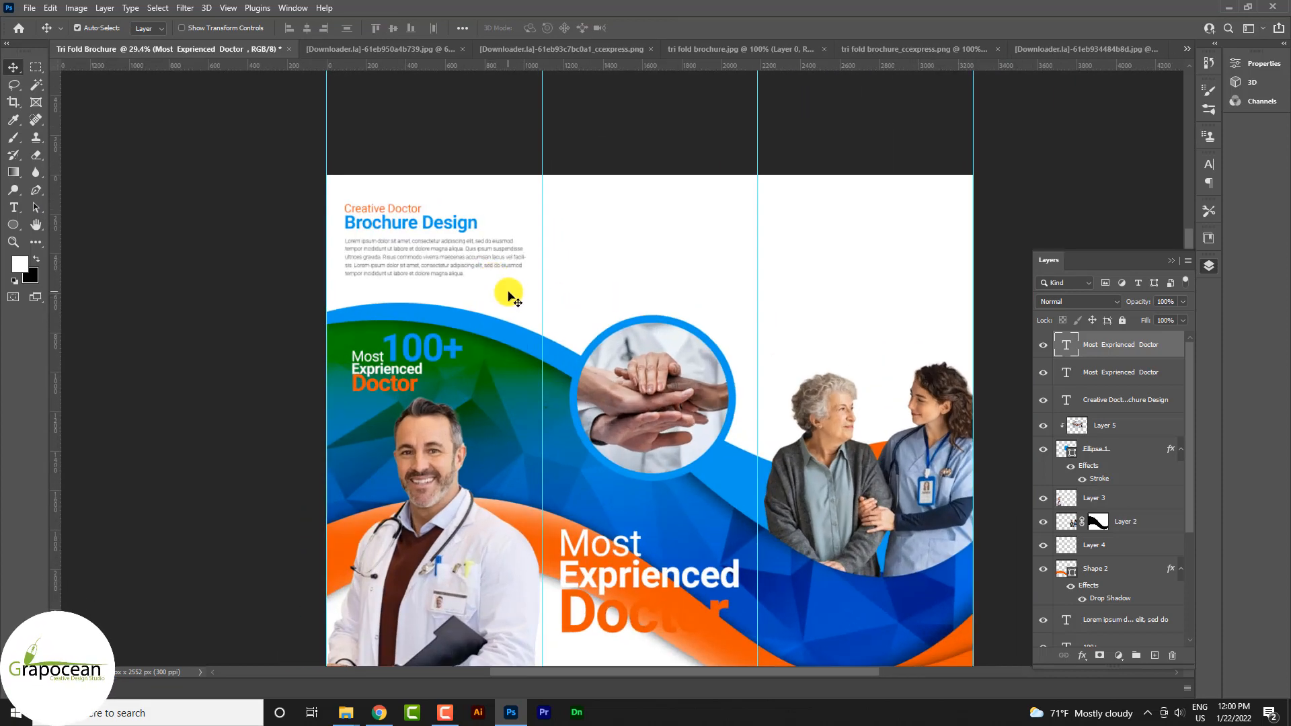
pyautogui.moveTo(681, 567); pyautogui.dragTo(667, 245)
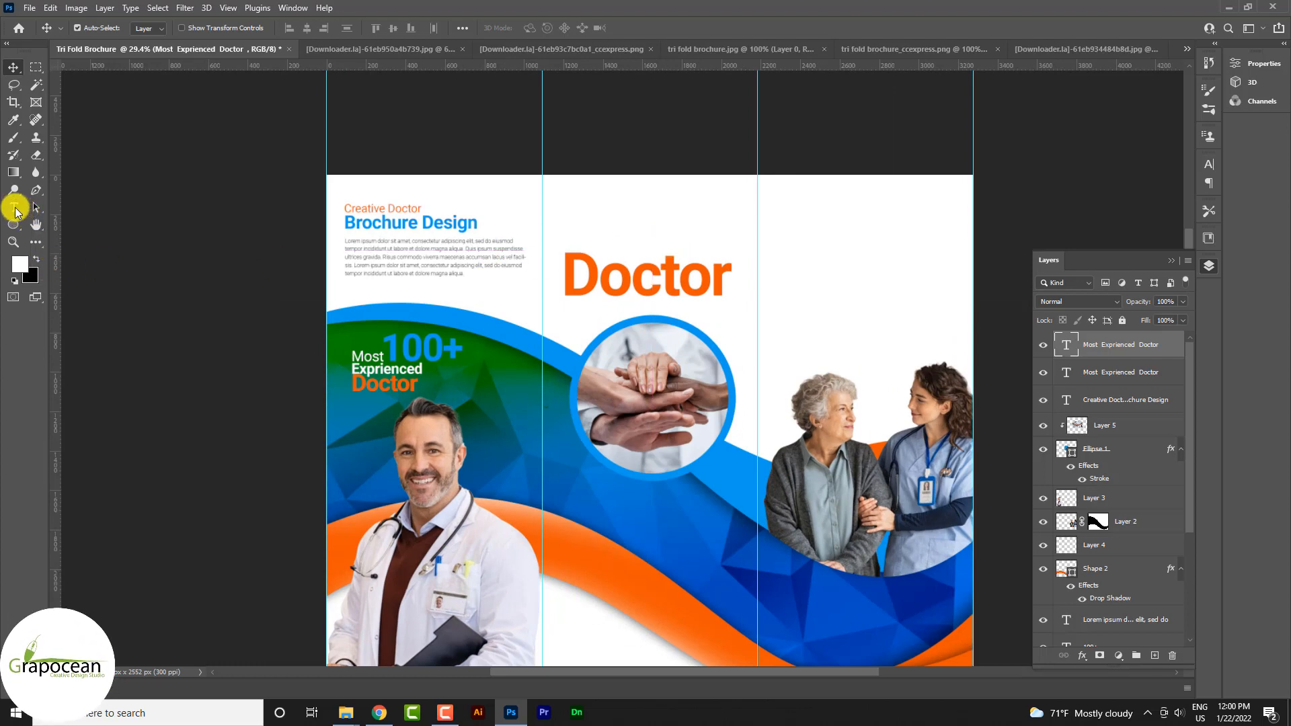
# - Recolour the lines "Most" and "Exprienced" of the large headline with the blue 029aee sampled from the wave's upper edge
pyautogui.click(14, 207)
pyautogui.click(549, 204)
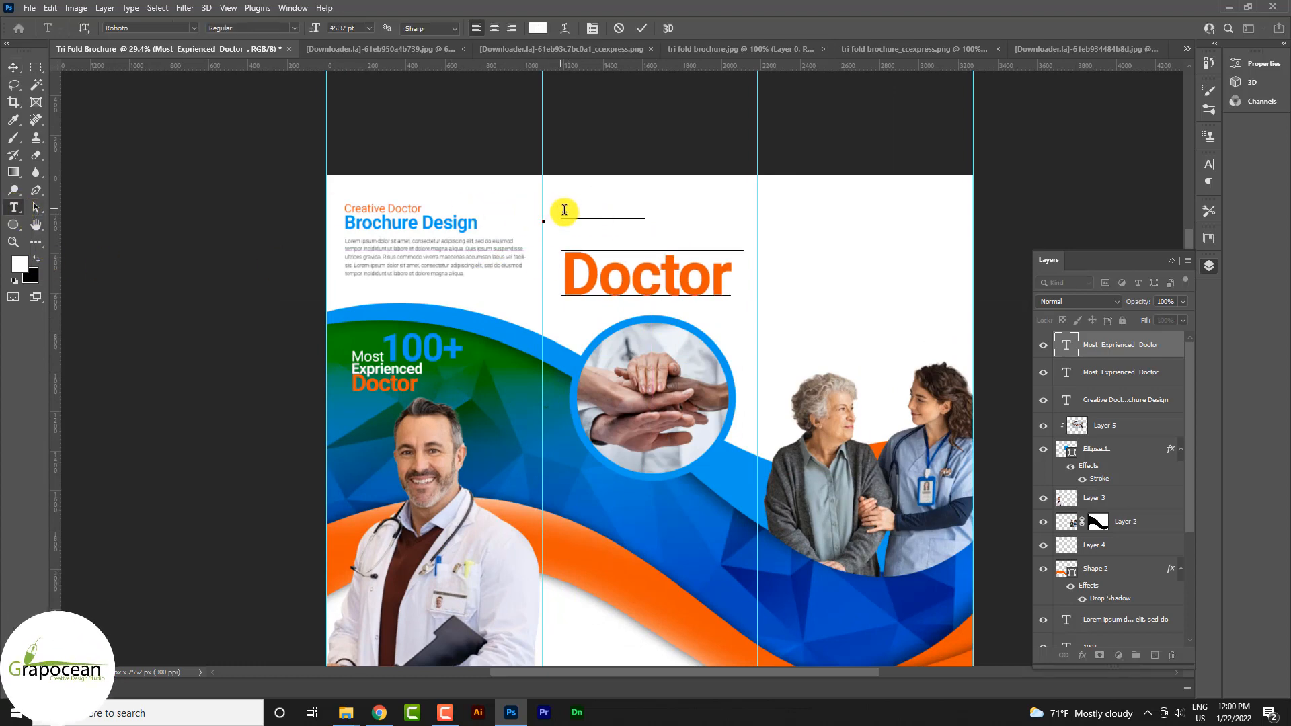
pyautogui.moveTo(565, 210); pyautogui.dragTo(719, 213)
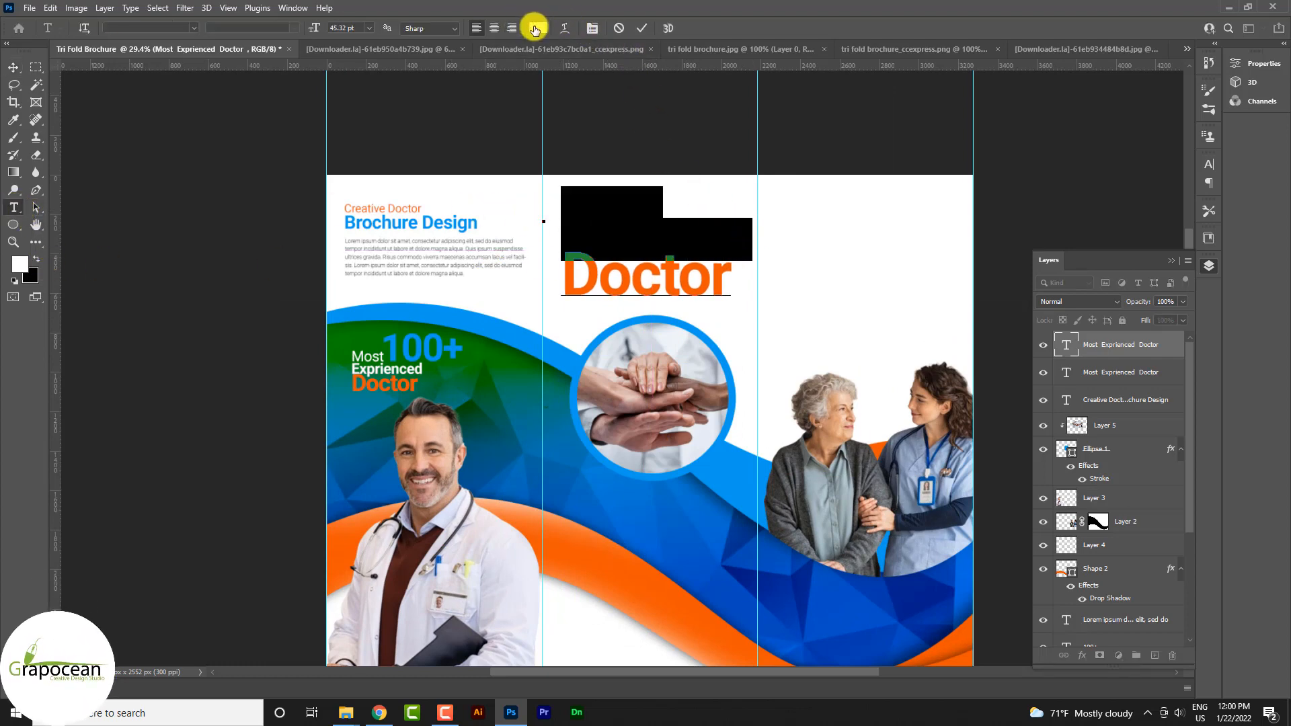
pyautogui.click(536, 28)
pyautogui.click(499, 328)
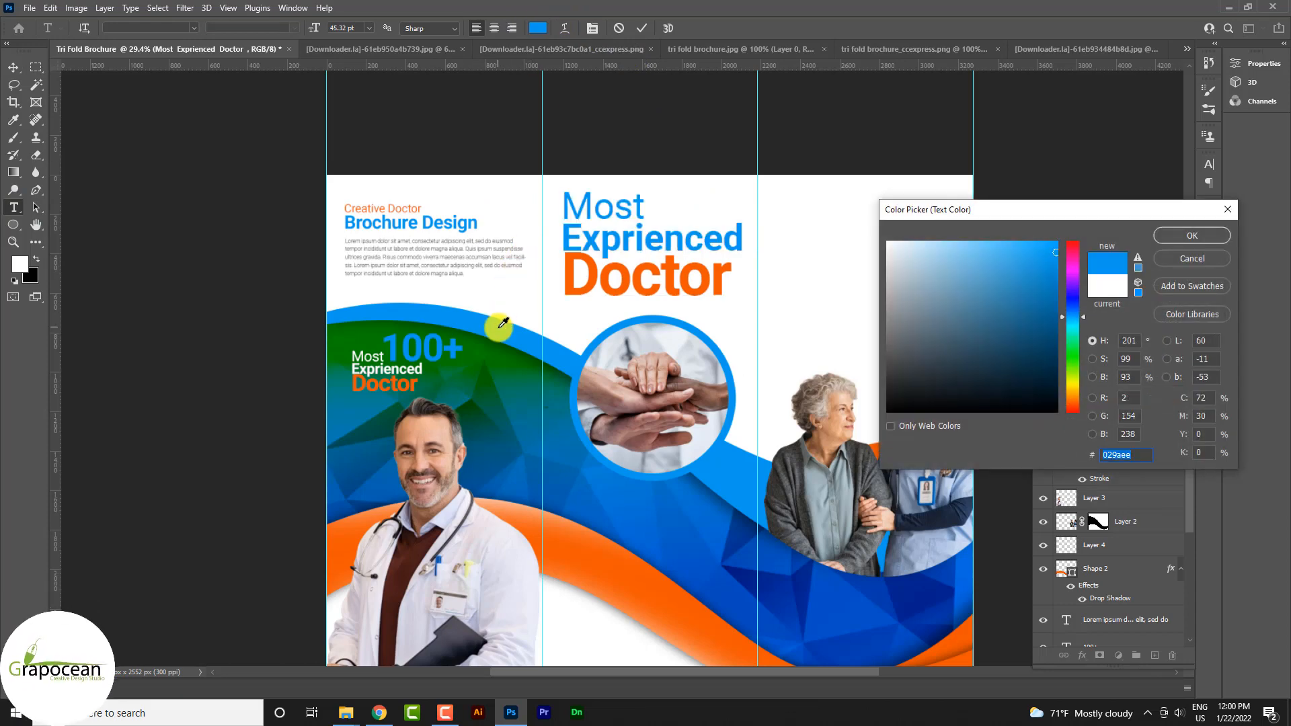
pyautogui.click(1192, 237)
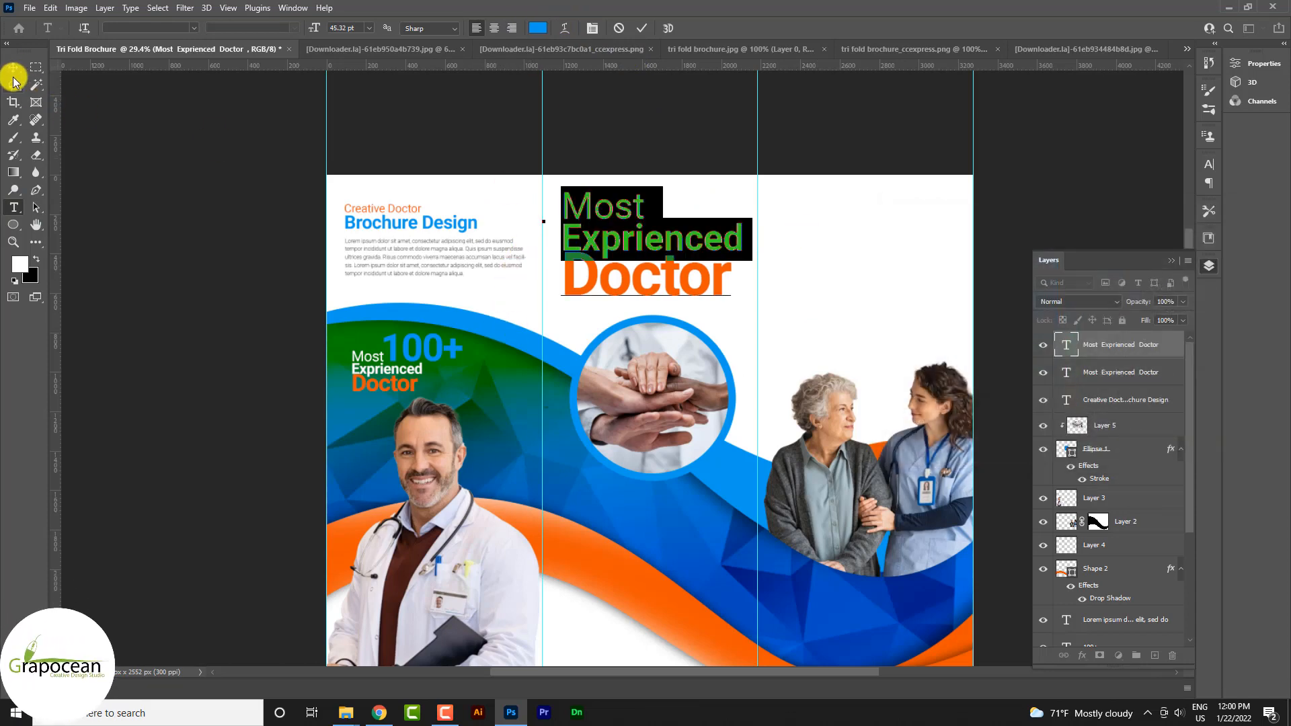
pyautogui.click(13, 69)
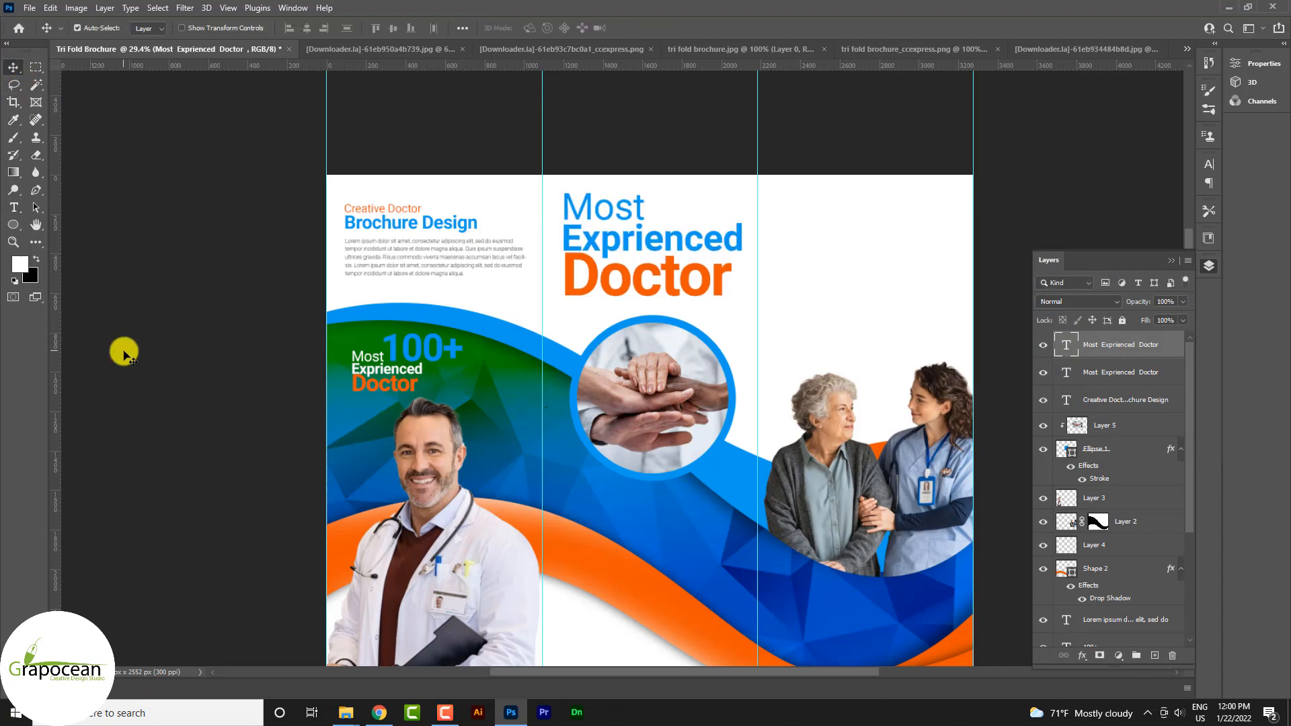
# - Nudge the large three-line headline slightly down towards the circular photo in the middle panel
pyautogui.scroll(-1, 635, 296)
pyautogui.scroll(2, 645, 318)
pyautogui.moveTo(642, 314); pyautogui.dragTo(646, 325)
pyautogui.scroll(-1, 727, 394)
pyautogui.scroll(-2, 725, 392)
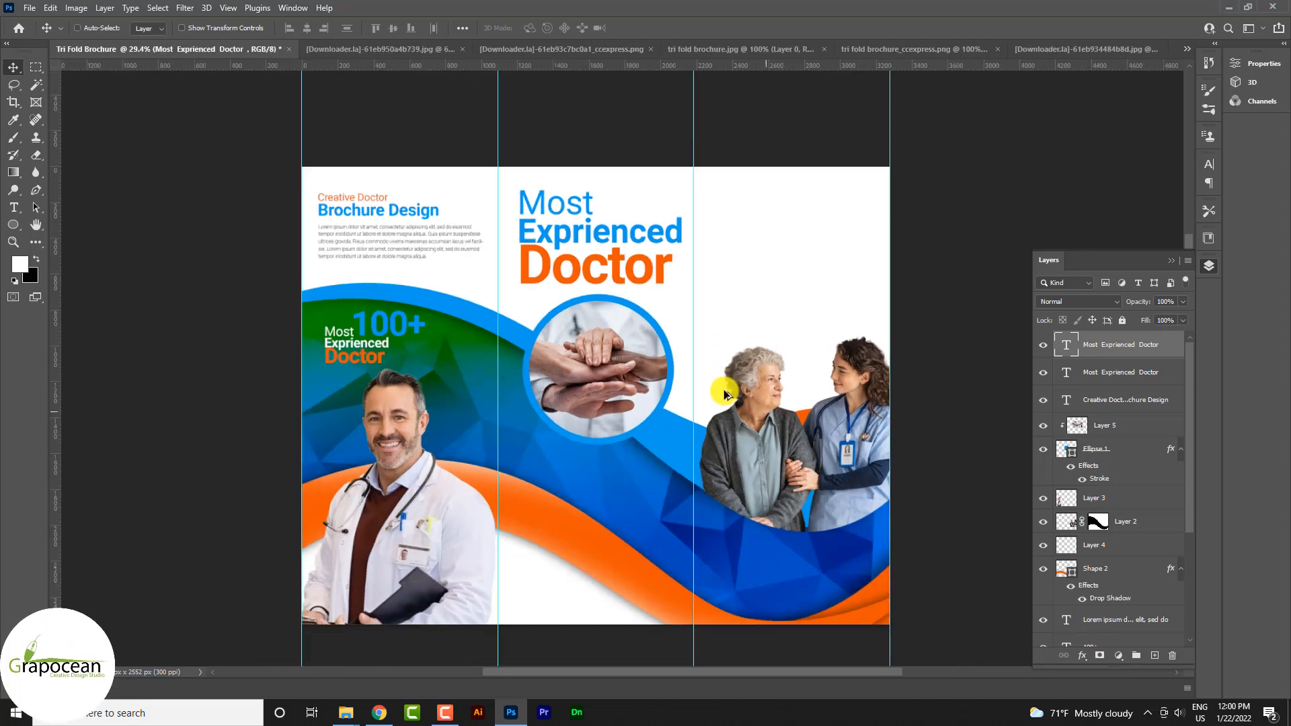